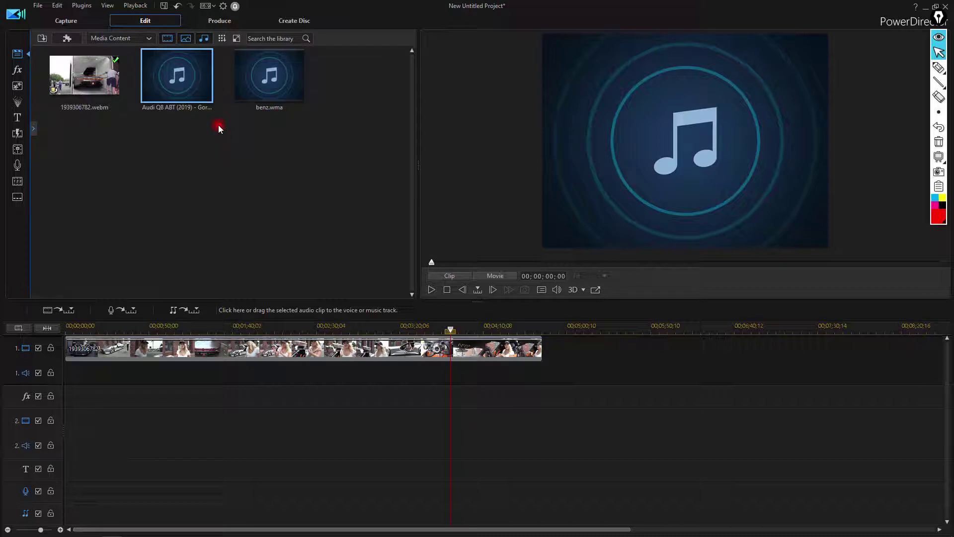
Select the 1939306782.webm clip on the first video track and open the Magic Movie Wizard for it
{"action": "left_click", "coordinate": [69, 38]}
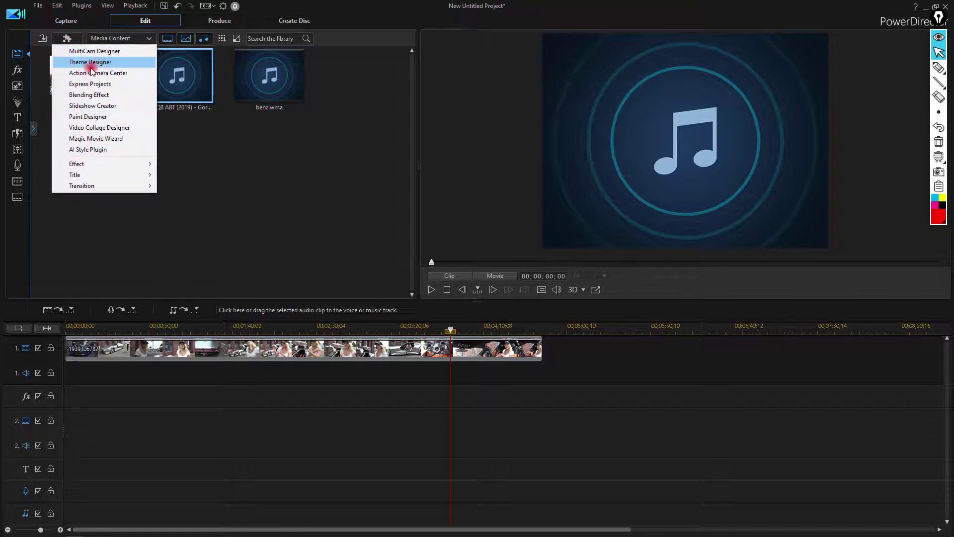
{"action": "left_click", "coordinate": [259, 164]}
{"action": "left_click", "coordinate": [195, 357]}
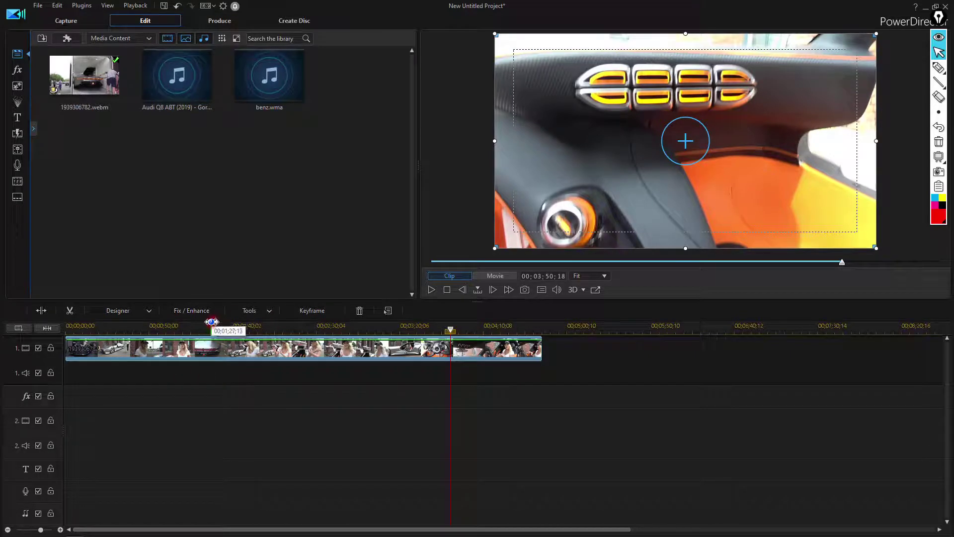
{"action": "left_click", "coordinate": [149, 310]}
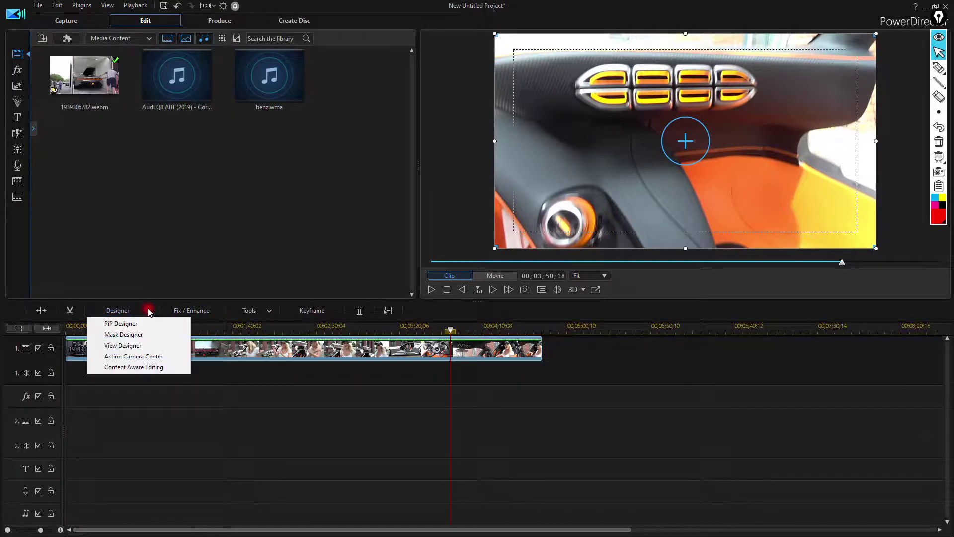
{"action": "left_click", "coordinate": [267, 311]}
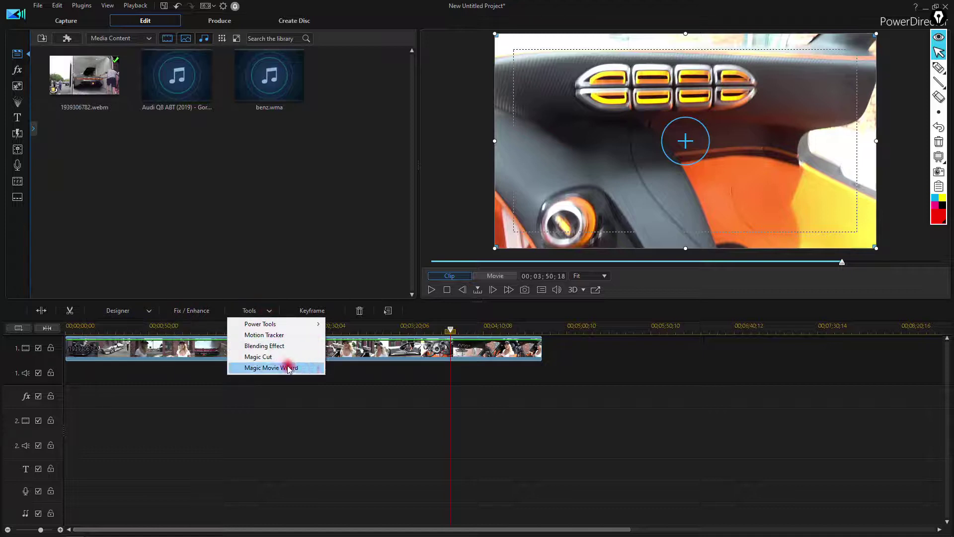
{"action": "left_click", "coordinate": [276, 368]}
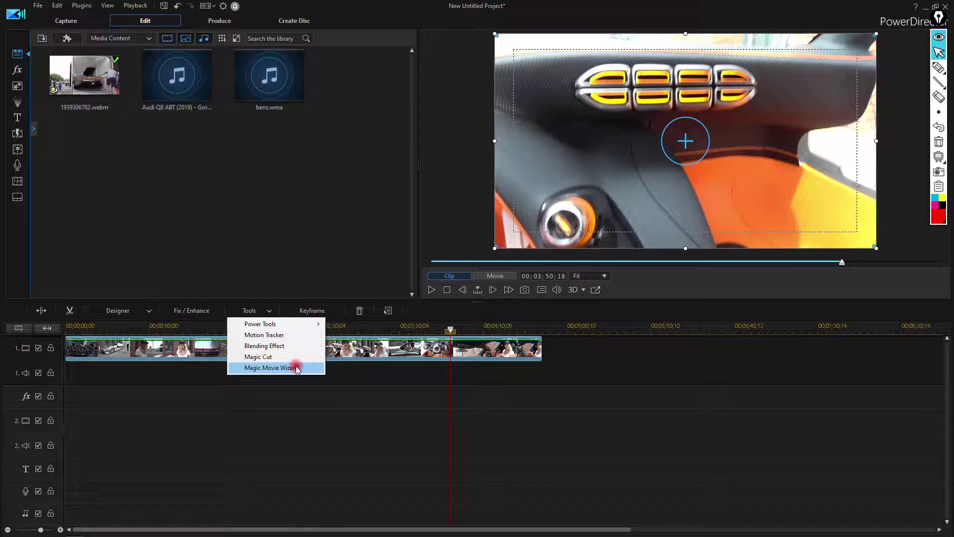
{"action": "left_click", "coordinate": [297, 368]}
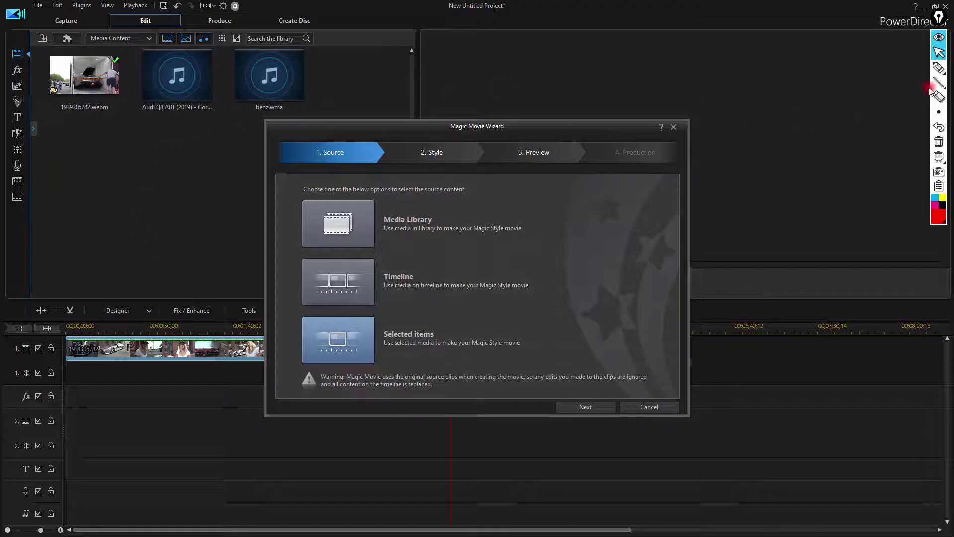
{"action": "left_click", "coordinate": [938, 67]}
{"action": "mouse_move", "coordinate": [222, 194]}
{"action": "left_mouse_down"}
{"action": "mouse_move", "coordinate": [213, 217]}
{"action": "mouse_move", "coordinate": [108, 91]}
{"action": "mouse_move", "coordinate": [247, 92]}
{"action": "mouse_move", "coordinate": [159, 194]}
{"action": "mouse_move", "coordinate": [217, 162]}
{"action": "mouse_move", "coordinate": [124, 229]}
{"action": "mouse_move", "coordinate": [174, 259]}
{"action": "mouse_move", "coordinate": [207, 219]}
{"action": "left_mouse_up"}
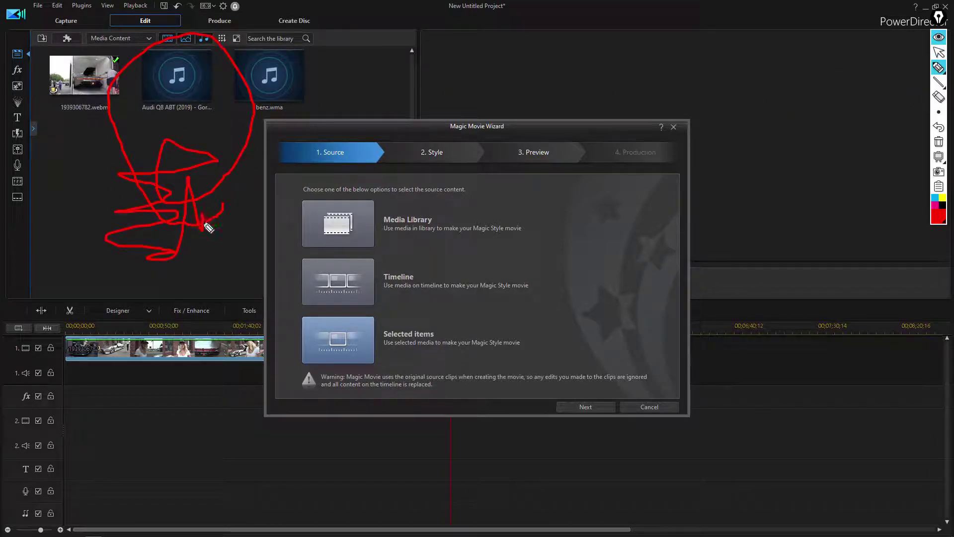
{"action": "left_click_drag", "start_coordinate": [329, 248], "coordinate": [441, 243]}
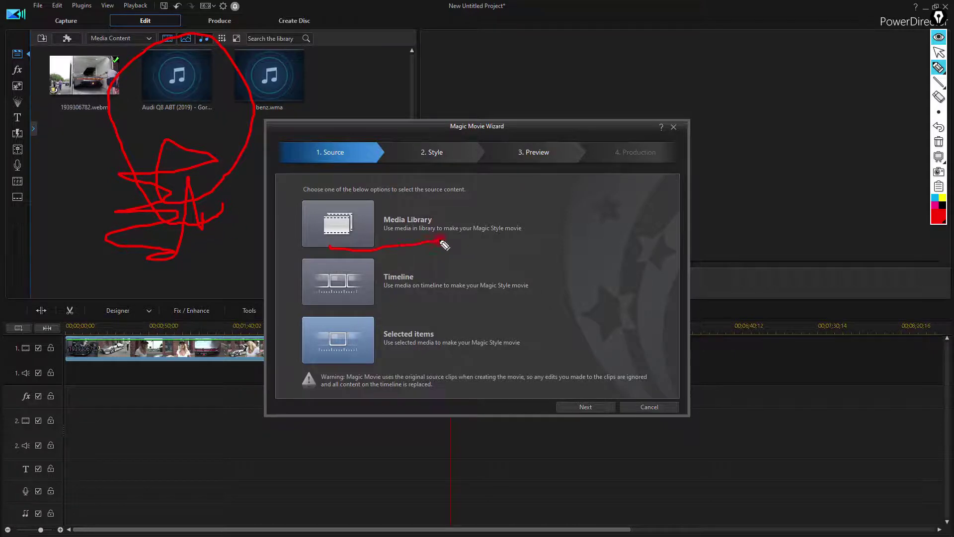
{"action": "mouse_move", "coordinate": [149, 354]}
{"action": "left_mouse_down"}
{"action": "mouse_move", "coordinate": [791, 357]}
{"action": "mouse_move", "coordinate": [704, 355]}
{"action": "left_mouse_up"}
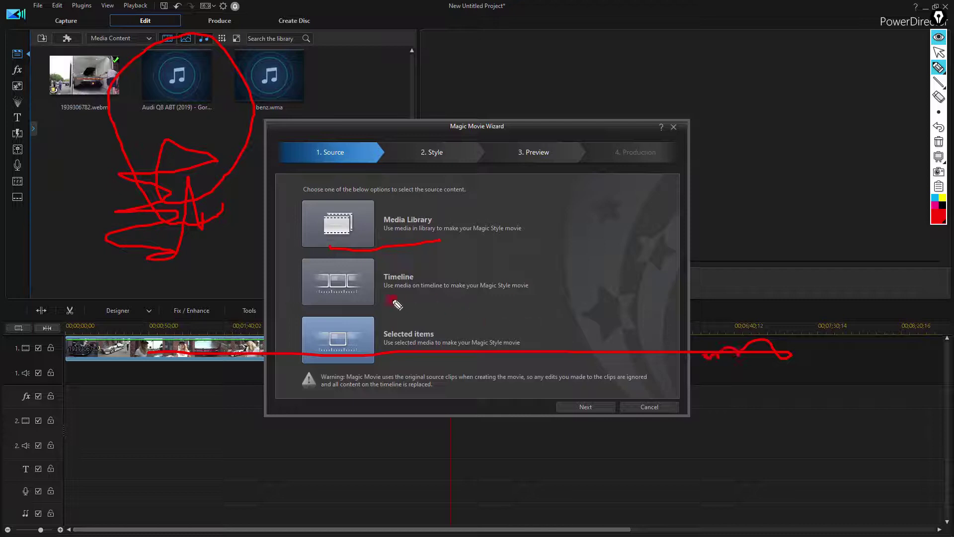
{"action": "mouse_move", "coordinate": [342, 283]}
{"action": "left_mouse_down"}
{"action": "mouse_move", "coordinate": [387, 311]}
{"action": "mouse_move", "coordinate": [419, 263]}
{"action": "mouse_move", "coordinate": [365, 306]}
{"action": "mouse_move", "coordinate": [416, 297]}
{"action": "left_mouse_up"}
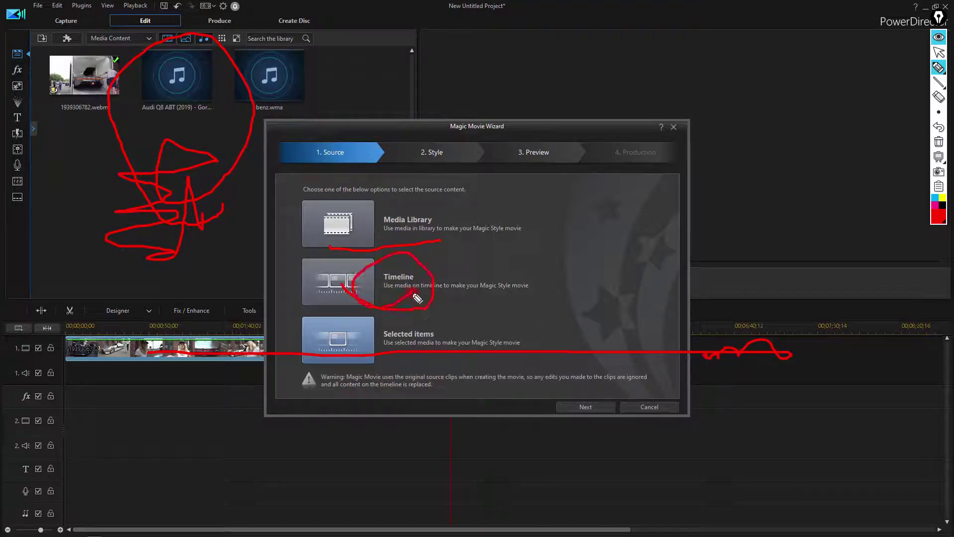
{"action": "mouse_move", "coordinate": [128, 334]}
{"action": "left_mouse_down"}
{"action": "mouse_move", "coordinate": [149, 352]}
{"action": "mouse_move", "coordinate": [198, 315]}
{"action": "left_mouse_up"}
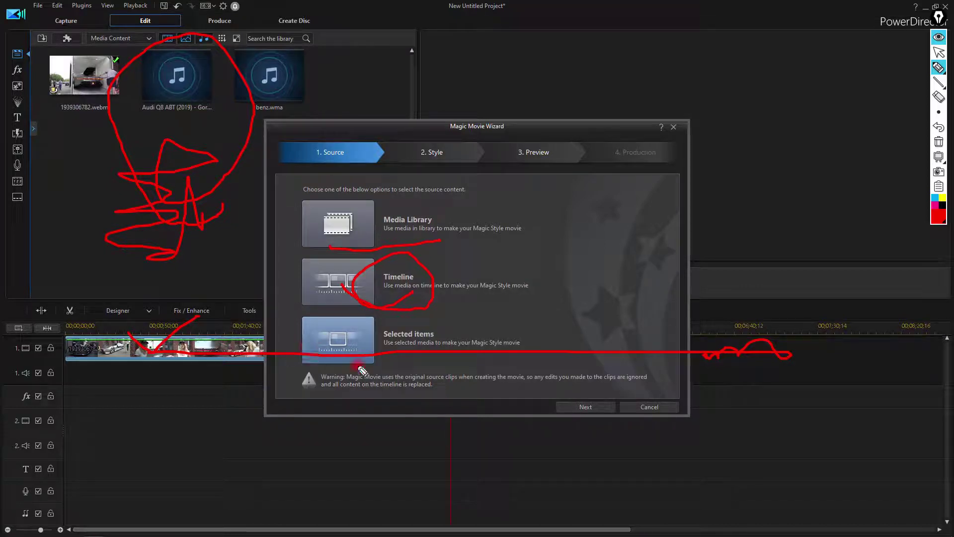
{"action": "left_click_drag", "start_coordinate": [378, 334], "coordinate": [435, 333]}
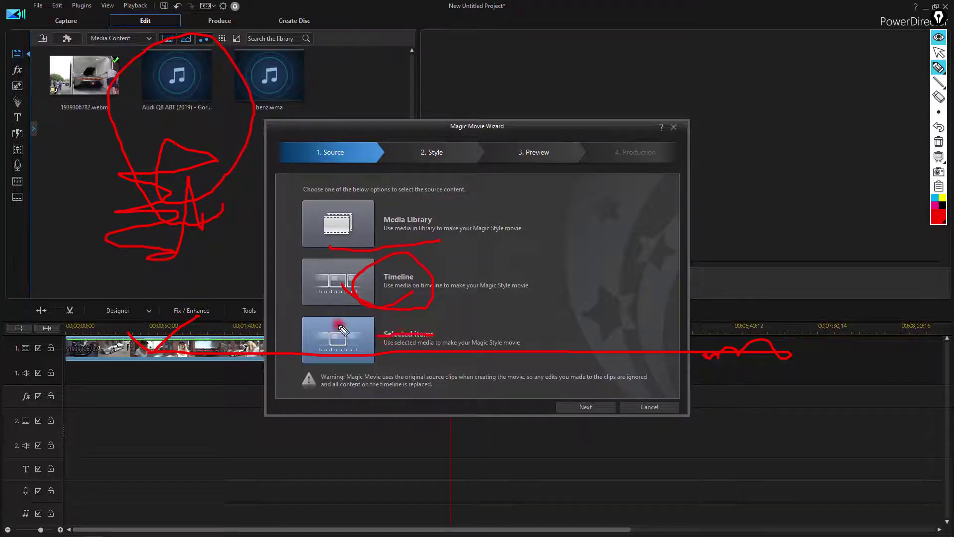
{"action": "mouse_move", "coordinate": [322, 321]}
{"action": "left_mouse_down"}
{"action": "mouse_move", "coordinate": [338, 338]}
{"action": "mouse_move", "coordinate": [386, 309]}
{"action": "left_mouse_up"}
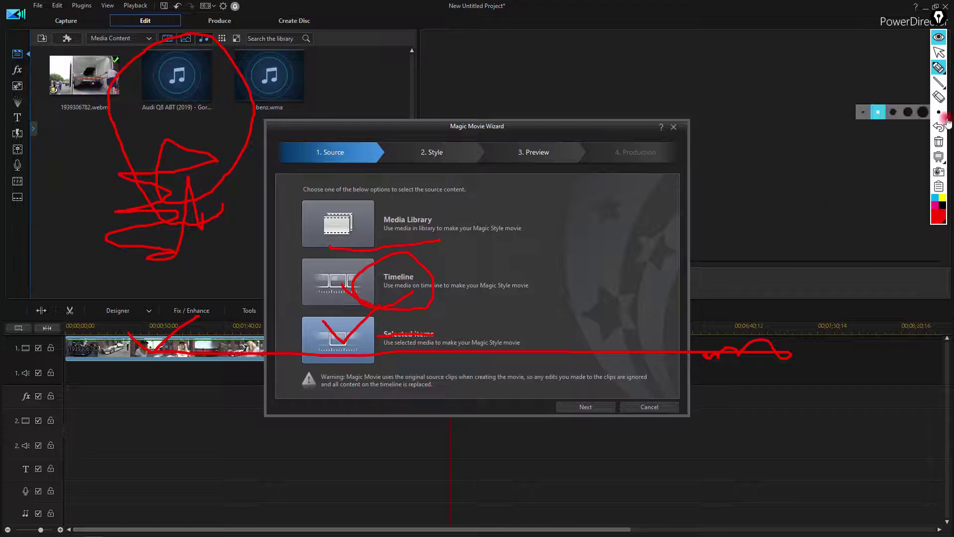
{"action": "left_click", "coordinate": [938, 141]}
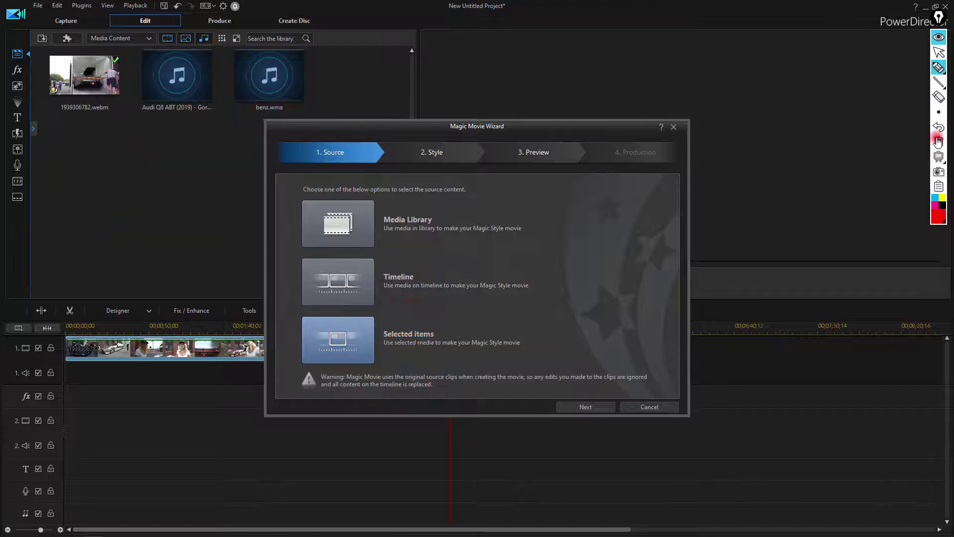
{"action": "left_click", "coordinate": [938, 52]}
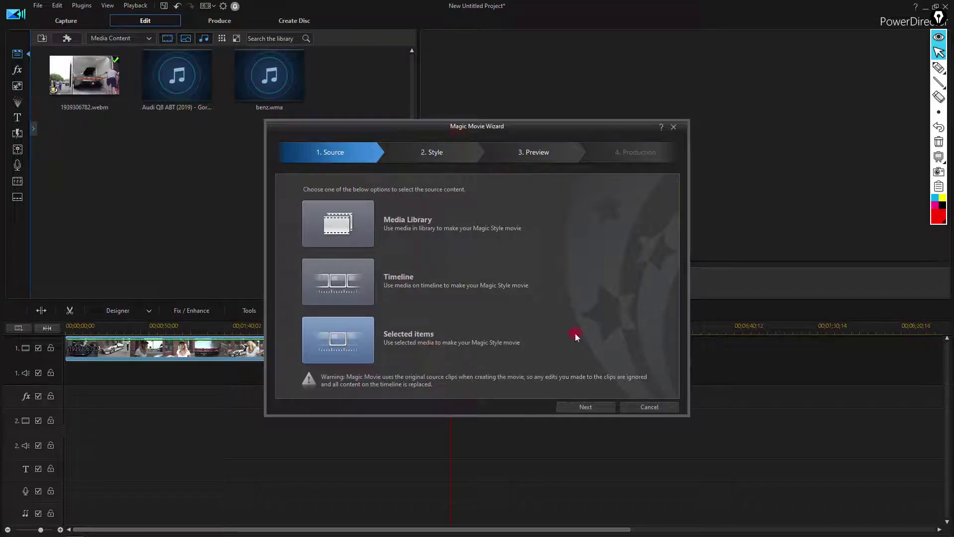
Keep the selected items as the source and choose the Postcards (with transitions) style for the magic movie
{"action": "left_click", "coordinate": [451, 152]}
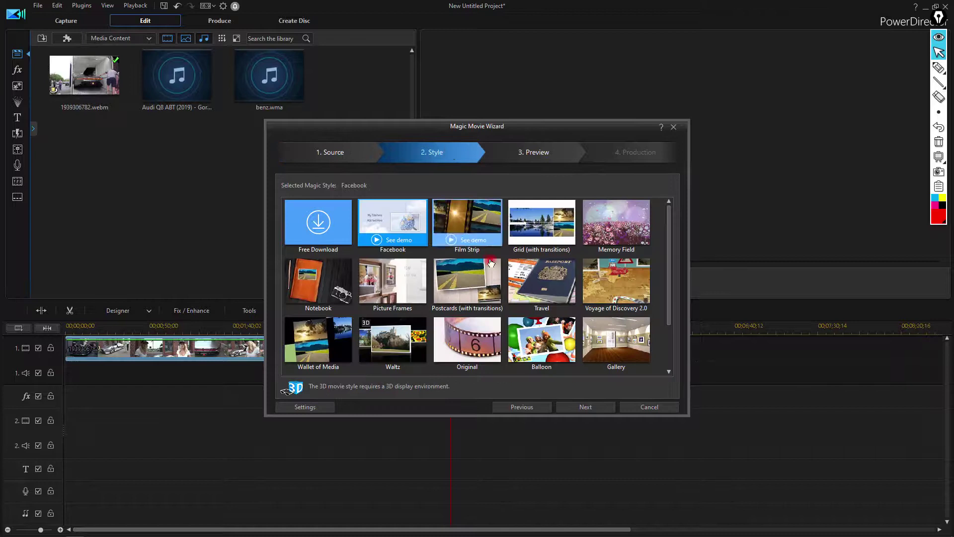
{"action": "scroll", "coordinate": [492, 270], "scroll_direction": "down", "scroll_amount": 2}
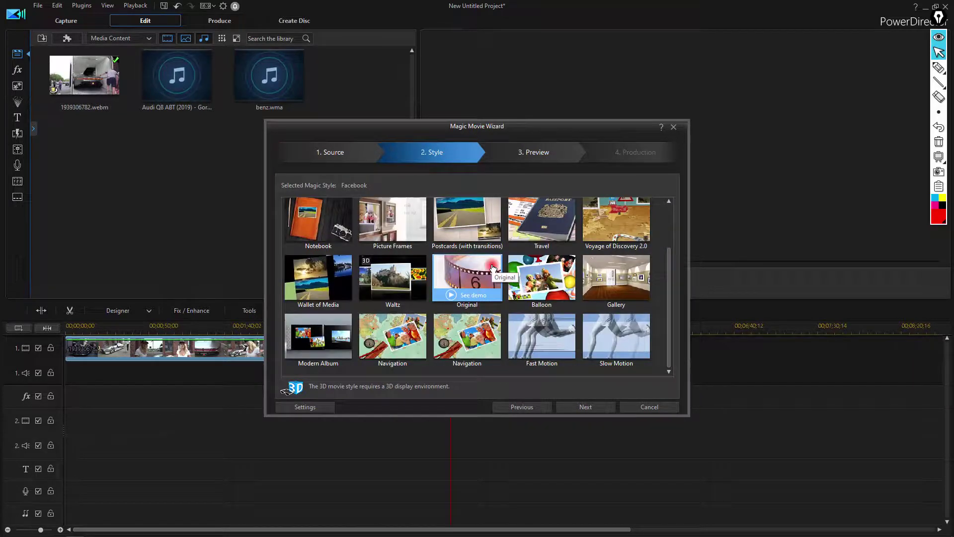
{"action": "scroll", "coordinate": [492, 269], "scroll_direction": "up", "scroll_amount": 2}
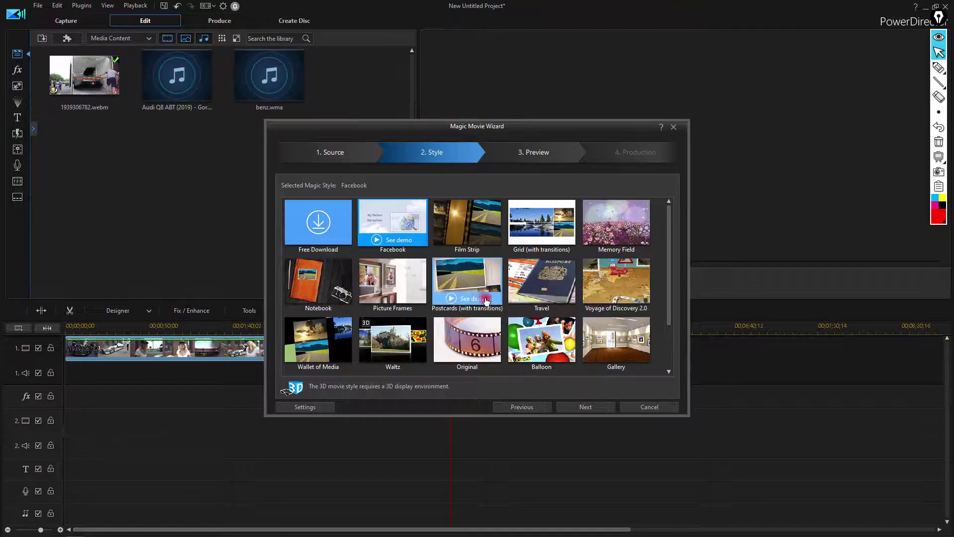
{"action": "left_click", "coordinate": [468, 280]}
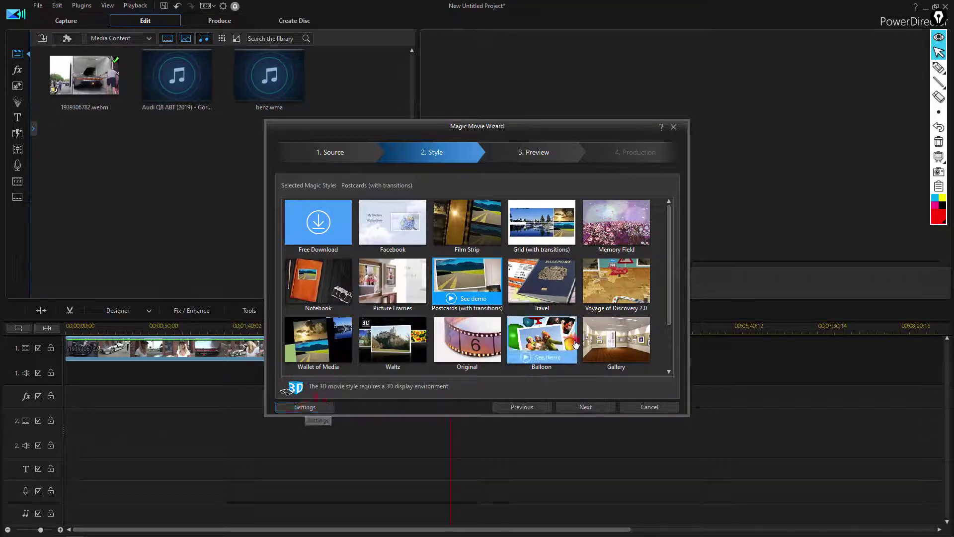
Add 2020 BMW X5 xDrive45e - Walkaround.mp3 as background music in the magic style's settings
{"action": "left_click", "coordinate": [315, 407]}
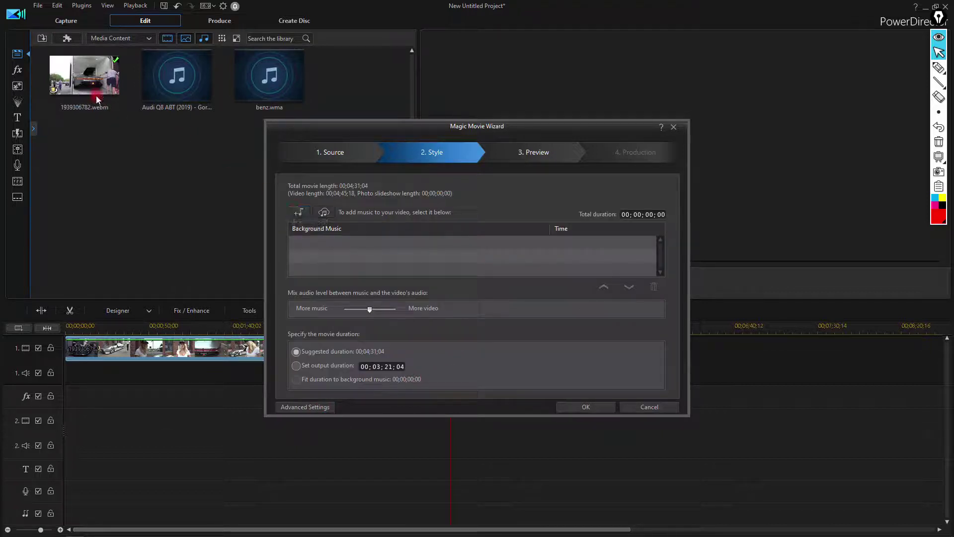
{"action": "left_click", "coordinate": [300, 213]}
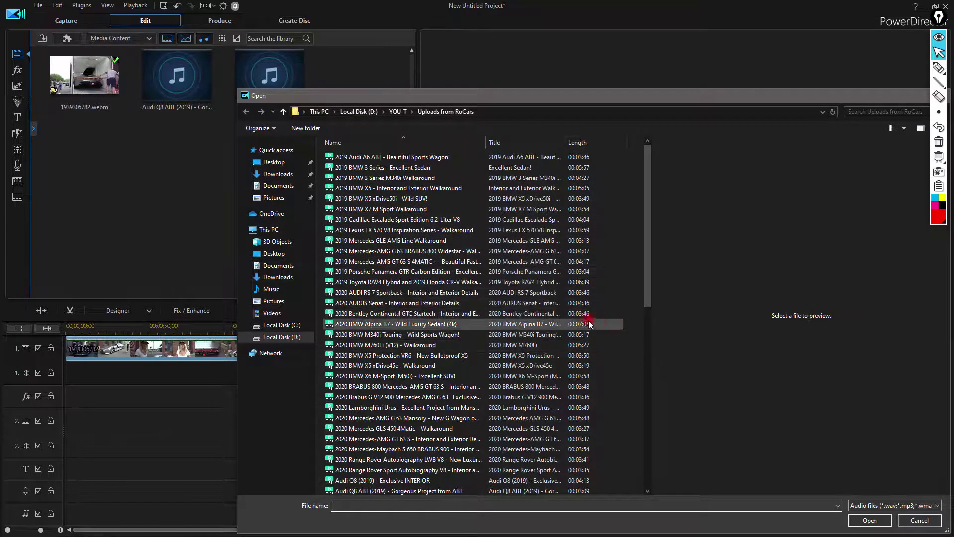
{"action": "left_click", "coordinate": [557, 315]}
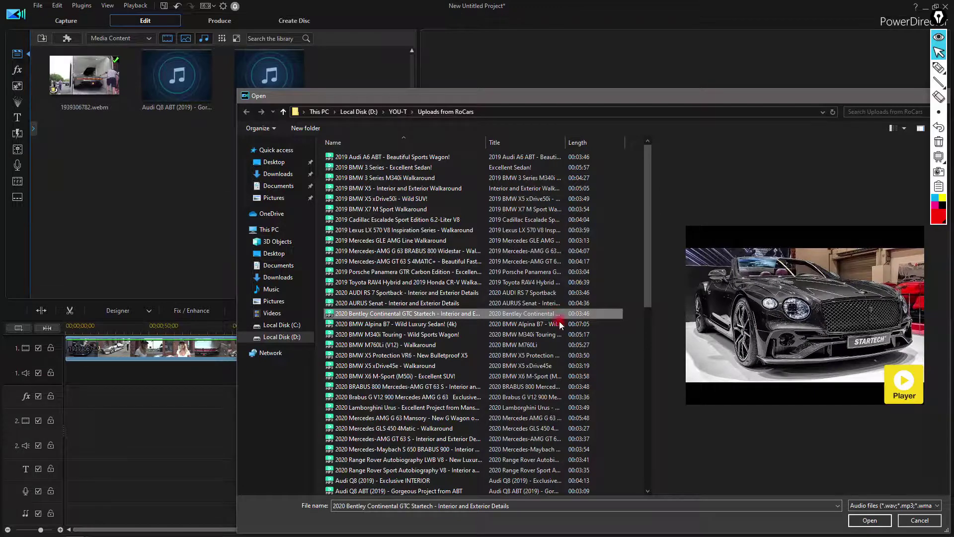
{"action": "left_click", "coordinate": [536, 368]}
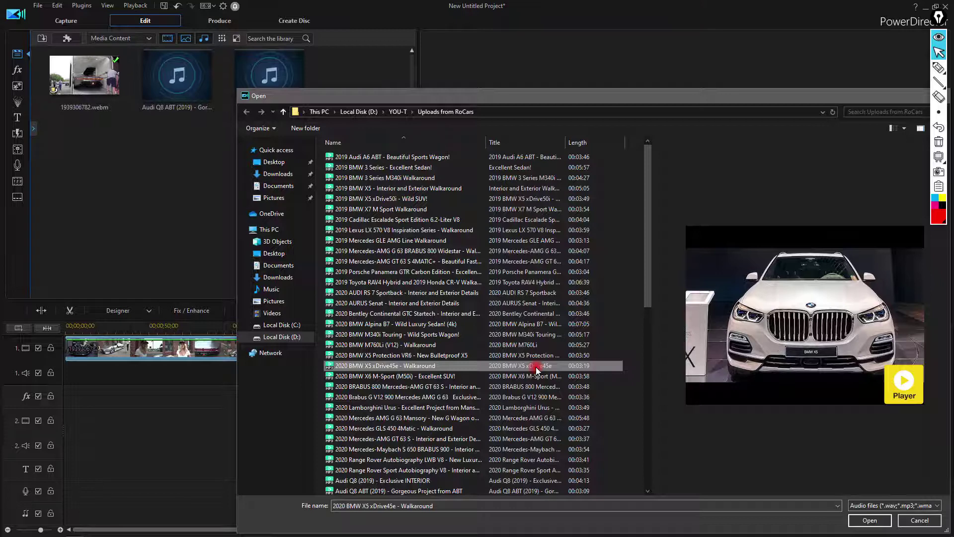
{"action": "left_click_drag", "start_coordinate": [726, 94], "coordinate": [682, 71]}
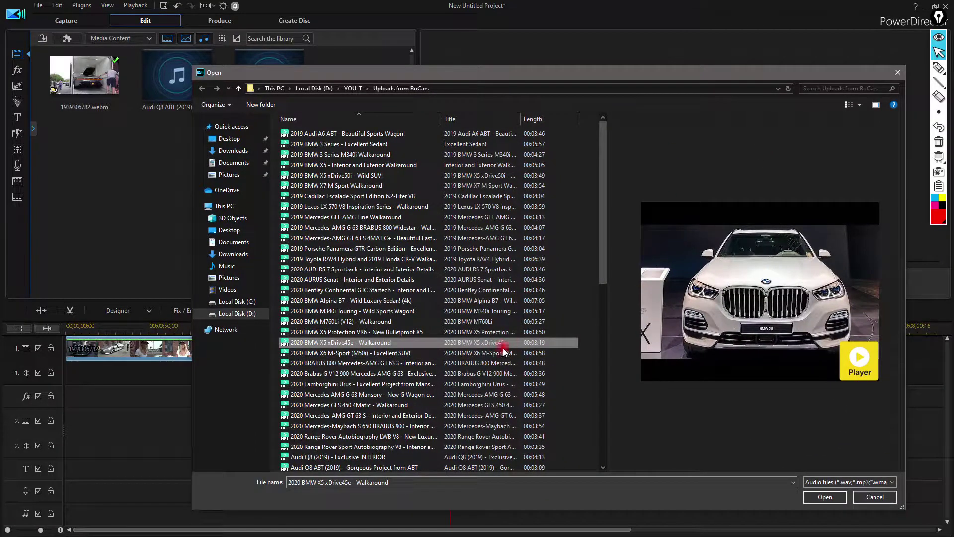
{"action": "left_click", "coordinate": [825, 497]}
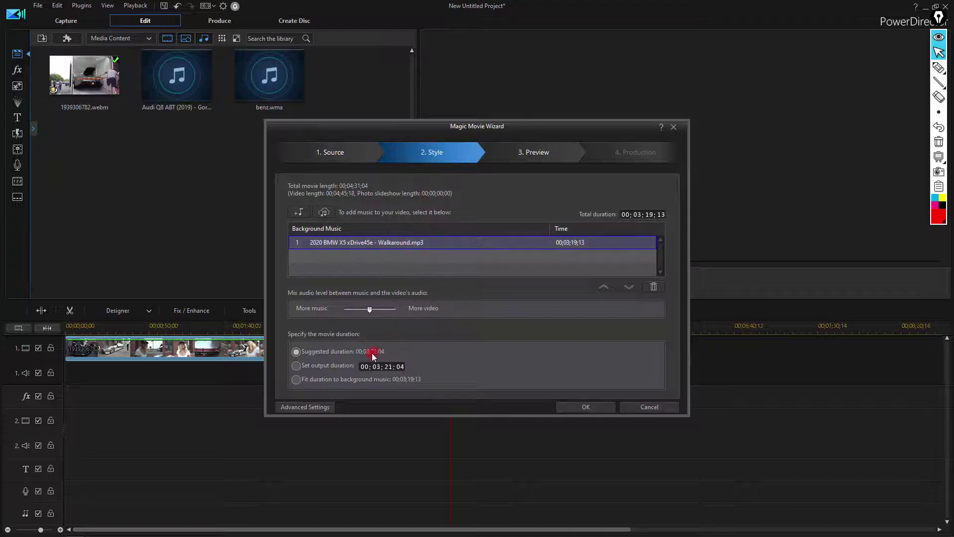
{"action": "left_click", "coordinate": [940, 81]}
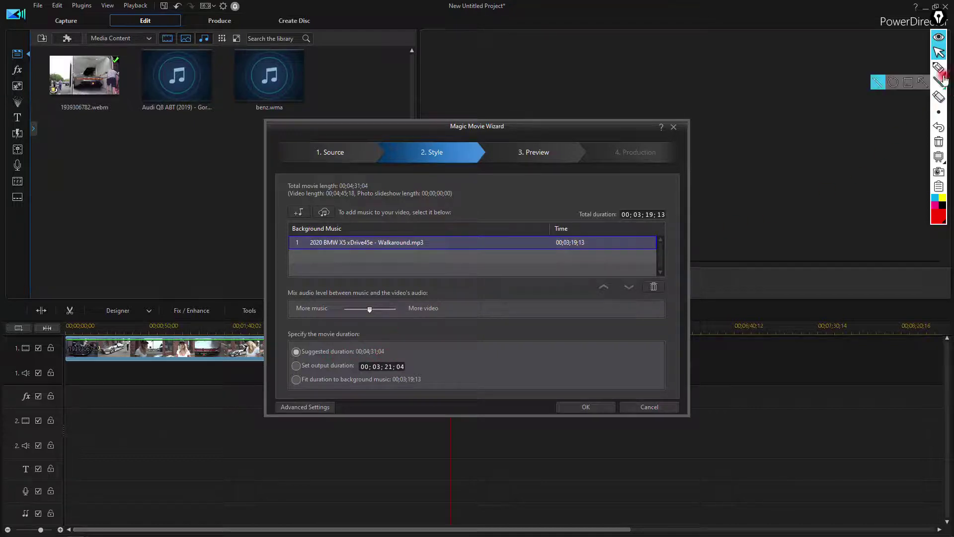
{"action": "left_click", "coordinate": [938, 67]}
{"action": "mouse_move", "coordinate": [370, 358]}
{"action": "left_mouse_down"}
{"action": "mouse_move", "coordinate": [344, 361]}
{"action": "mouse_move", "coordinate": [405, 361]}
{"action": "left_mouse_up"}
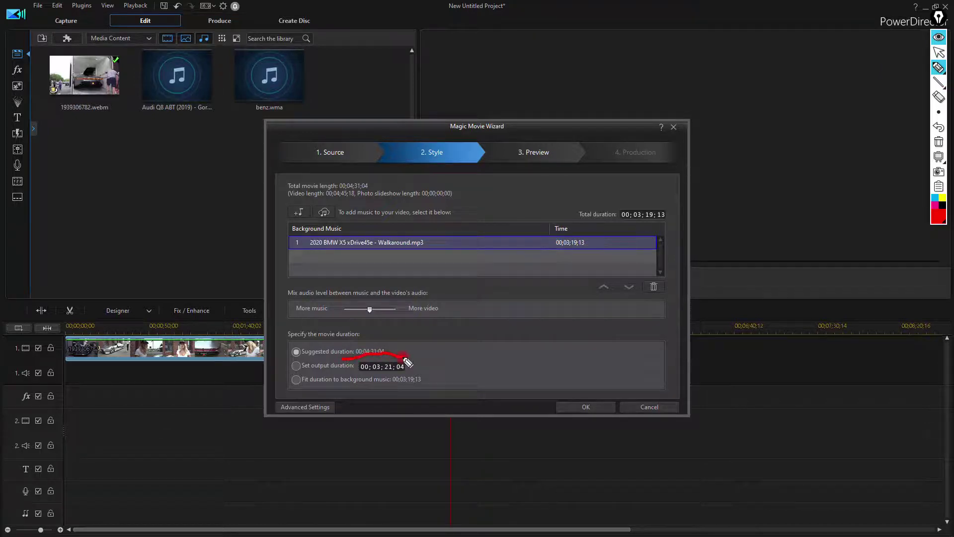
{"action": "left_click_drag", "start_coordinate": [404, 358], "coordinate": [404, 347]}
{"action": "mouse_move", "coordinate": [385, 391]}
{"action": "left_mouse_down"}
{"action": "mouse_move", "coordinate": [427, 381]}
{"action": "mouse_move", "coordinate": [404, 402]}
{"action": "left_mouse_up"}
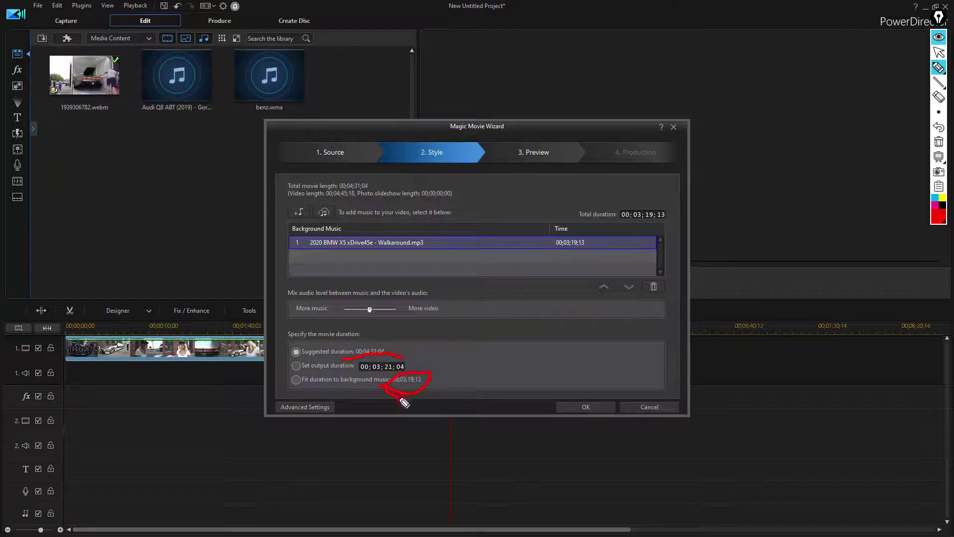
{"action": "mouse_move", "coordinate": [288, 376]}
{"action": "left_mouse_down"}
{"action": "mouse_move", "coordinate": [304, 381]}
{"action": "mouse_move", "coordinate": [323, 357]}
{"action": "left_mouse_up"}
{"action": "left_click", "coordinate": [938, 97]}
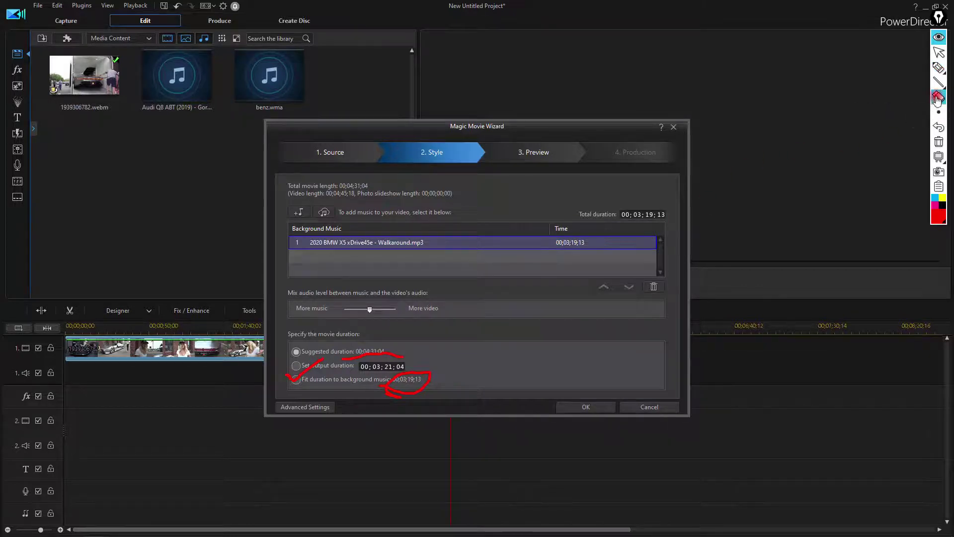
{"action": "left_click", "coordinate": [937, 141]}
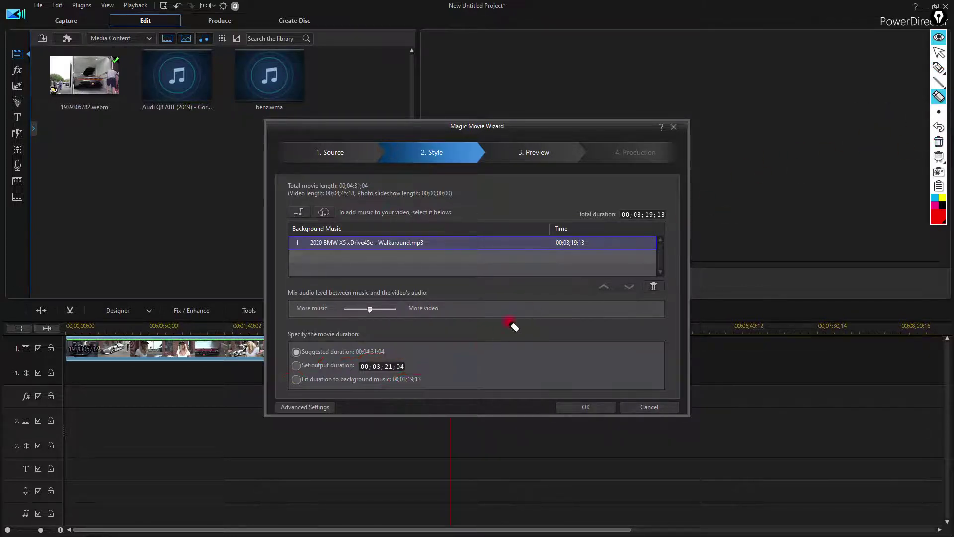
{"action": "left_click", "coordinate": [938, 52]}
Fit the movie duration to the background music and accept the style settings
{"action": "left_click", "coordinate": [296, 380]}
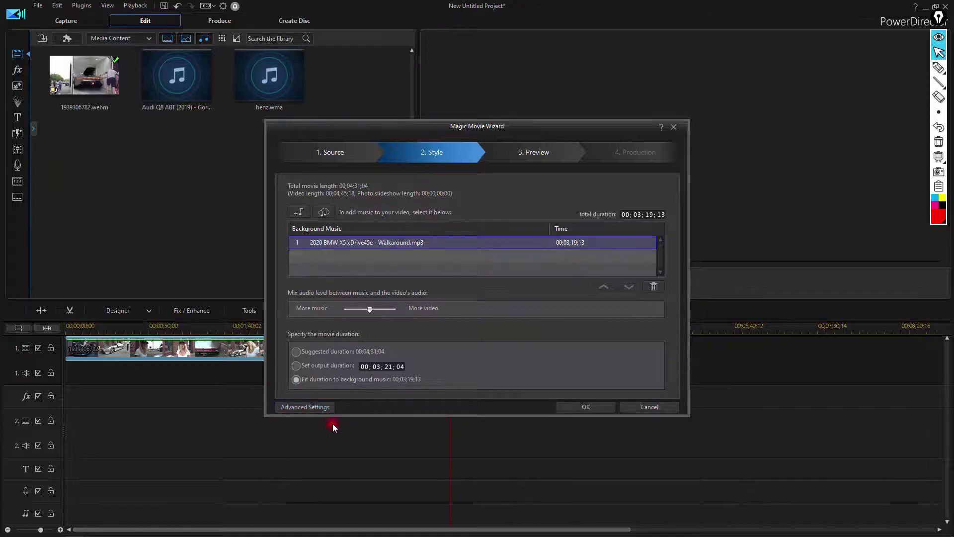
{"action": "left_click", "coordinate": [582, 409]}
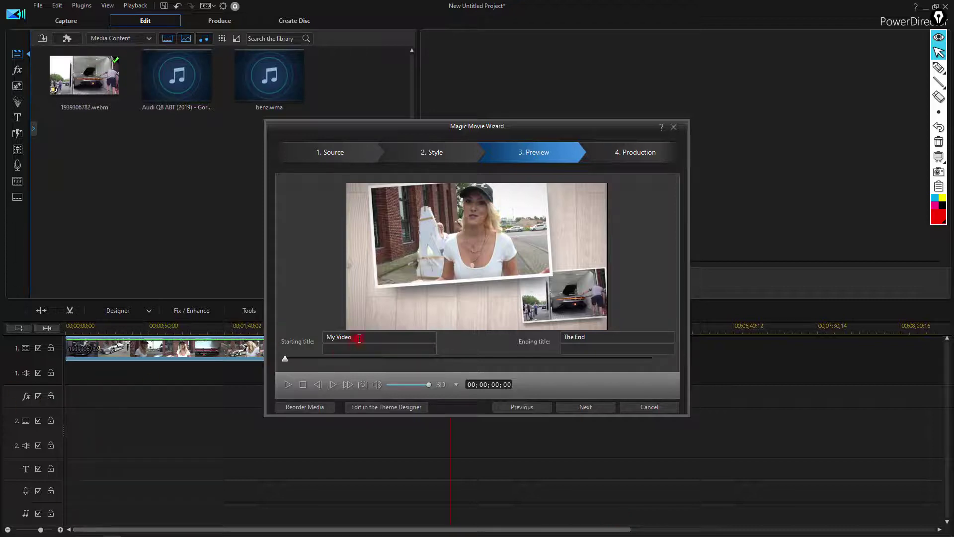
Clear the default starting and ending titles, and play the movie preview, skipping ahead to about 00;01;38;27
{"action": "left_click_drag", "start_coordinate": [355, 337], "coordinate": [283, 336]}
{"action": "key", "text": "Delete"}
{"action": "left_click_drag", "start_coordinate": [592, 338], "coordinate": [543, 334]}
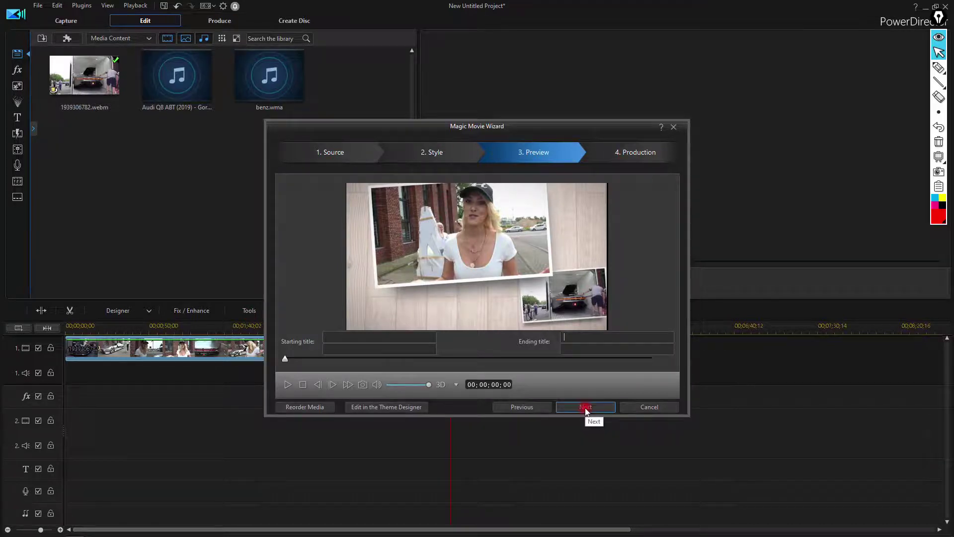
{"action": "left_click", "coordinate": [290, 385]}
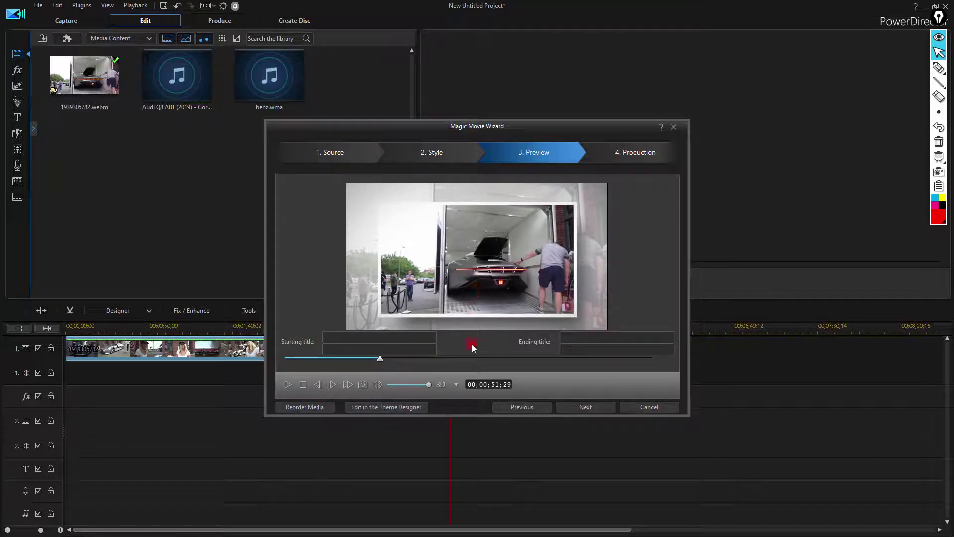
{"action": "left_click", "coordinate": [466, 357]}
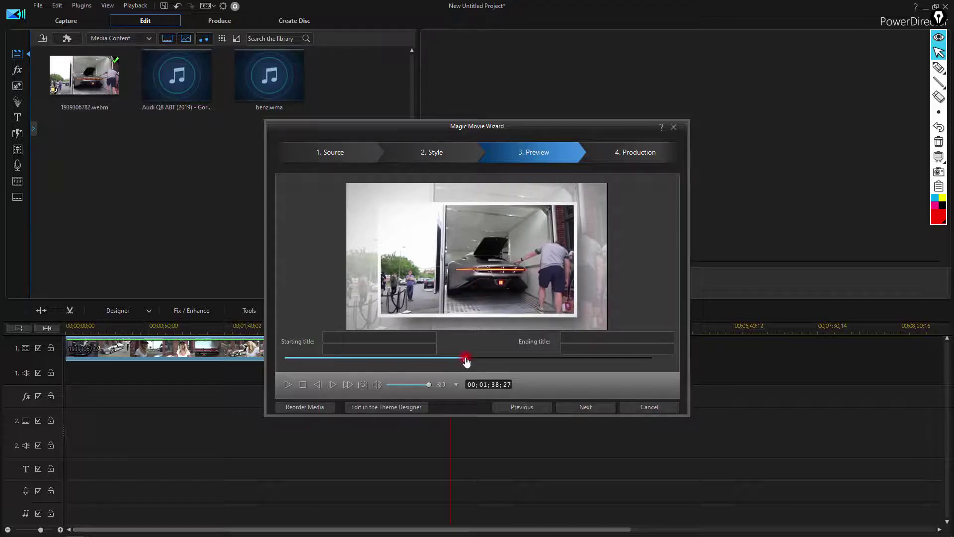
Finish the magic movie with the Advanced Editing option, replacing all existing tracks in the timeline
{"action": "left_click", "coordinate": [578, 408]}
{"action": "left_click", "coordinate": [598, 406]}
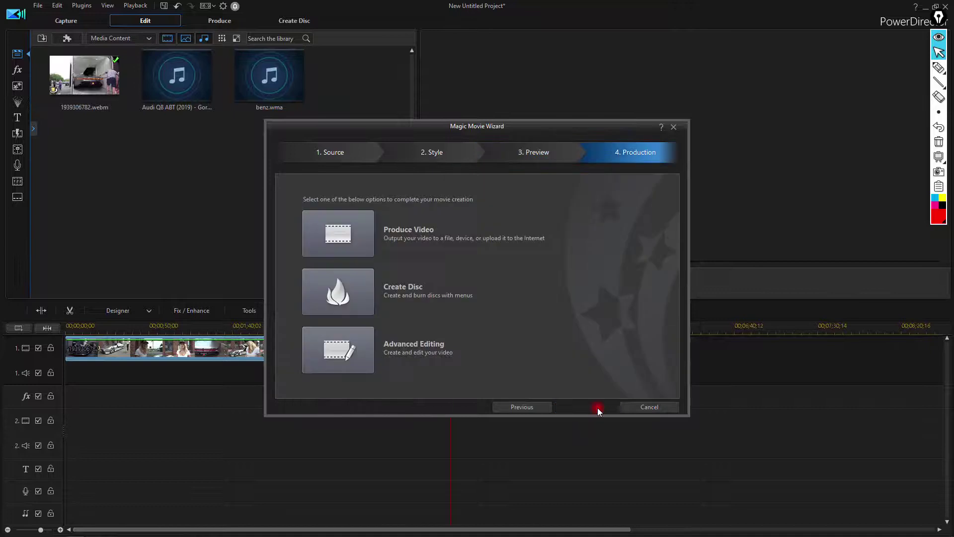
{"action": "left_click", "coordinate": [342, 347]}
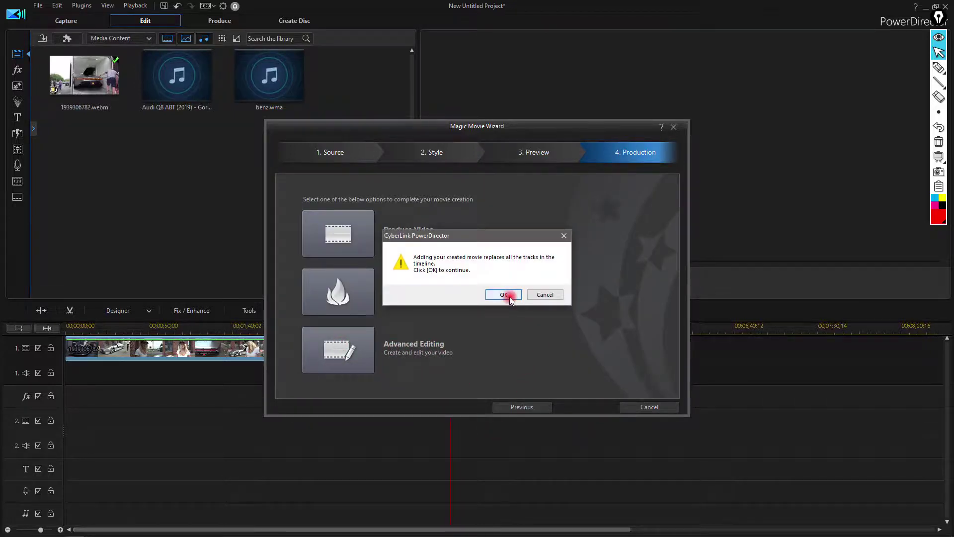
{"action": "left_click", "coordinate": [509, 297]}
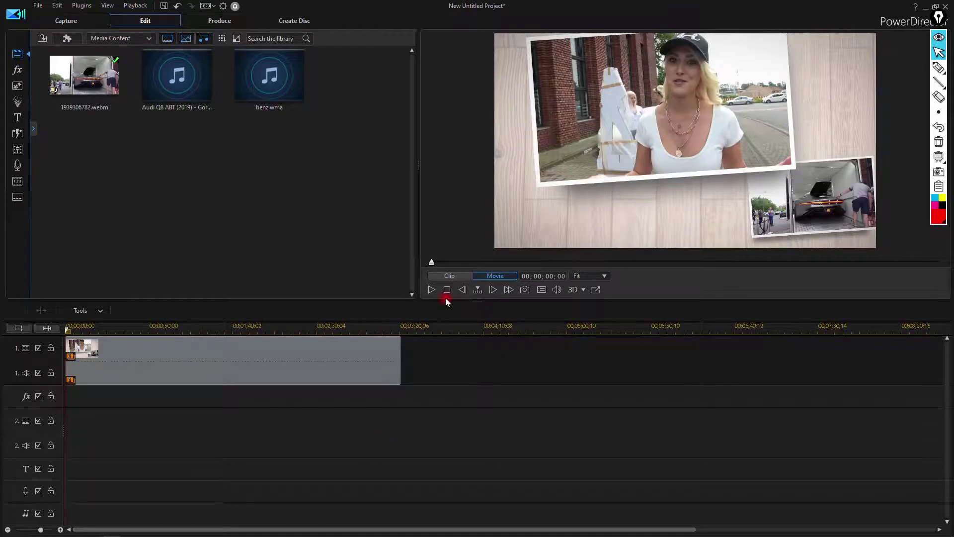
Play the styled movie from the timeline, skip ahead through several points, and stop the playback
{"action": "left_click", "coordinate": [431, 290]}
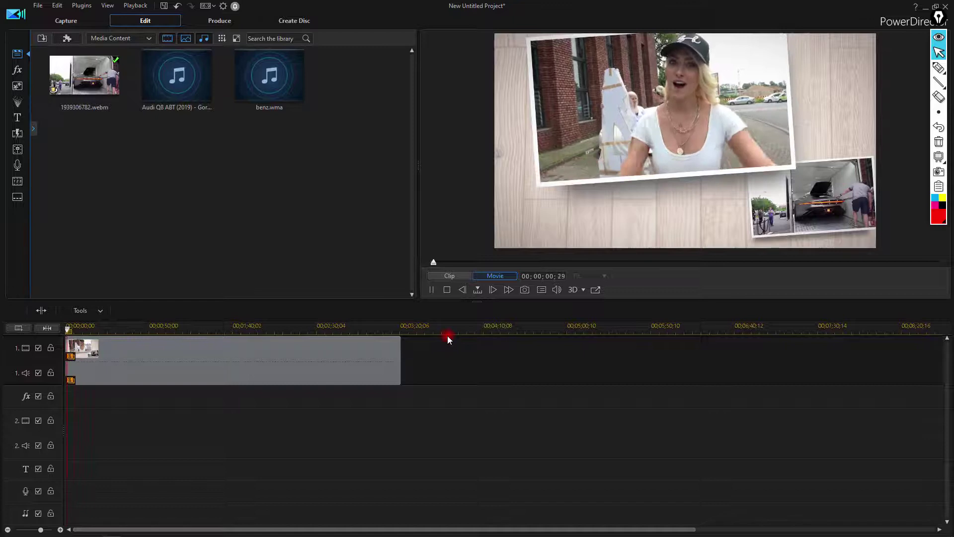
{"action": "left_click", "coordinate": [494, 262]}
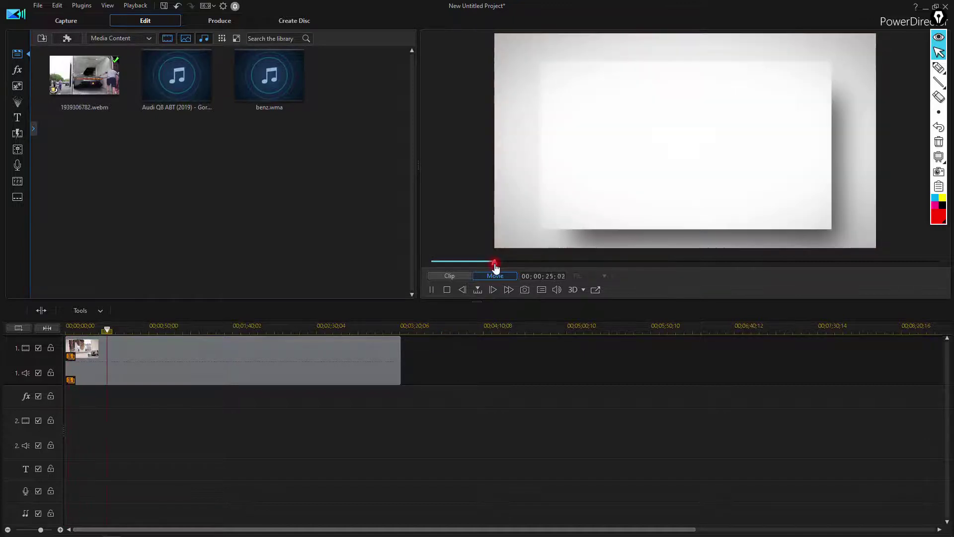
{"action": "left_click", "coordinate": [525, 261]}
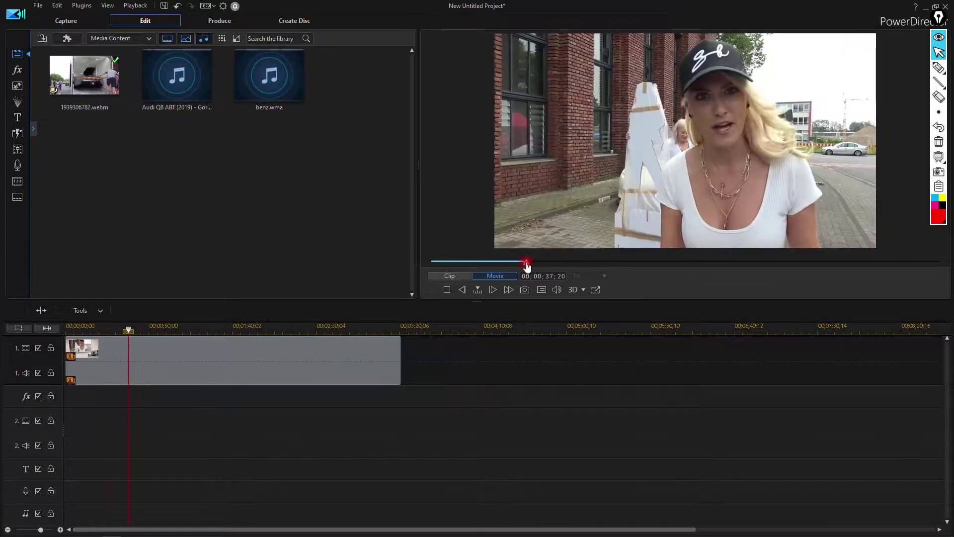
{"action": "left_click", "coordinate": [560, 261]}
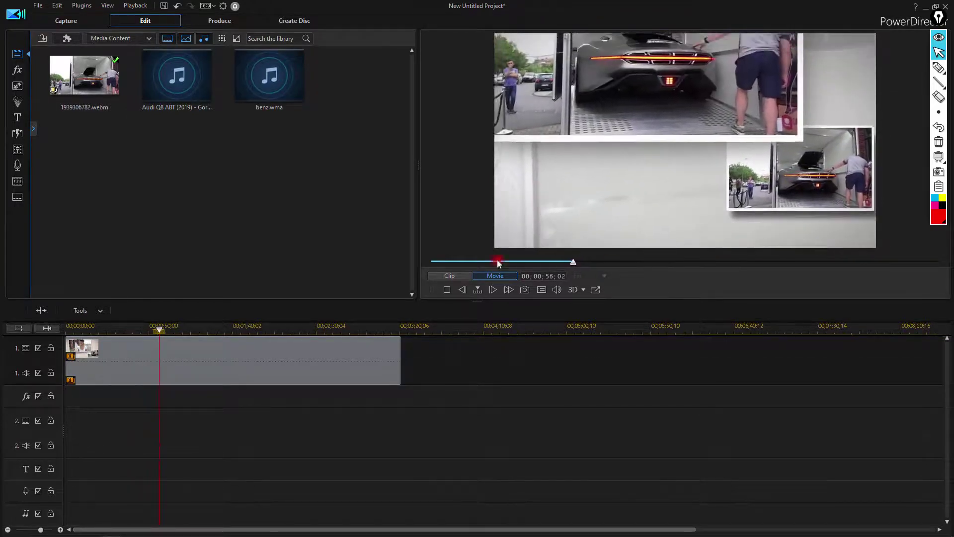
{"action": "left_click", "coordinate": [448, 290]}
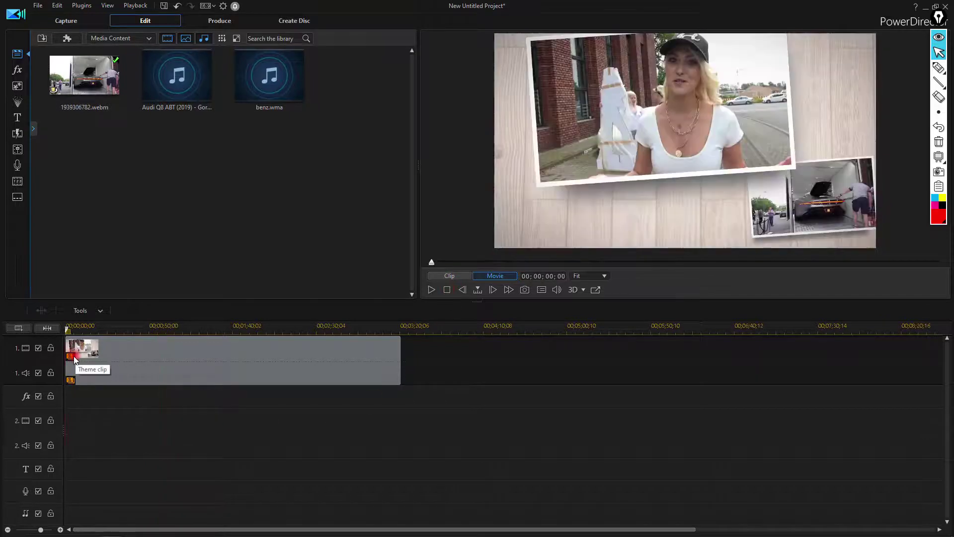
{"action": "left_click", "coordinate": [89, 373]}
{"action": "left_click", "coordinate": [937, 68]}
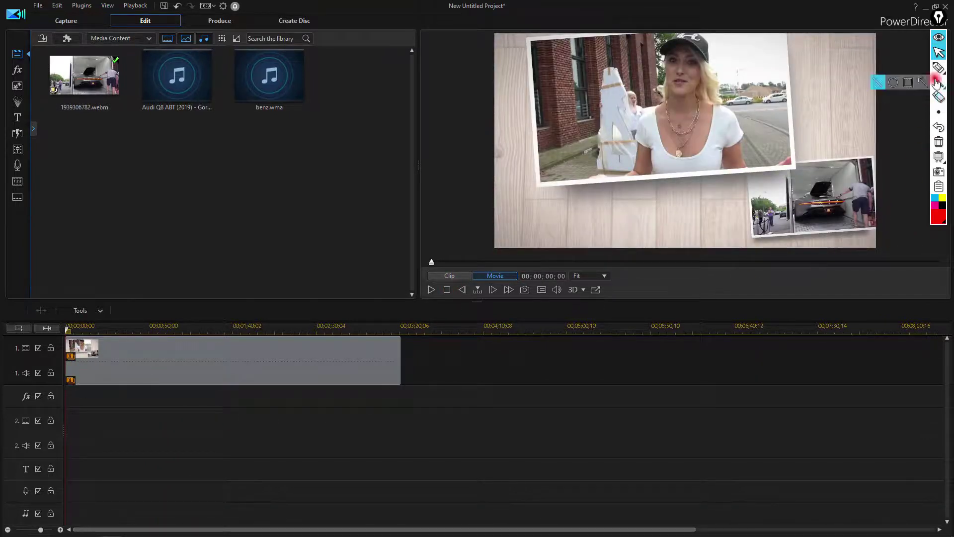
{"action": "left_click", "coordinate": [937, 68]}
{"action": "mouse_move", "coordinate": [70, 370]}
{"action": "left_mouse_down"}
{"action": "mouse_move", "coordinate": [55, 347]}
{"action": "mouse_move", "coordinate": [87, 348]}
{"action": "mouse_move", "coordinate": [76, 376]}
{"action": "mouse_move", "coordinate": [86, 385]}
{"action": "mouse_move", "coordinate": [70, 403]}
{"action": "mouse_move", "coordinate": [50, 377]}
{"action": "mouse_move", "coordinate": [76, 375]}
{"action": "mouse_move", "coordinate": [87, 395]}
{"action": "left_mouse_up"}
{"action": "left_click_drag", "start_coordinate": [106, 323], "coordinate": [80, 354]}
{"action": "mouse_move", "coordinate": [73, 344]}
{"action": "left_mouse_down"}
{"action": "mouse_move", "coordinate": [78, 355]}
{"action": "mouse_move", "coordinate": [131, 351]}
{"action": "left_mouse_up"}
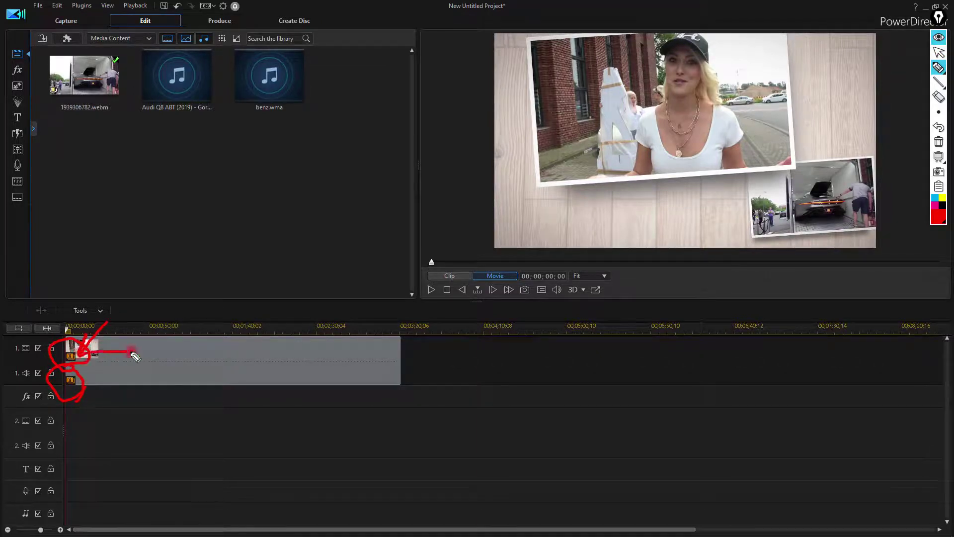
{"action": "left_click", "coordinate": [938, 141]}
{"action": "left_click", "coordinate": [938, 52]}
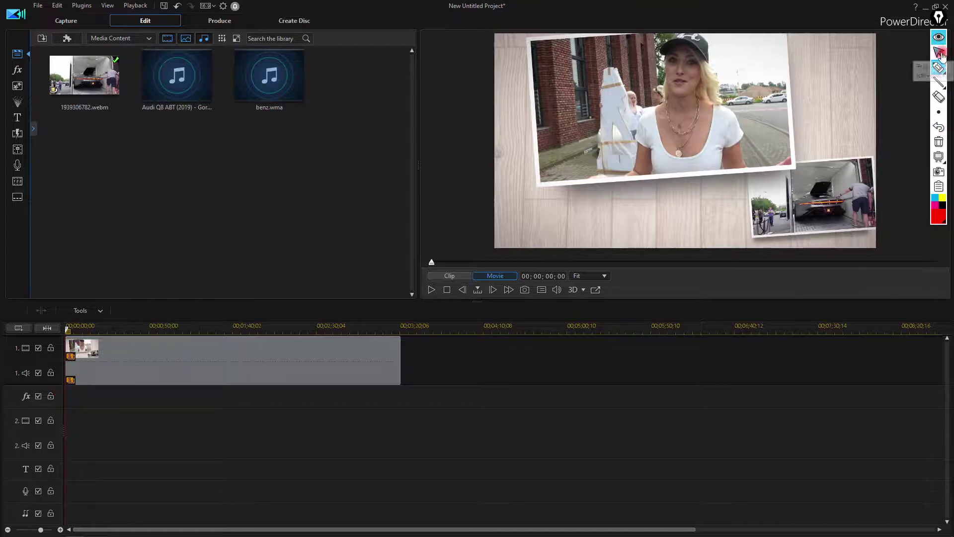
Open the timeline's theme clip in the Theme Designer and review the two media slots of the opening template
{"action": "double_click", "coordinate": [72, 361]}
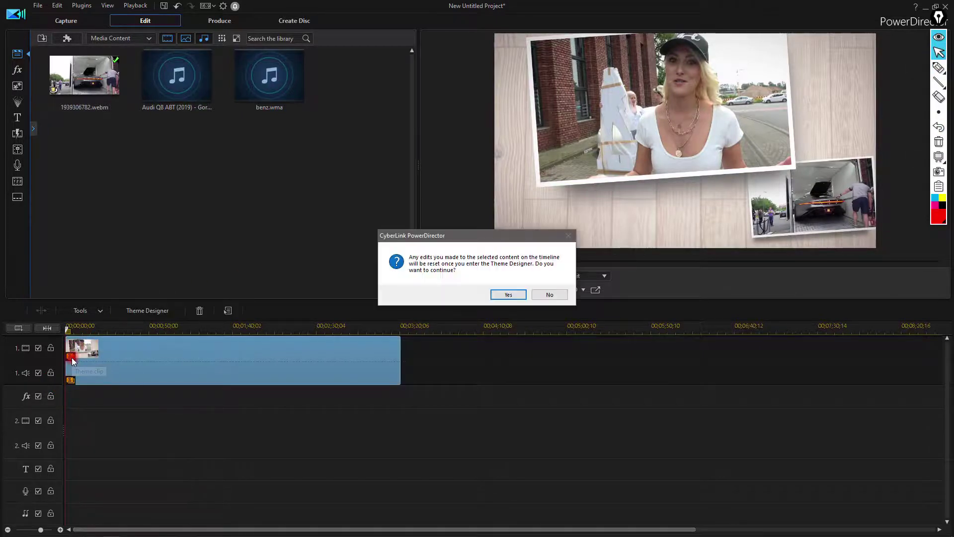
{"action": "left_click", "coordinate": [515, 295]}
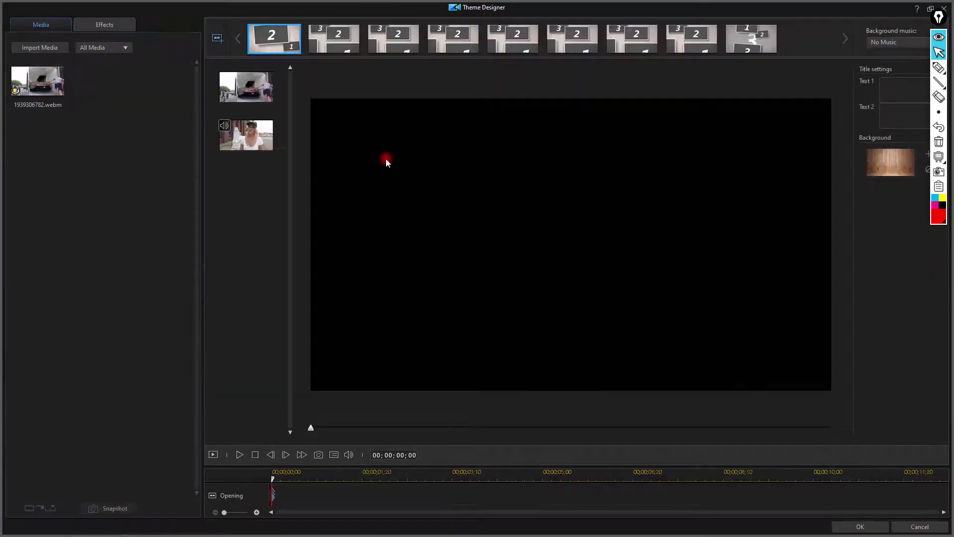
{"action": "left_click", "coordinate": [388, 222]}
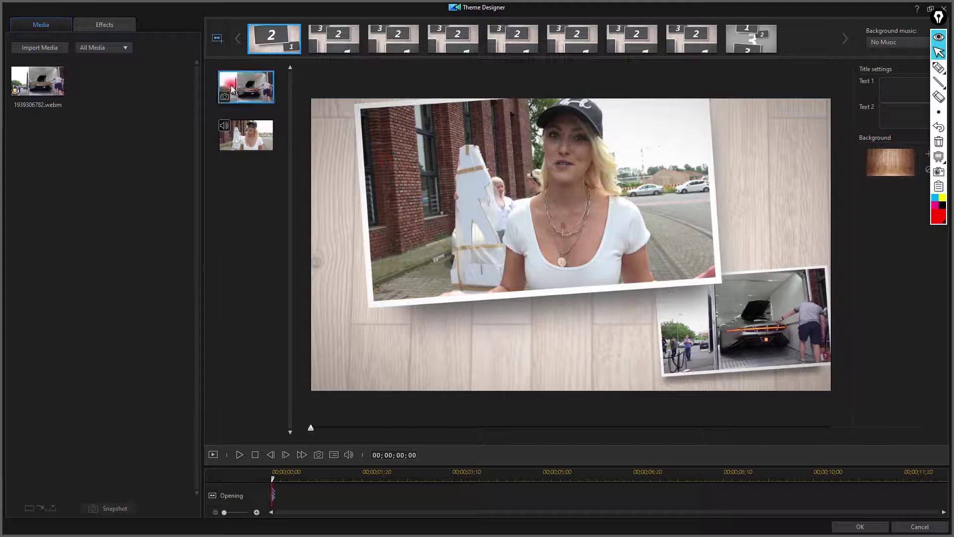
{"action": "left_click", "coordinate": [706, 314]}
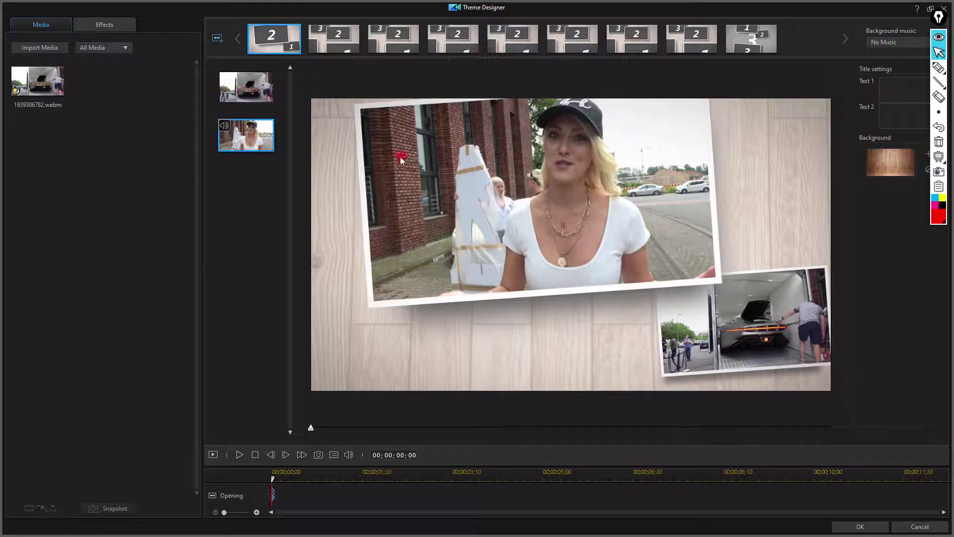
{"action": "left_click", "coordinate": [252, 123]}
{"action": "left_click", "coordinate": [231, 97]}
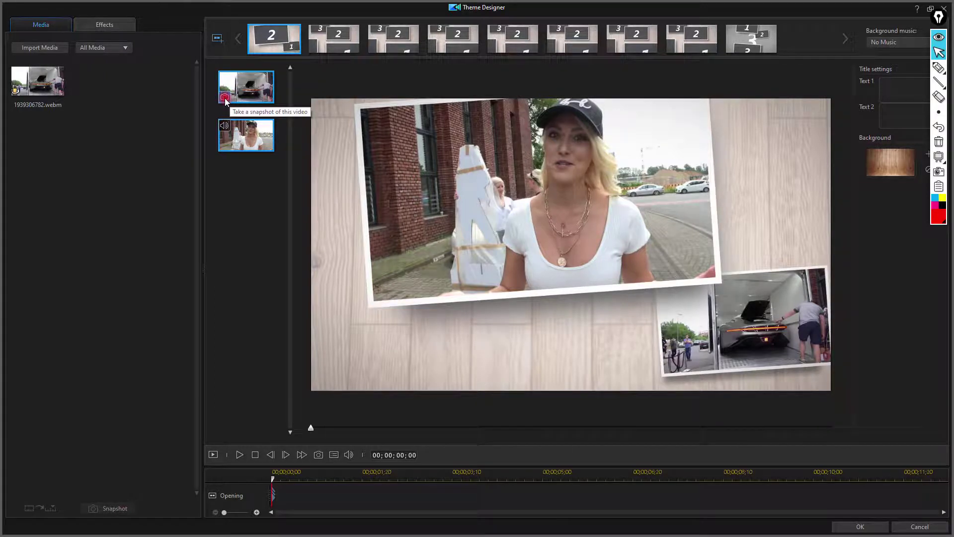
{"action": "left_click", "coordinate": [729, 306]}
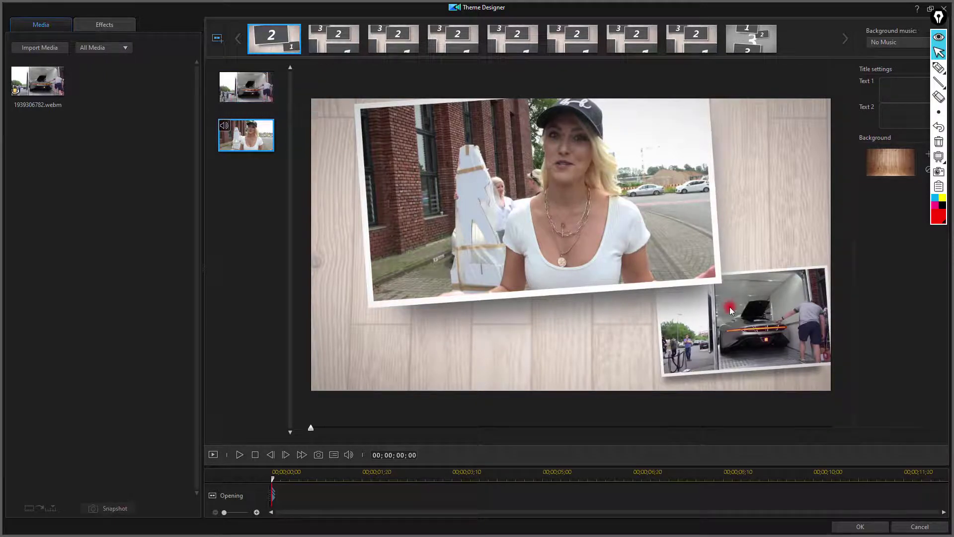
In the second template, fill the second media slot with a video snapshot taken at 00;02;36;18
{"action": "left_click", "coordinate": [331, 45]}
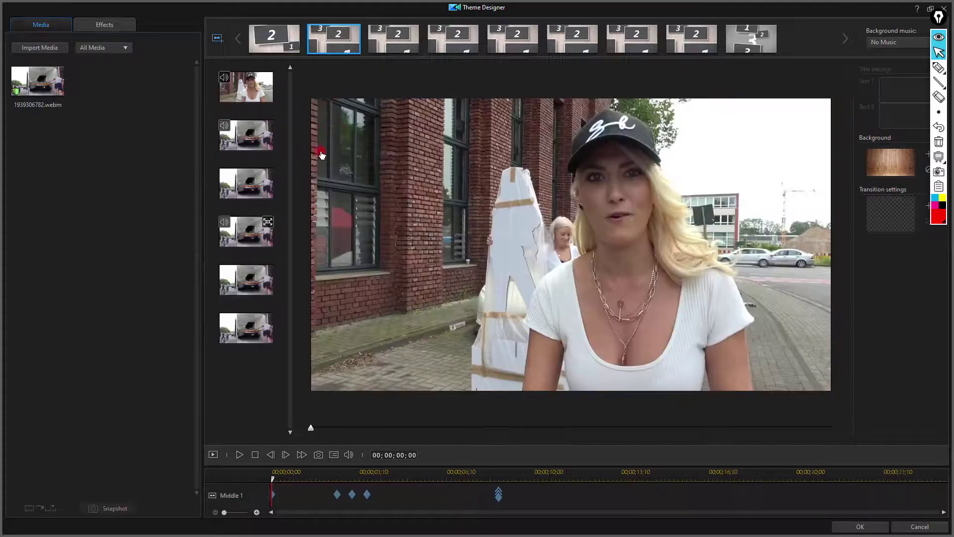
{"action": "left_click", "coordinate": [244, 337]}
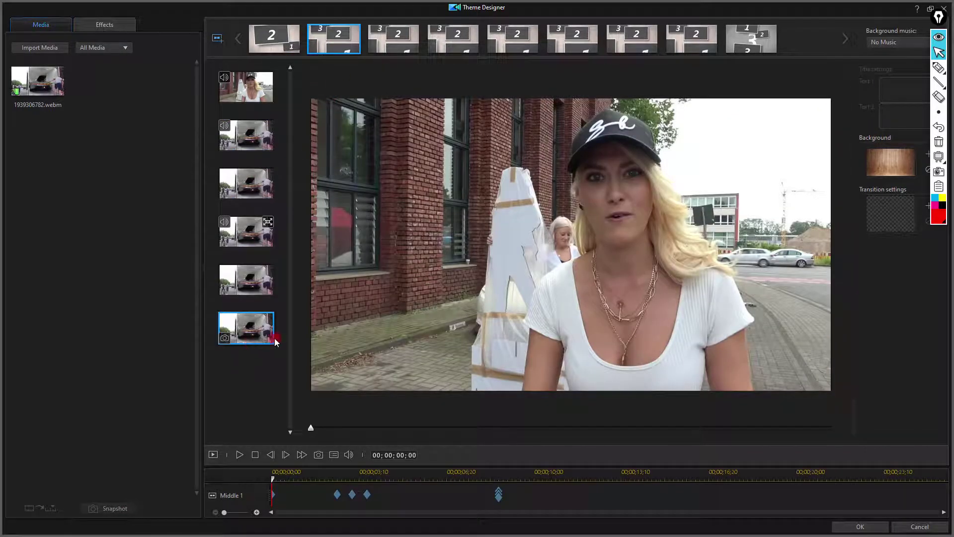
{"action": "left_click", "coordinate": [230, 143]}
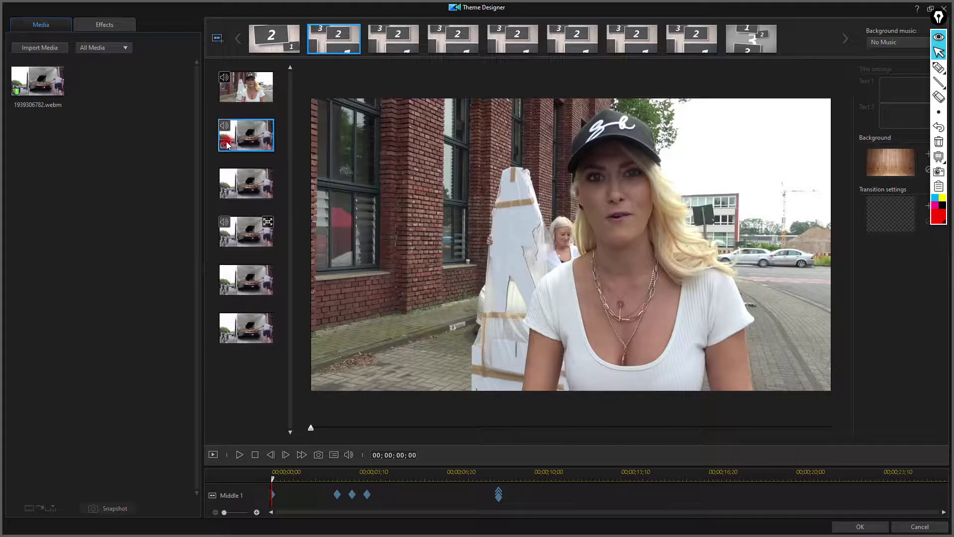
{"action": "left_click", "coordinate": [242, 249]}
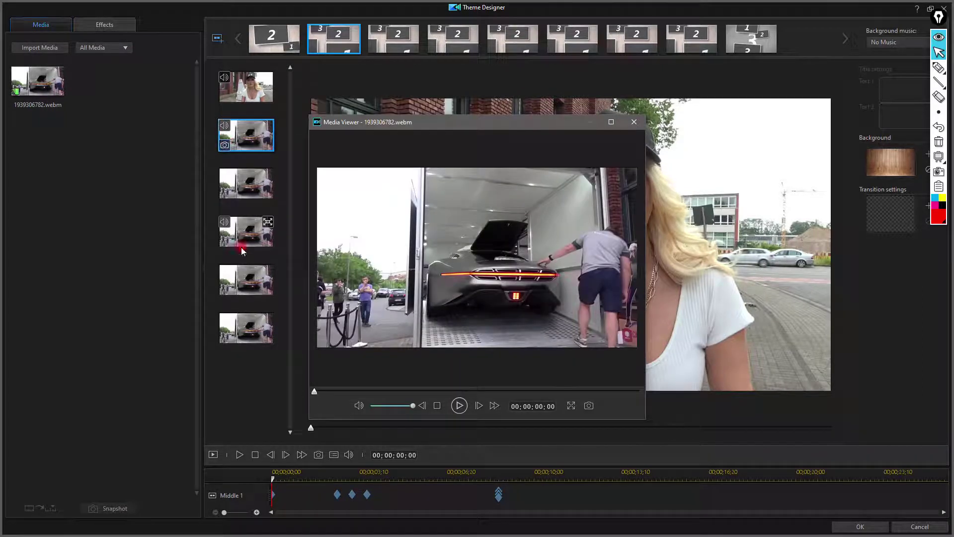
{"action": "left_click", "coordinate": [314, 393]}
{"action": "left_click_drag", "start_coordinate": [316, 397], "coordinate": [372, 395]}
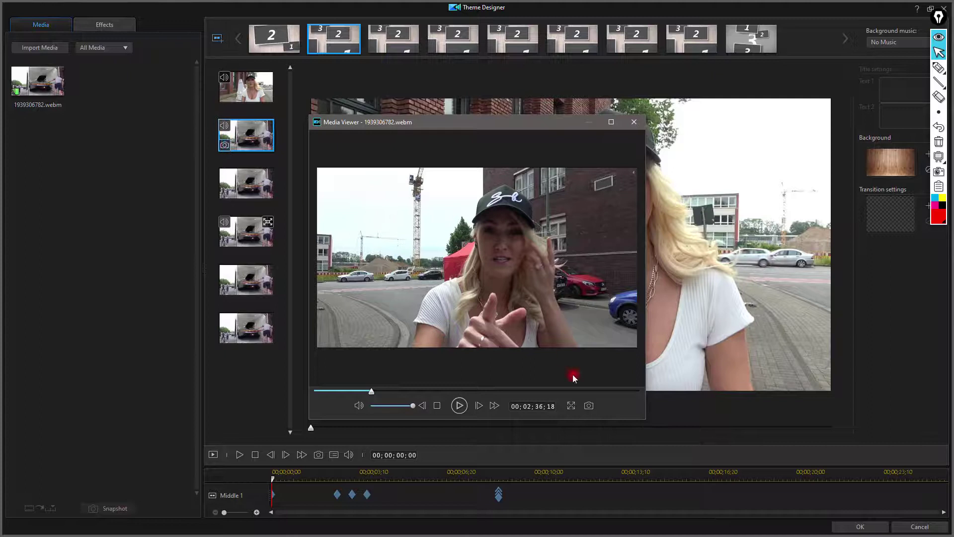
{"action": "left_click", "coordinate": [588, 405]}
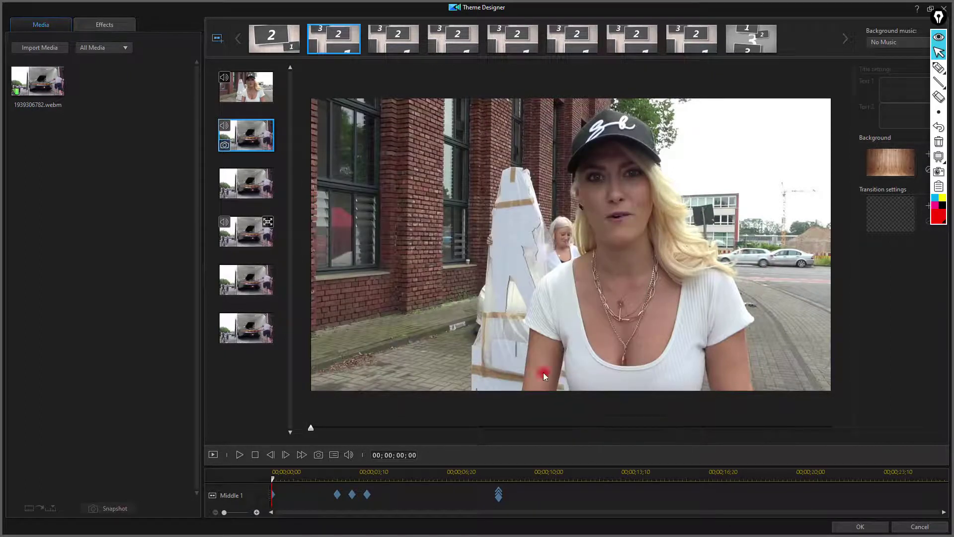
{"action": "left_click", "coordinate": [224, 144]}
Fill the second template's third media slot with a snapshot of the silver car at 00;07;25;18
{"action": "left_click", "coordinate": [234, 193]}
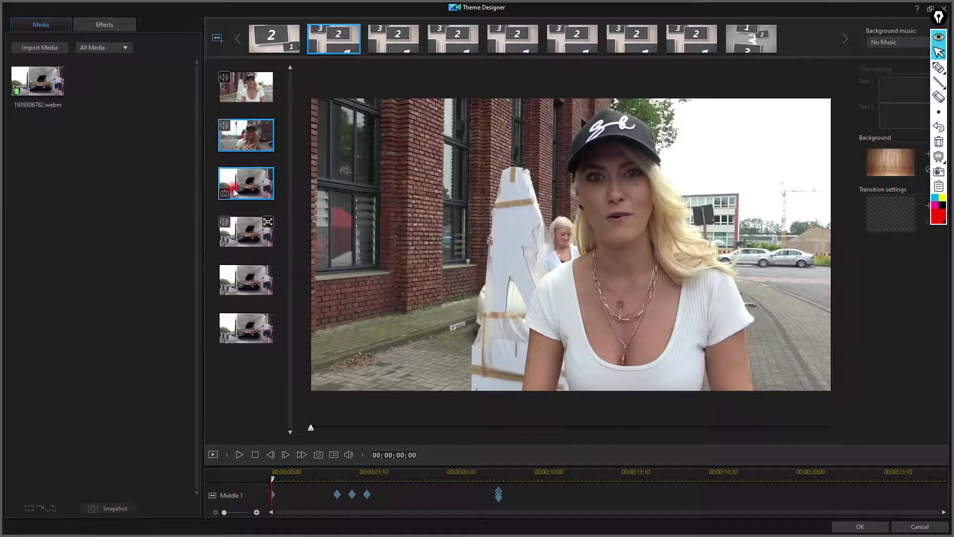
{"action": "left_click", "coordinate": [226, 195]}
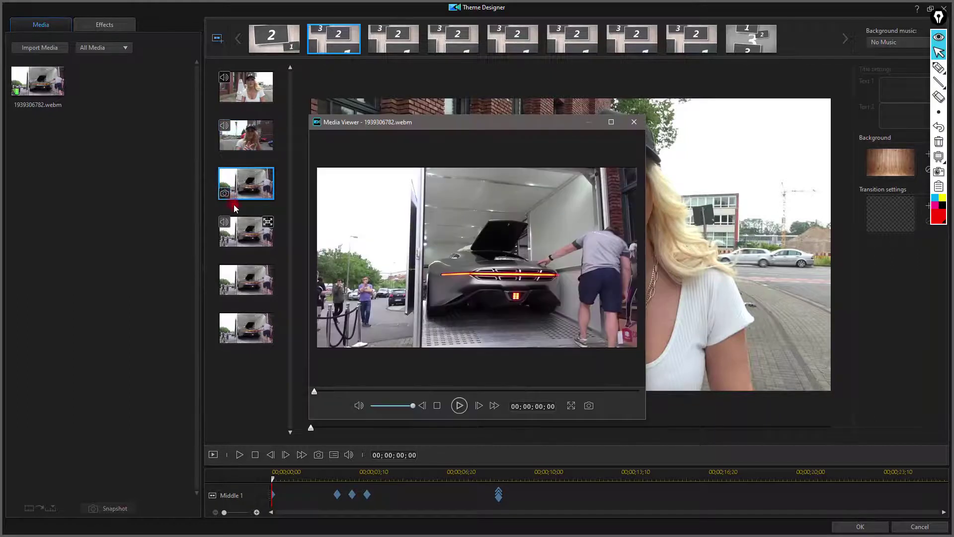
{"action": "left_click", "coordinate": [478, 391]}
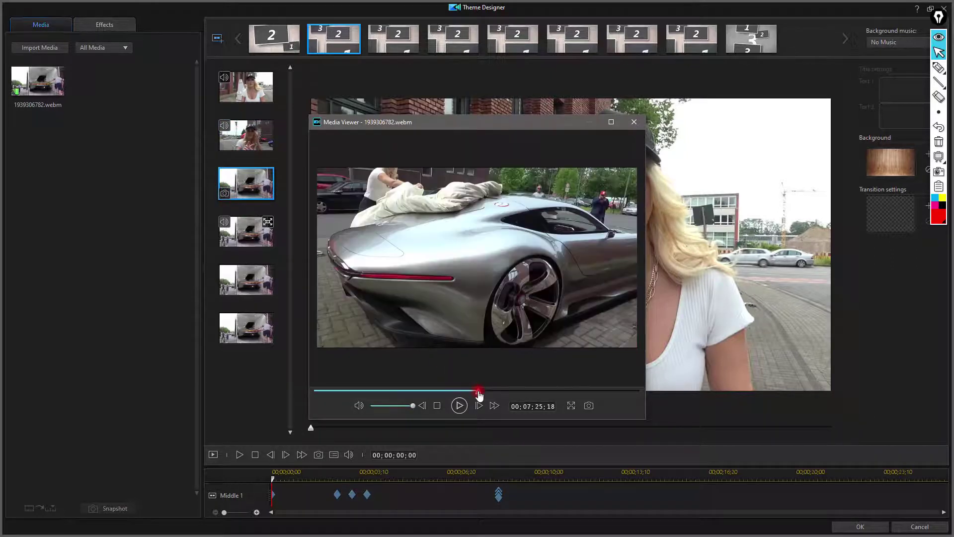
{"action": "left_click", "coordinate": [589, 405]}
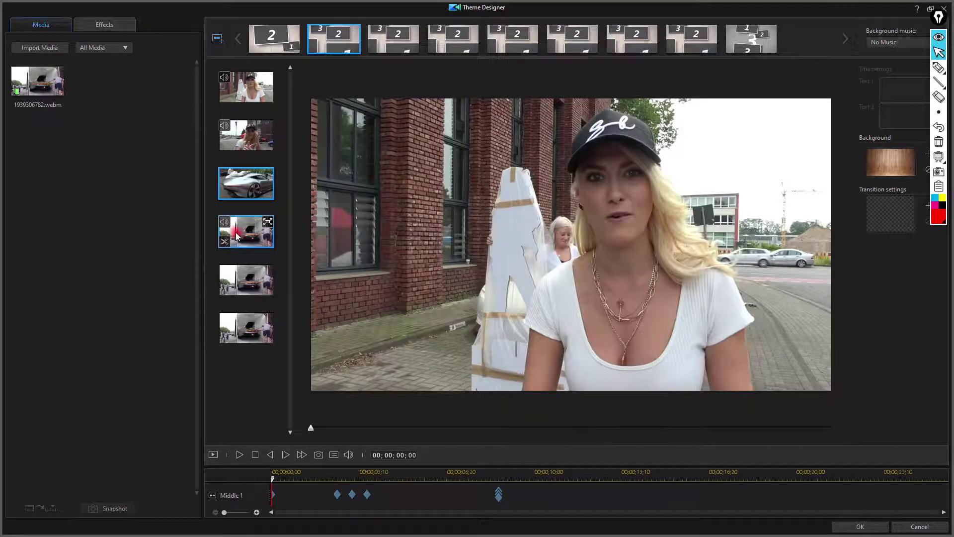
Fill the second template's fifth media slot with a snapshot of the car's rear at about 00;08;11;16
{"action": "left_click", "coordinate": [225, 292]}
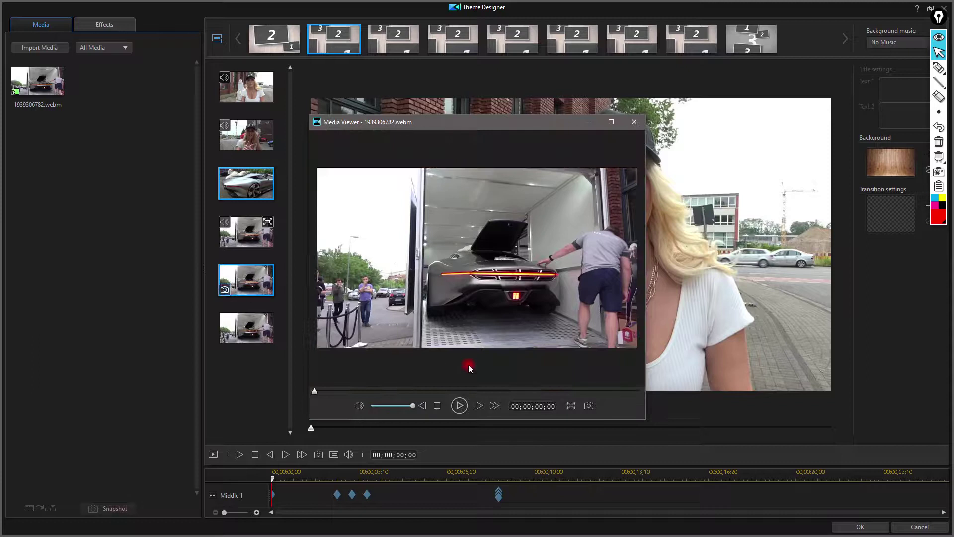
{"action": "left_click", "coordinate": [495, 391]}
{"action": "left_click_drag", "start_coordinate": [495, 392], "coordinate": [487, 392]}
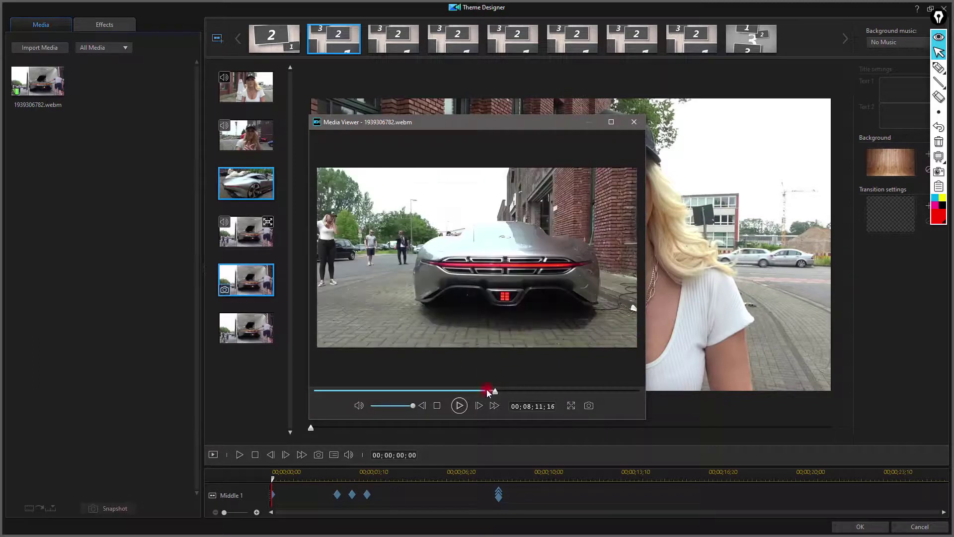
{"action": "left_click", "coordinate": [587, 405]}
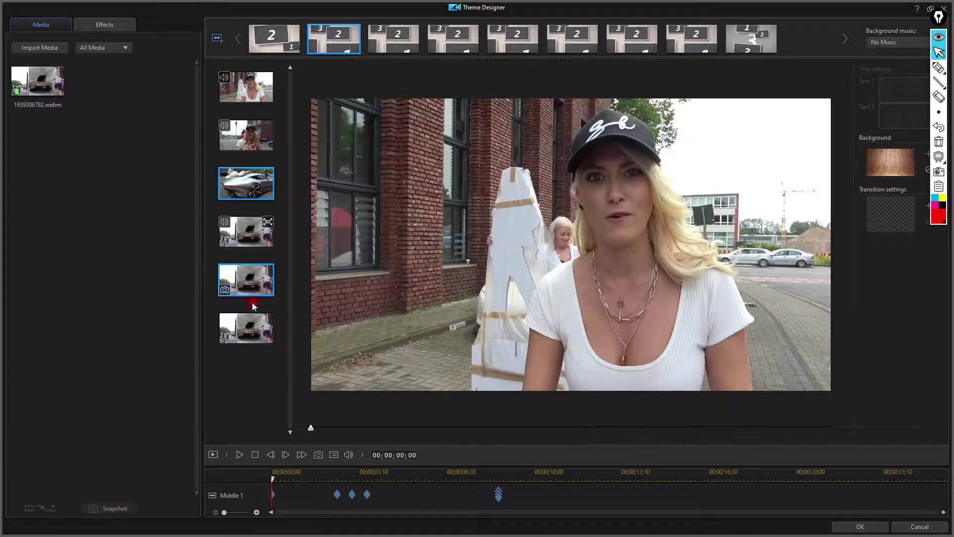
Fill the second template's sixth media slot with a snapshot of the car interior at 00;11;15;03
{"action": "left_click", "coordinate": [225, 337]}
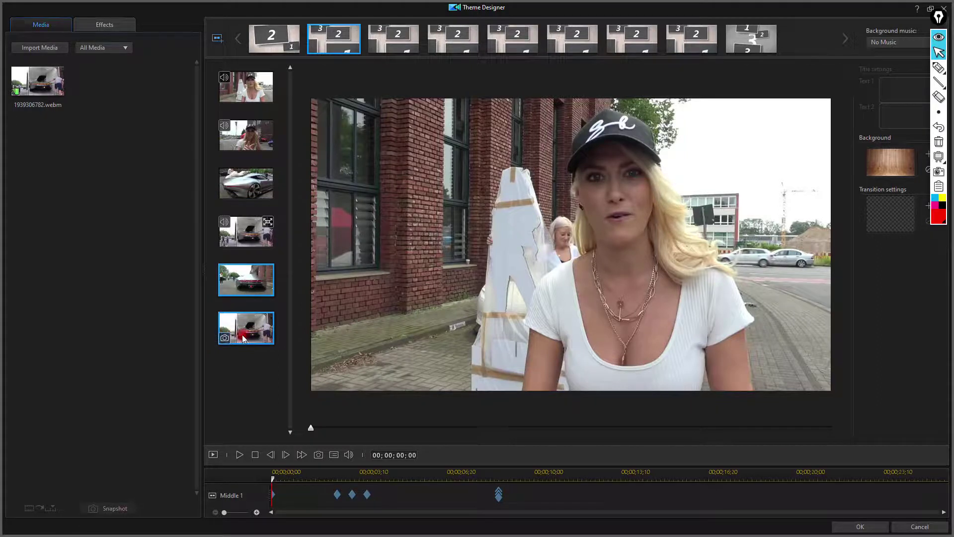
{"action": "left_click", "coordinate": [563, 392]}
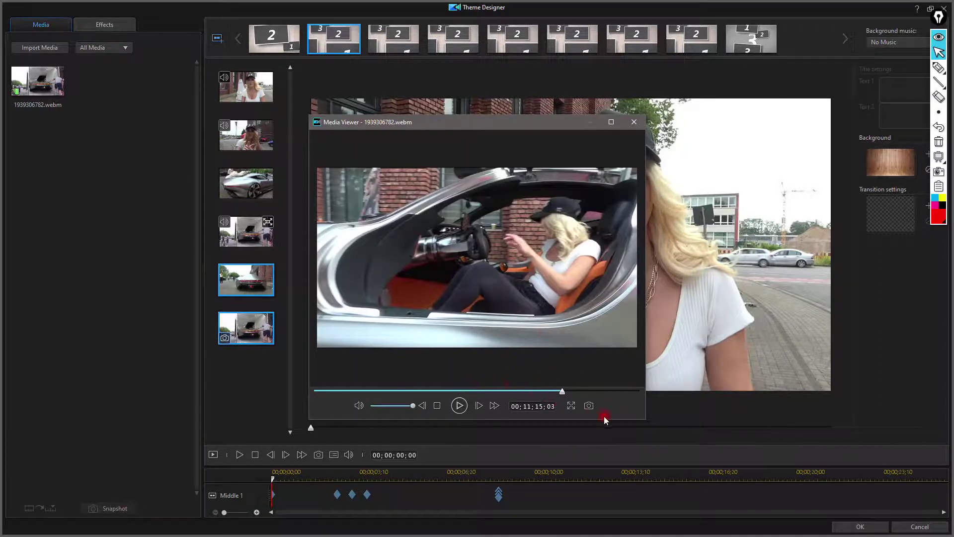
{"action": "left_click", "coordinate": [590, 407]}
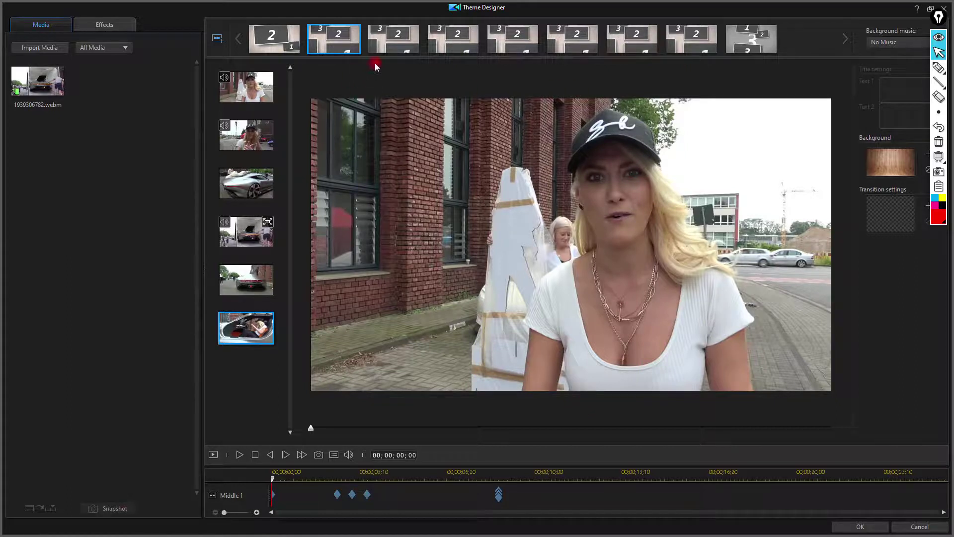
In the third template, fill the second media slot with a video snapshot taken at 00;06;41;01
{"action": "left_click", "coordinate": [388, 46]}
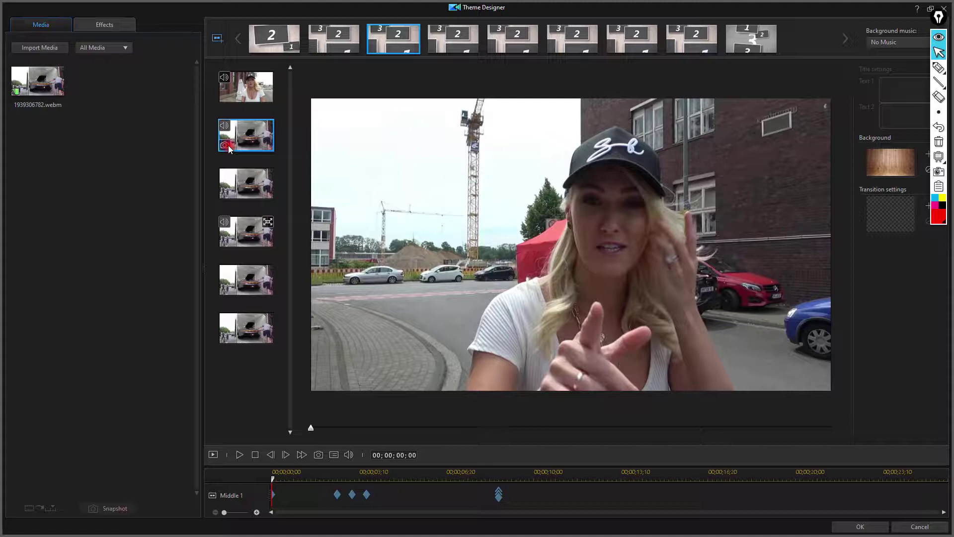
{"action": "left_click", "coordinate": [228, 145]}
{"action": "left_click", "coordinate": [461, 390]}
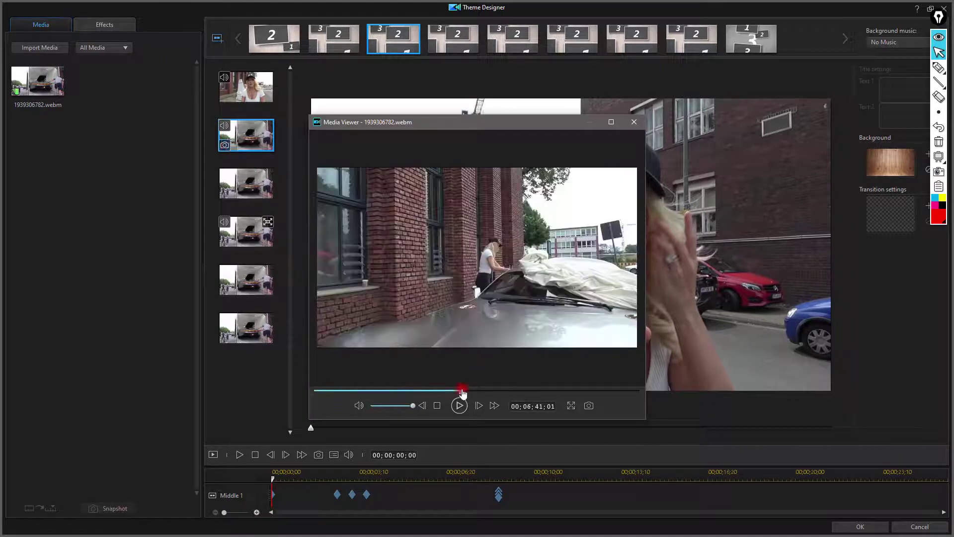
{"action": "left_click", "coordinate": [589, 404]}
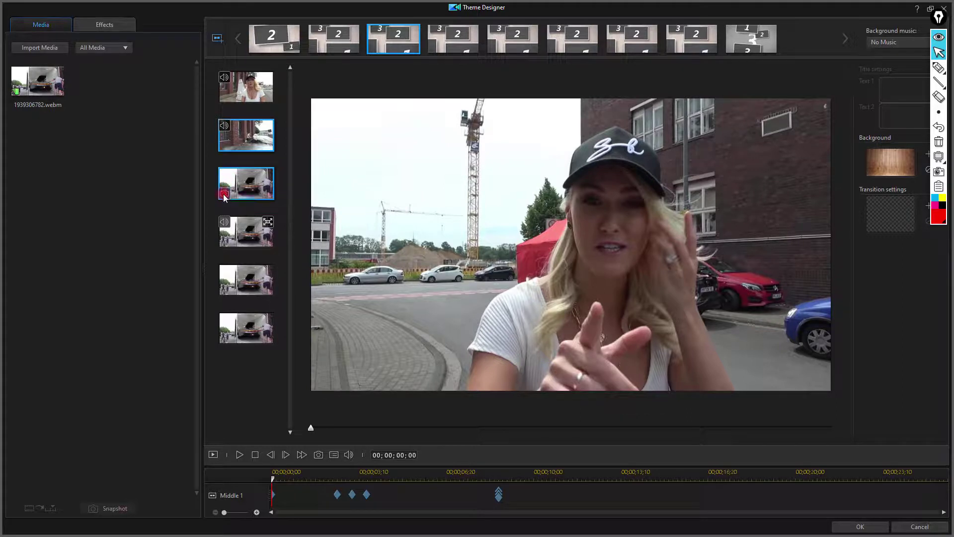
Fill the third template's third media slot with a snapshot of the car's interior vents at 00;11;47;14
{"action": "double_click", "coordinate": [449, 323]}
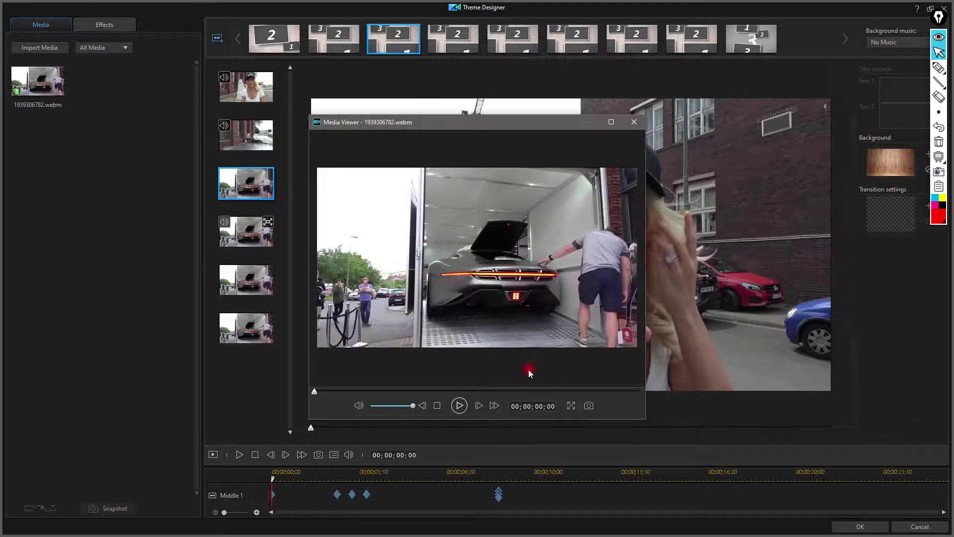
{"action": "left_click", "coordinate": [533, 390]}
{"action": "left_click", "coordinate": [558, 391]}
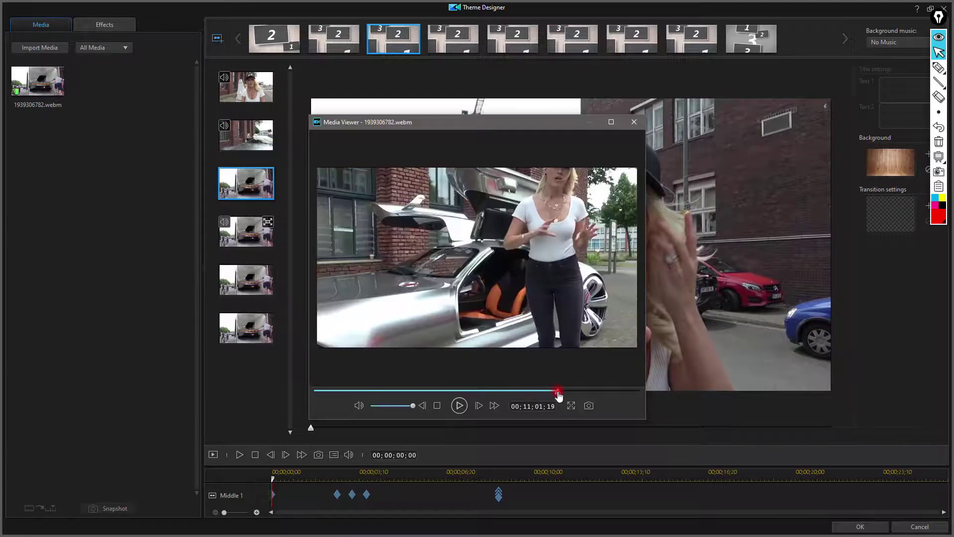
{"action": "left_click_drag", "start_coordinate": [558, 392], "coordinate": [575, 392]}
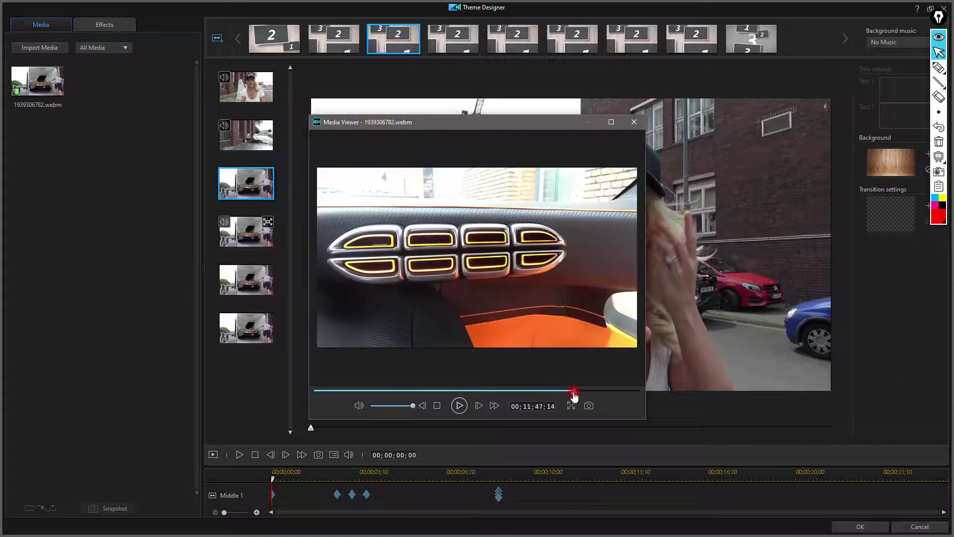
{"action": "left_click", "coordinate": [589, 405]}
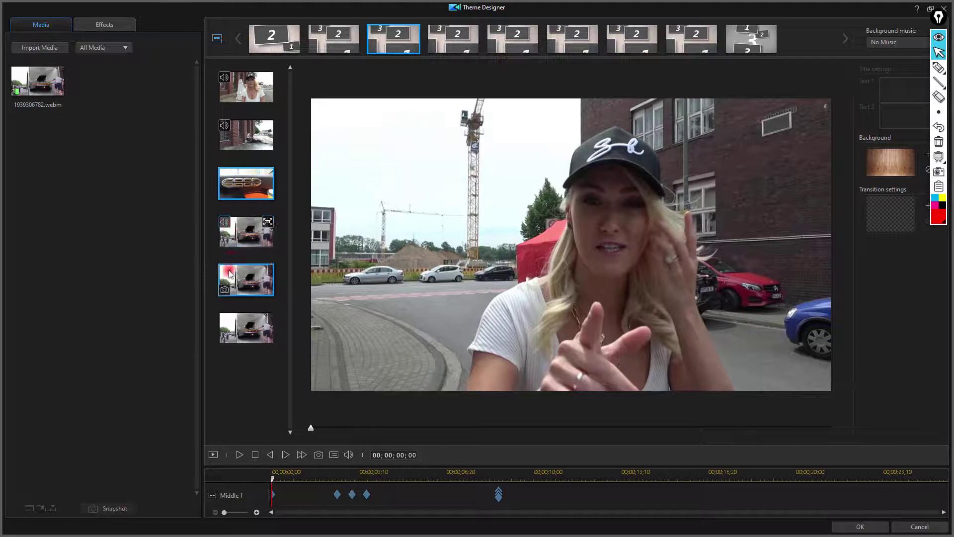
Fill the third template's fifth media slot with a snapshot of the woman beside the open car at 00;10;17;01
{"action": "left_click", "coordinate": [230, 292]}
{"action": "left_click", "coordinate": [391, 308]}
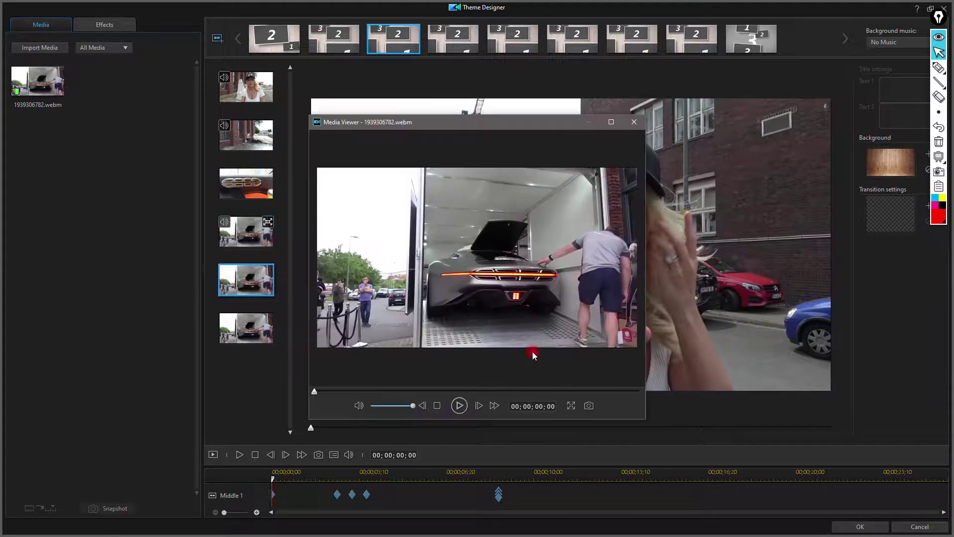
{"action": "left_click", "coordinate": [518, 390]}
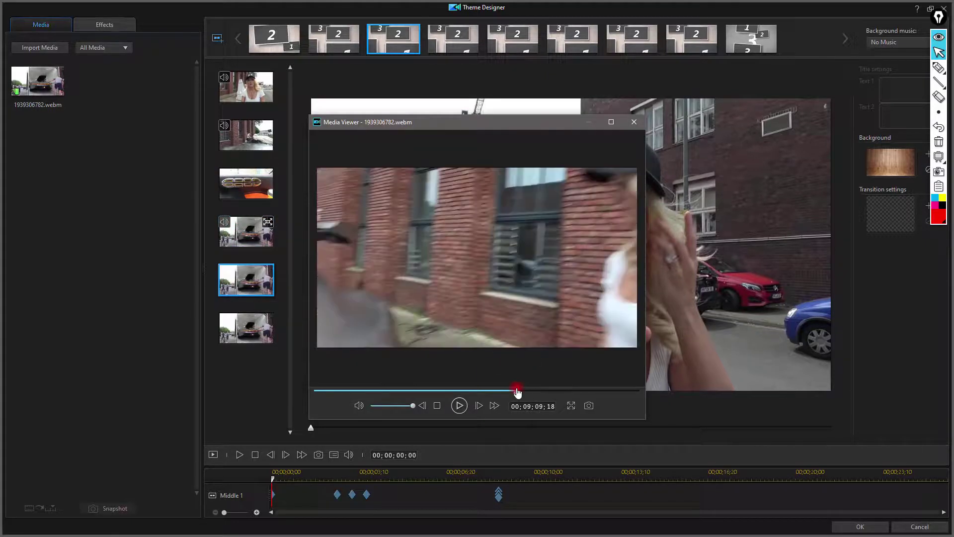
{"action": "left_click", "coordinate": [541, 389]}
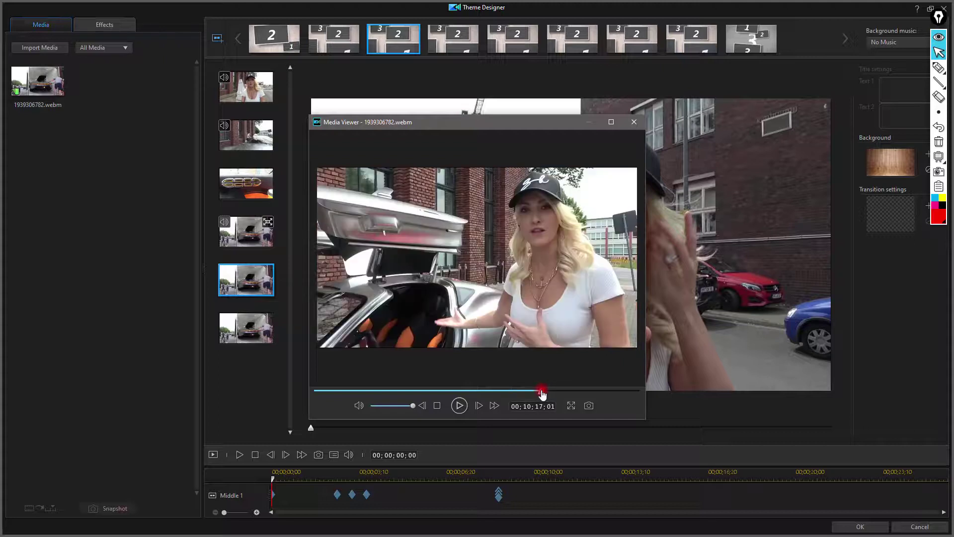
{"action": "left_click", "coordinate": [589, 406]}
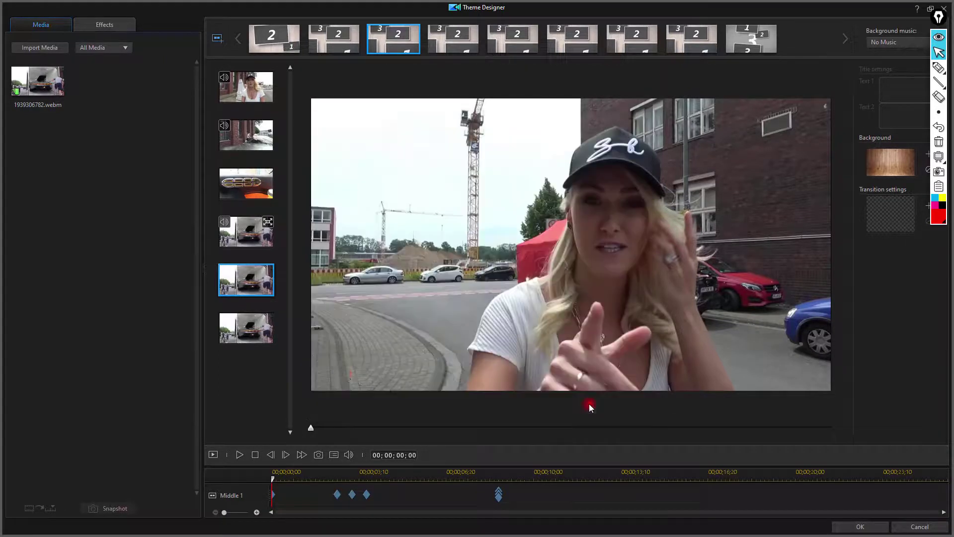
Fill the third template's sixth media slot with a snapshot of the woman seated in the car at 00;12;26;20
{"action": "left_click", "coordinate": [228, 340]}
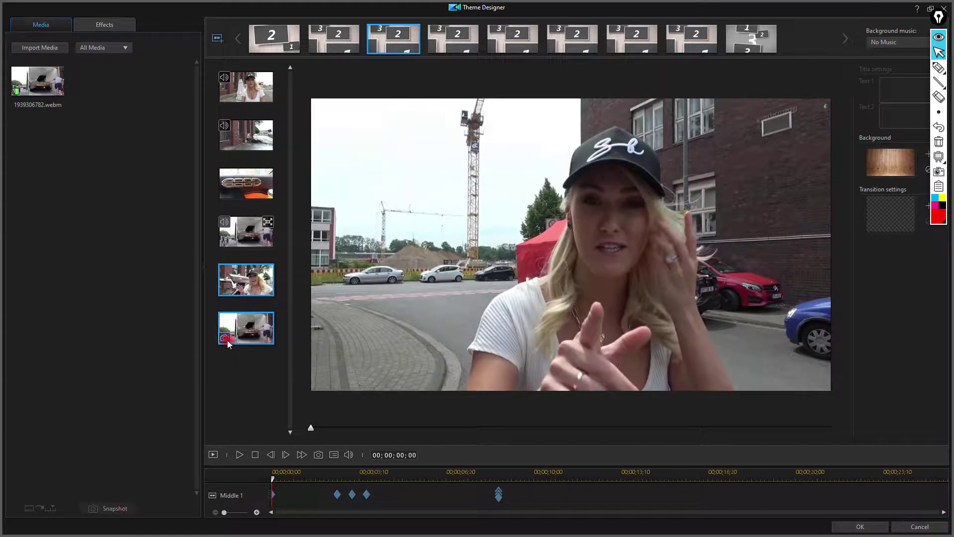
{"action": "left_click", "coordinate": [602, 391]}
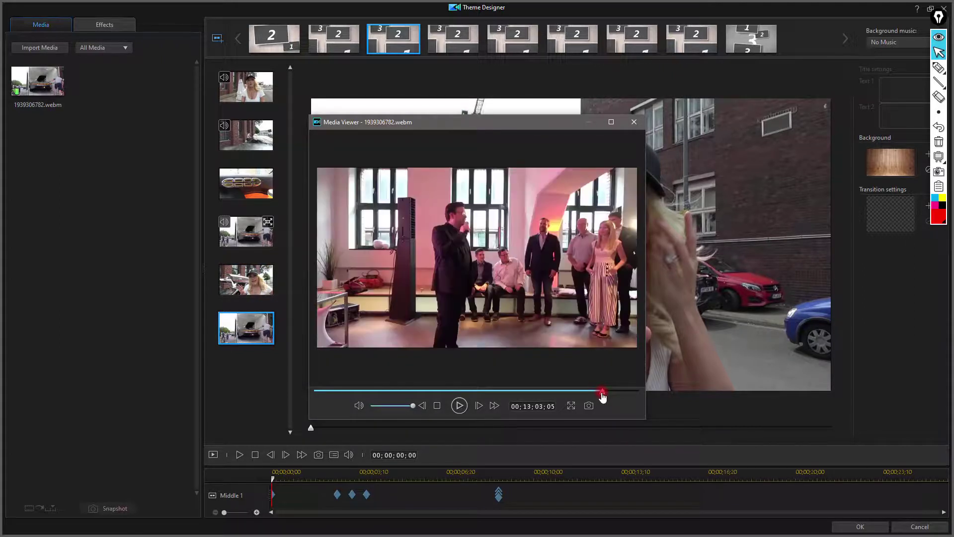
{"action": "left_click", "coordinate": [590, 392]}
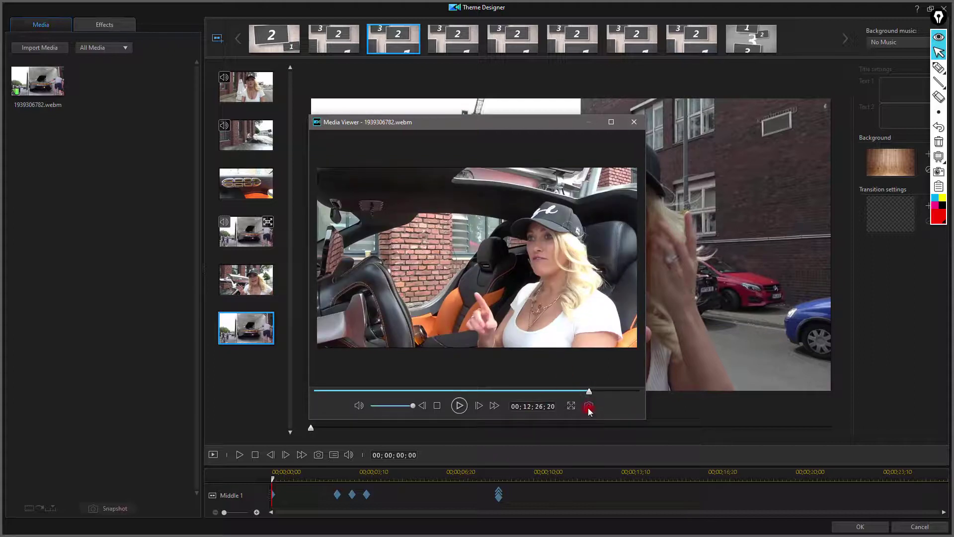
{"action": "left_click", "coordinate": [588, 407]}
Look through the first six templates to compare which media slots are already customized
{"action": "left_click", "coordinate": [274, 38]}
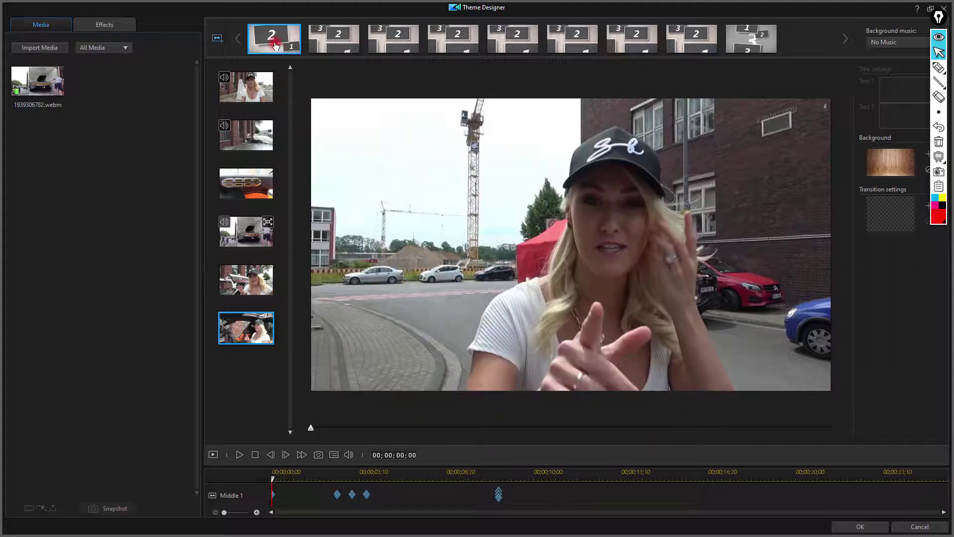
{"action": "left_click", "coordinate": [332, 38]}
{"action": "left_click", "coordinate": [396, 51]}
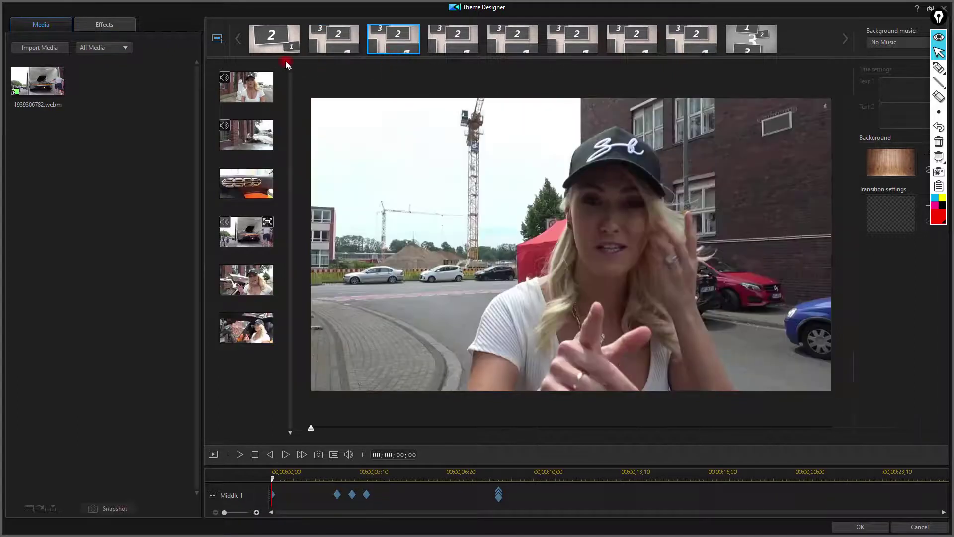
{"action": "left_click", "coordinate": [450, 48]}
{"action": "left_click", "coordinate": [512, 47]}
{"action": "left_click", "coordinate": [571, 42]}
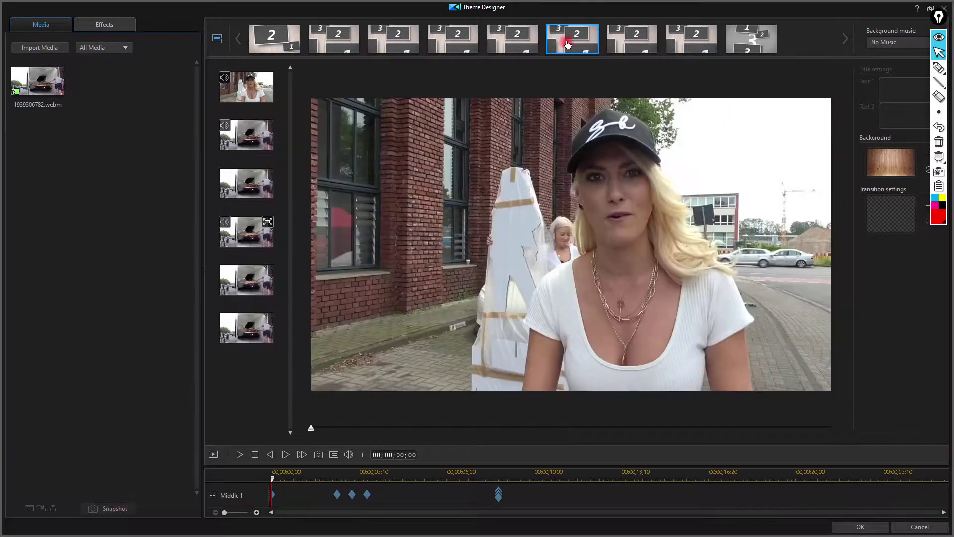
{"action": "left_click", "coordinate": [452, 42]}
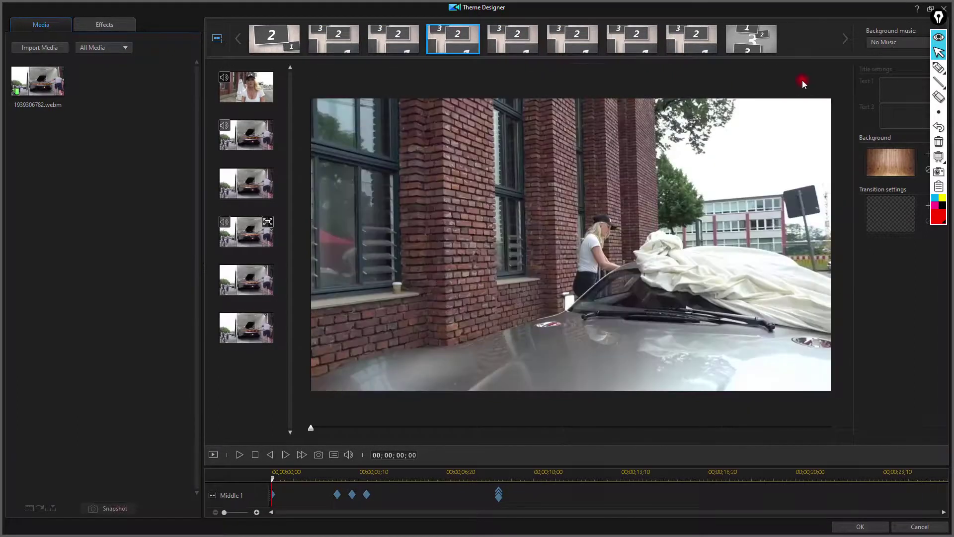
Preview the whole movie from the opening template and pause it within the third template
{"action": "left_click", "coordinate": [274, 39]}
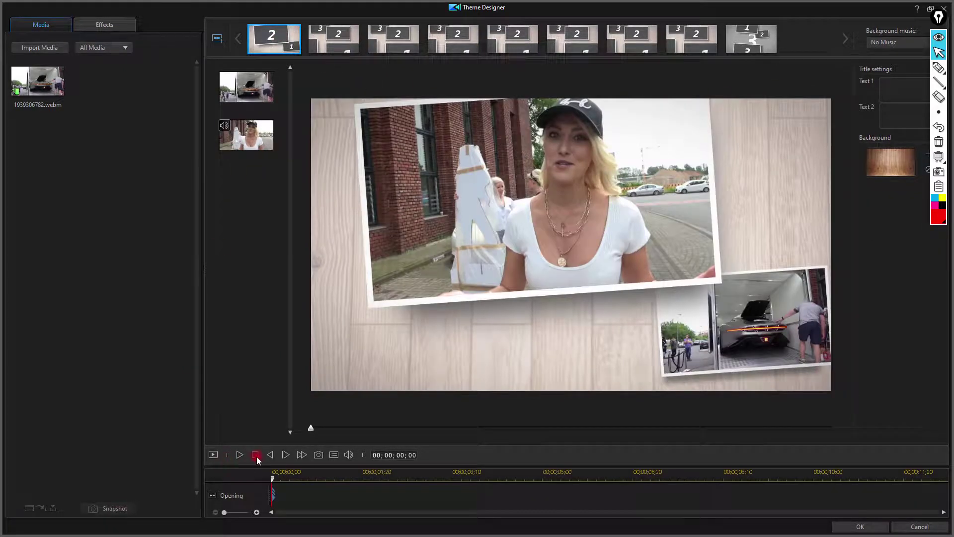
{"action": "left_click", "coordinate": [215, 455]}
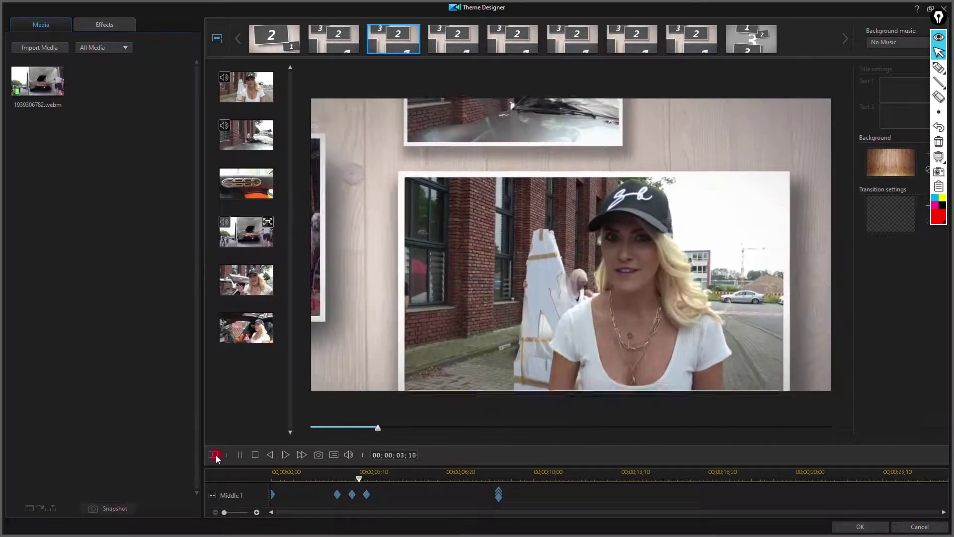
{"action": "left_click", "coordinate": [215, 455]}
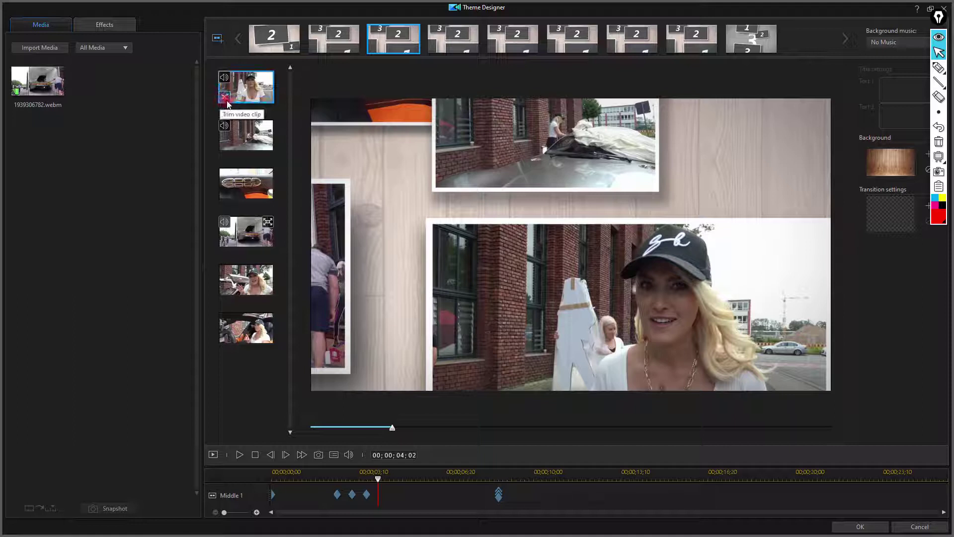
Open the third template's first video clip for trimming, circle its trim range in red with the annotation pen, and clear the marking
{"action": "left_click", "coordinate": [224, 96]}
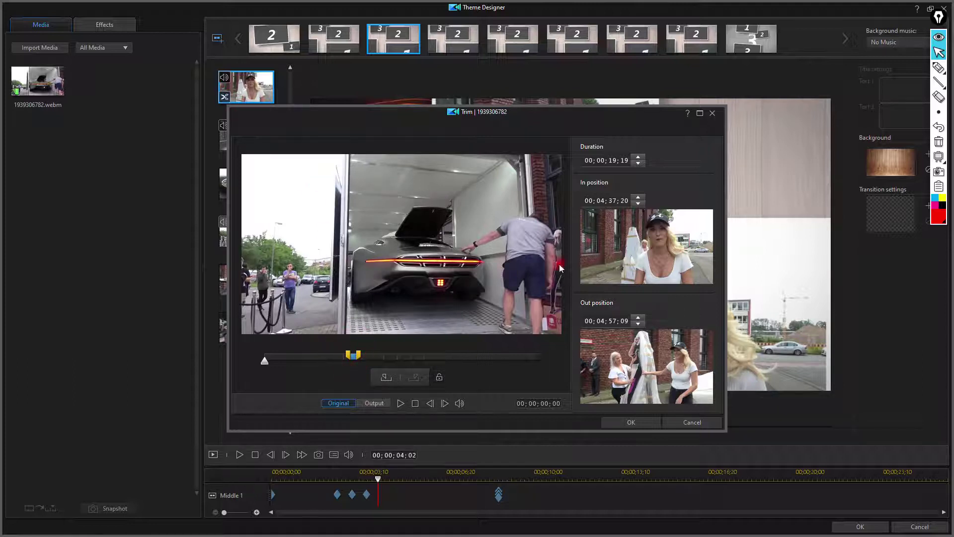
{"action": "left_click", "coordinate": [939, 68]}
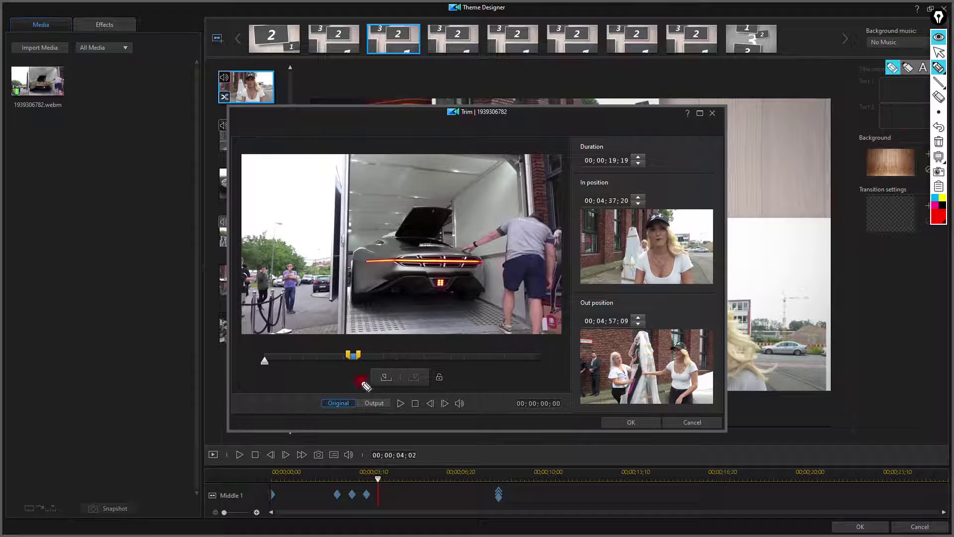
{"action": "left_click_drag", "start_coordinate": [367, 369], "coordinate": [350, 374]}
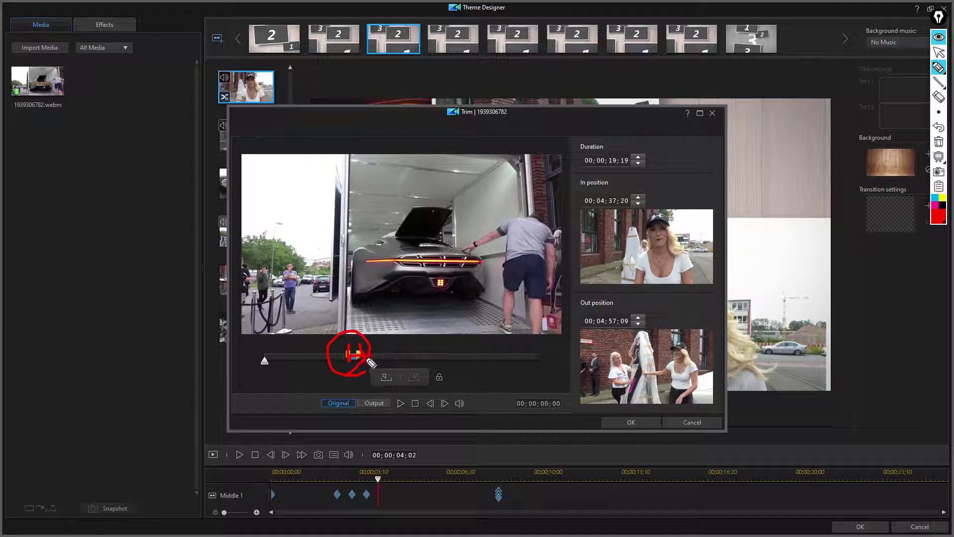
{"action": "left_click", "coordinate": [940, 142]}
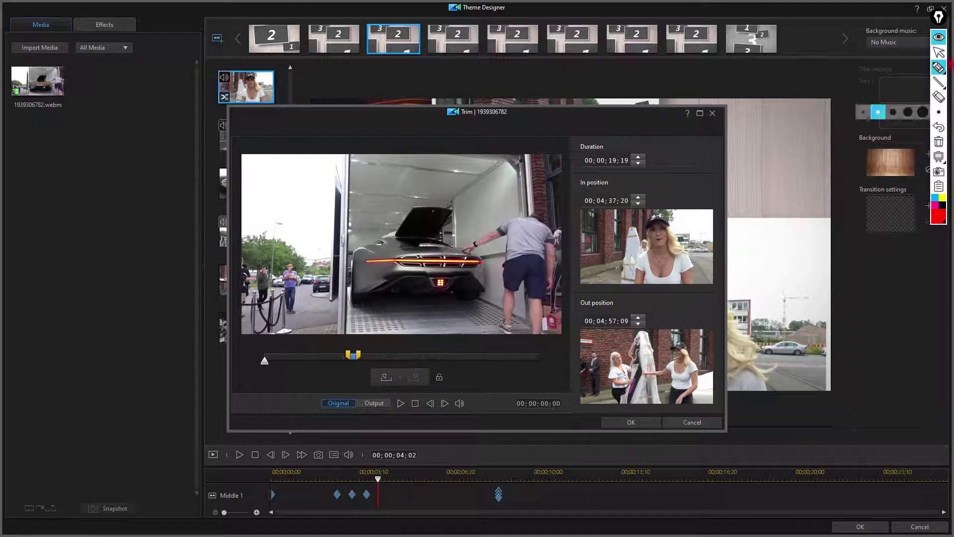
{"action": "left_click", "coordinate": [939, 52]}
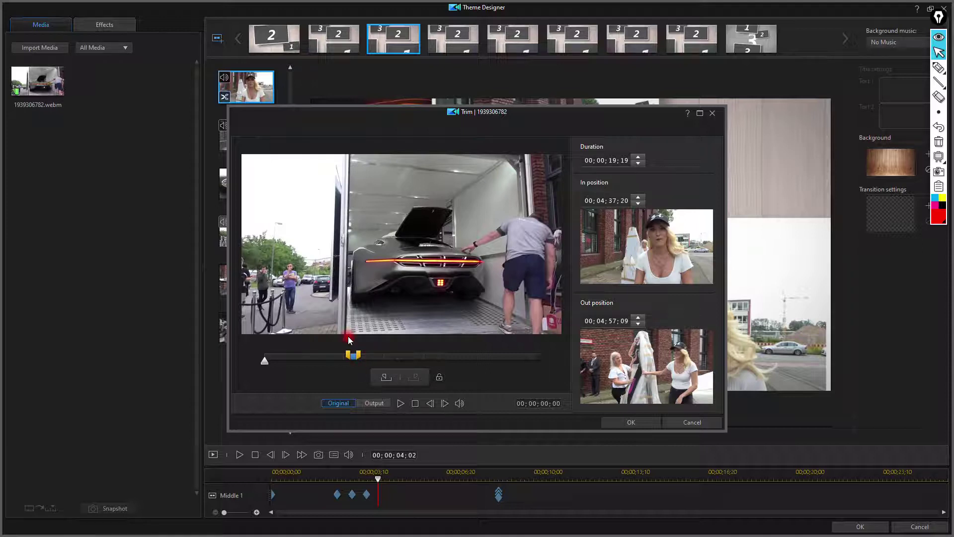
Lock the clip's trim duration and move the range to an in position of 00;05;52;10, applying the trim
{"action": "left_click", "coordinate": [438, 378]}
{"action": "left_click_drag", "start_coordinate": [353, 355], "coordinate": [383, 359]}
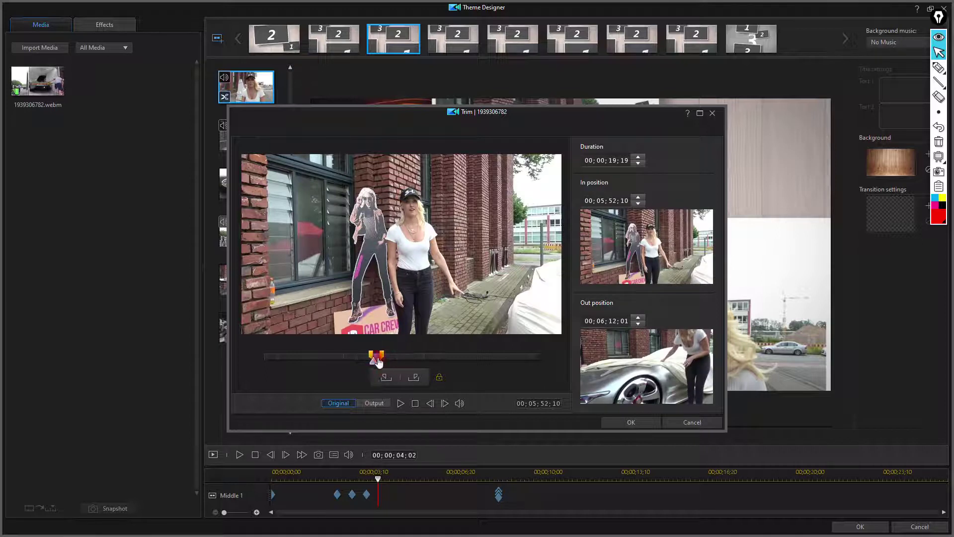
{"action": "left_click", "coordinate": [630, 422]}
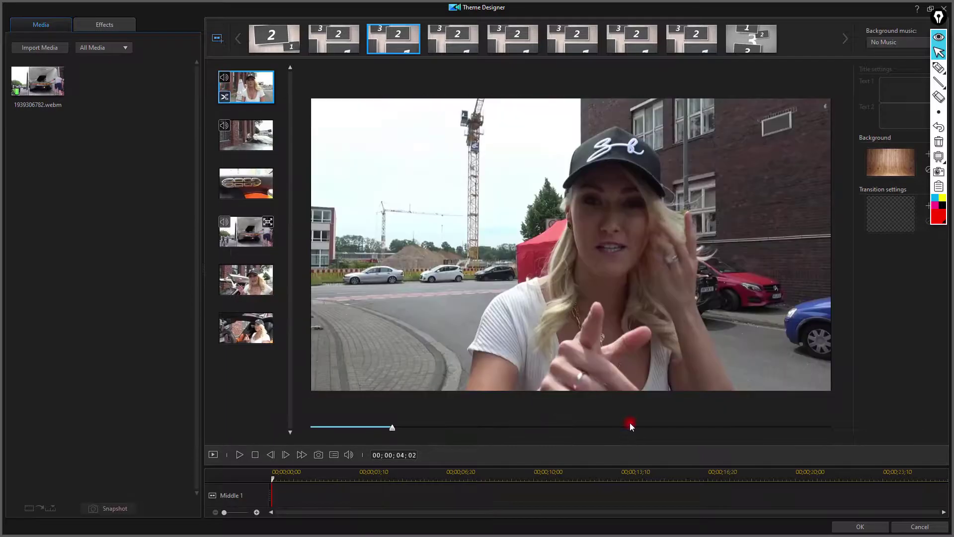
Preview the second template's sequence, pausing and resuming it partway
{"action": "left_click", "coordinate": [331, 38]}
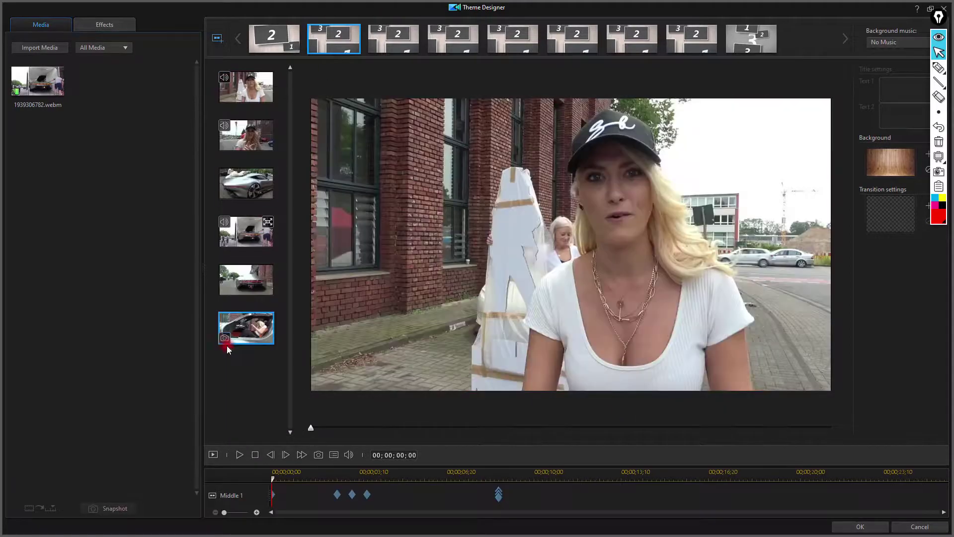
{"action": "left_click", "coordinate": [240, 454]}
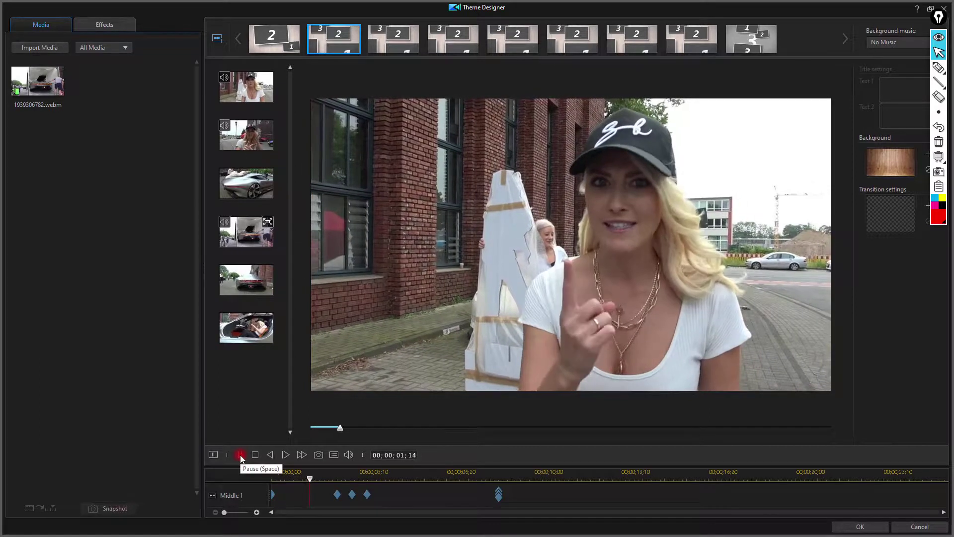
{"action": "left_click", "coordinate": [240, 455]}
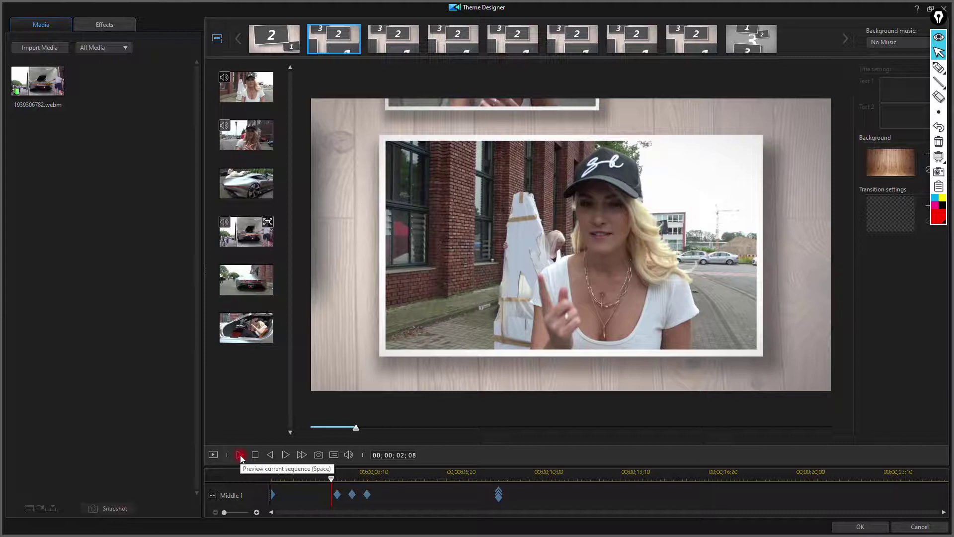
{"action": "left_click", "coordinate": [240, 454]}
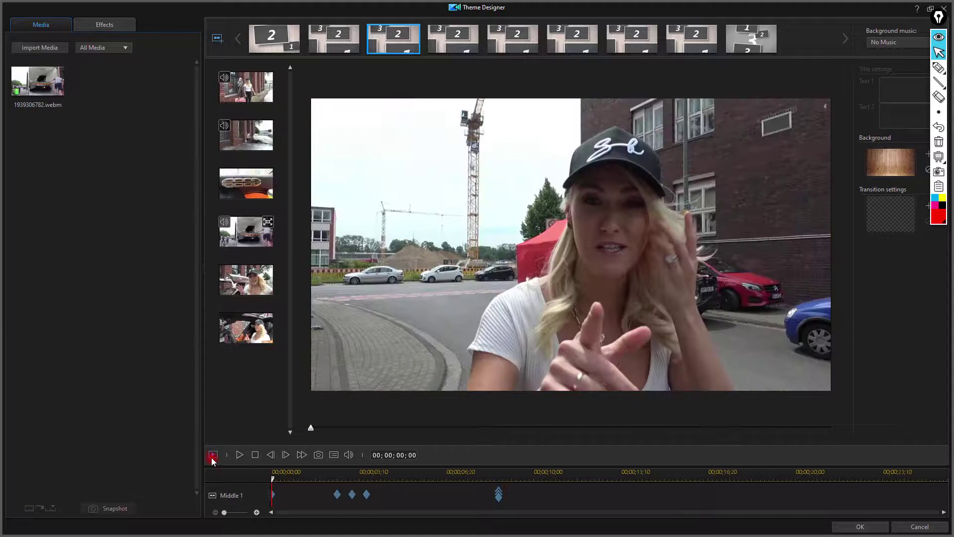
Preview the movie from the third template to check the trimmed clip, and select the fourth template
{"action": "left_click", "coordinate": [212, 455]}
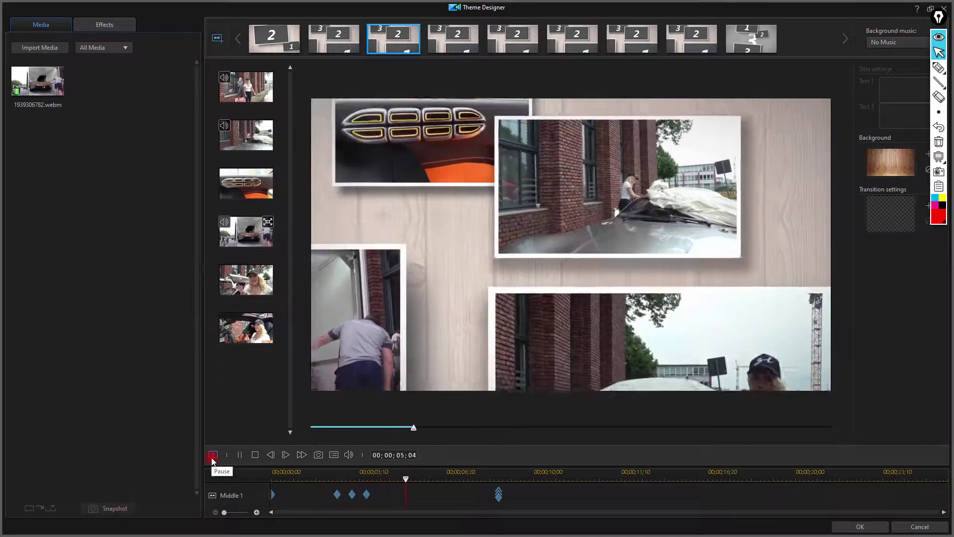
{"action": "left_click", "coordinate": [212, 456]}
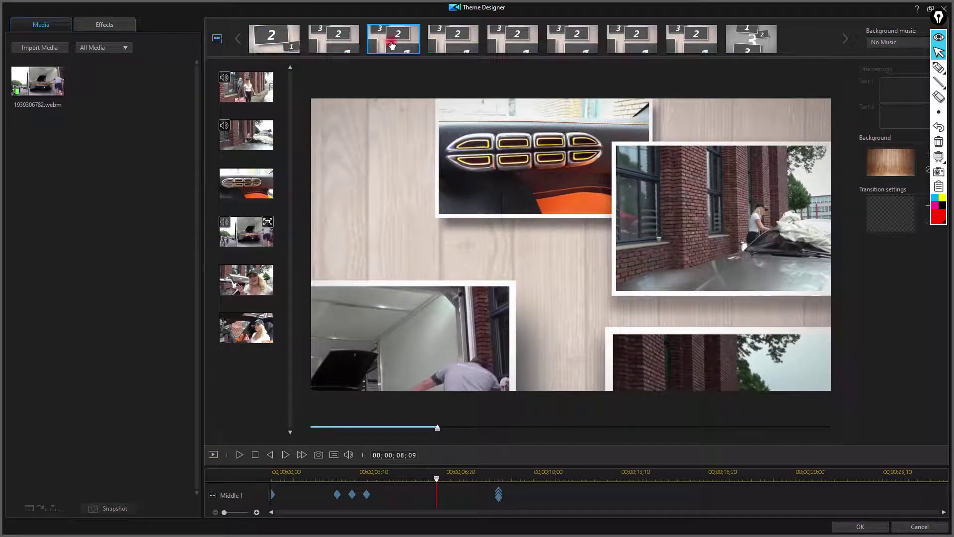
{"action": "left_click", "coordinate": [454, 42]}
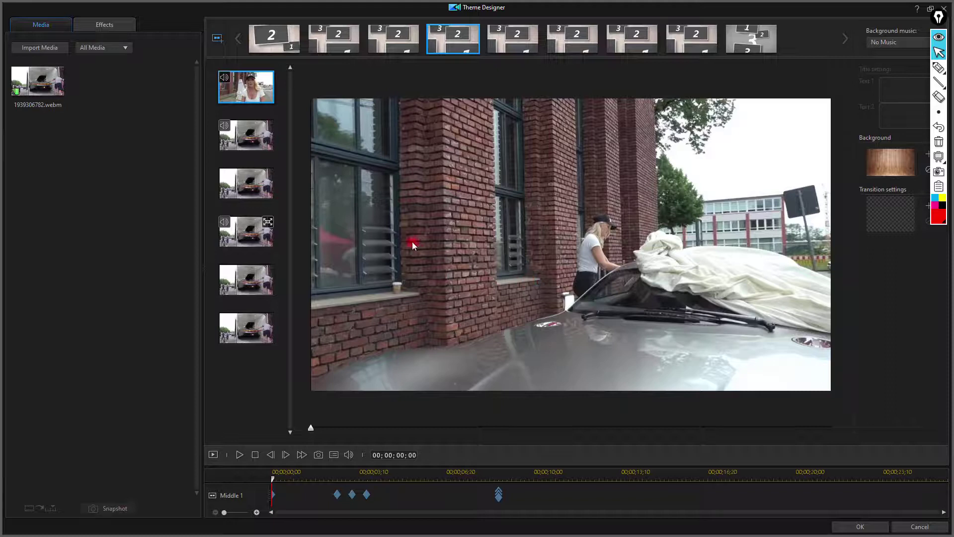
Preview the fourth template's opening and move its first clip's trim range to an in position of 00;08;37;10, applying the trim
{"action": "left_click", "coordinate": [238, 457]}
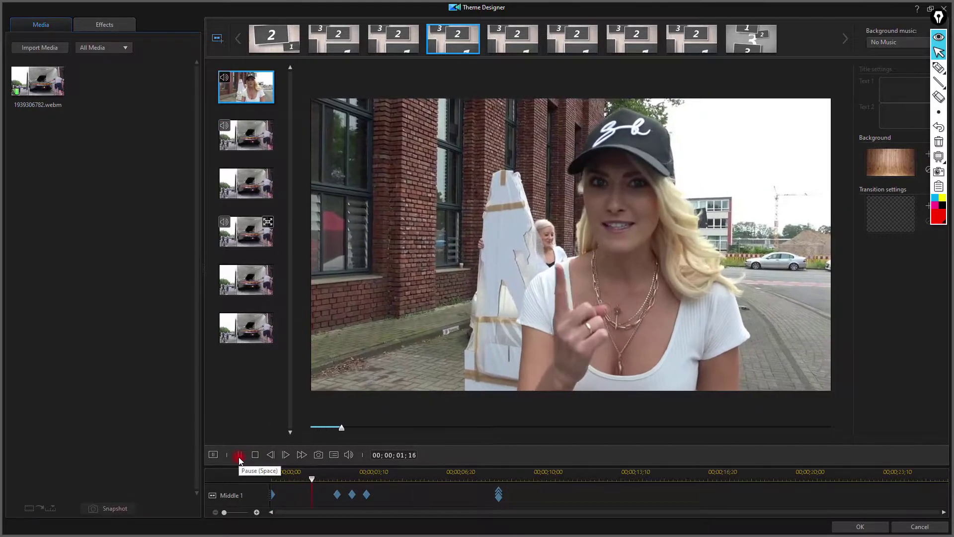
{"action": "left_click", "coordinate": [239, 456]}
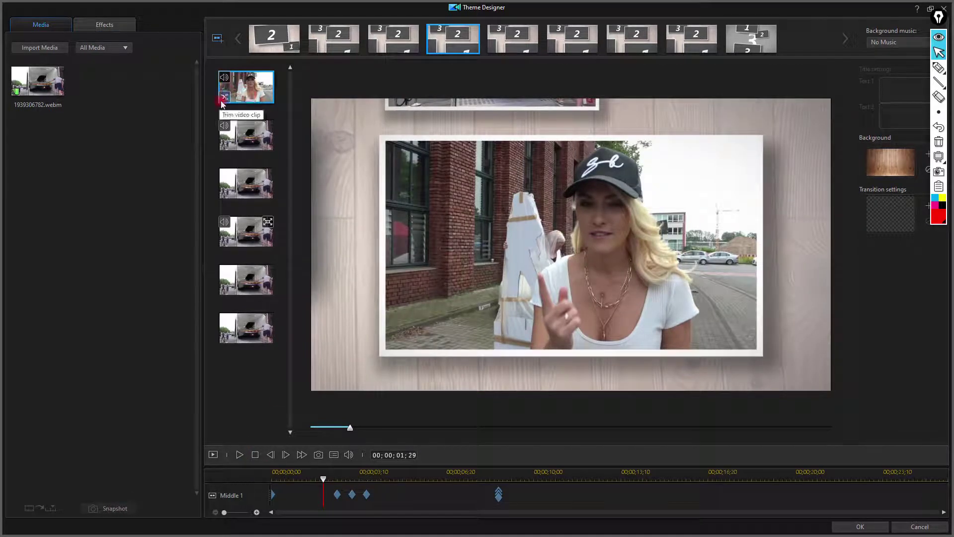
{"action": "left_click", "coordinate": [226, 100]}
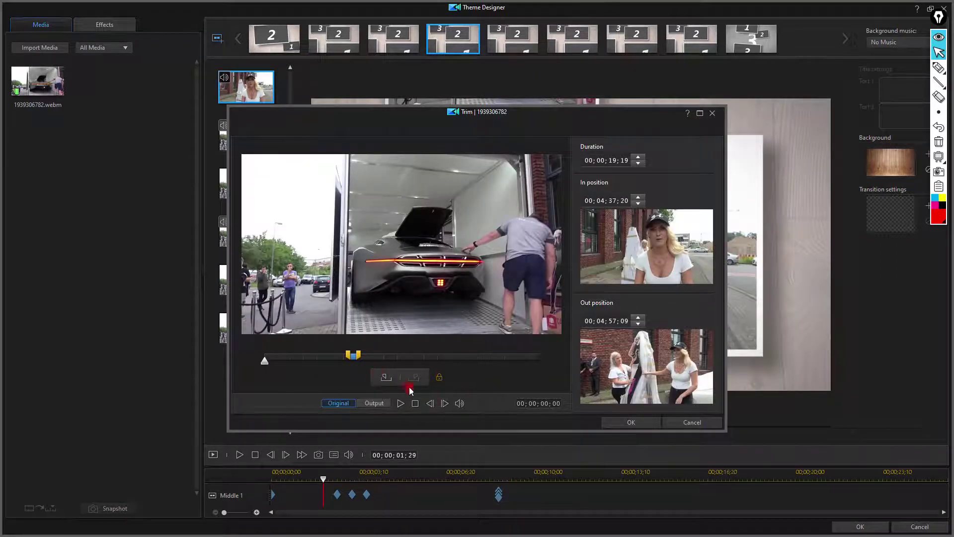
{"action": "mouse_move", "coordinate": [359, 364]}
{"action": "left_mouse_down"}
{"action": "mouse_move", "coordinate": [317, 364]}
{"action": "mouse_move", "coordinate": [428, 366]}
{"action": "left_mouse_up"}
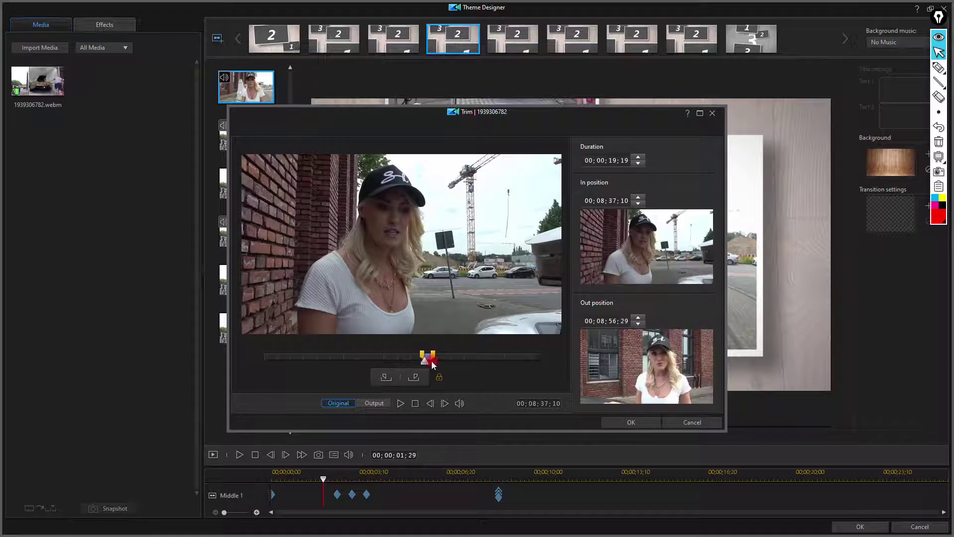
{"action": "left_click", "coordinate": [400, 403]}
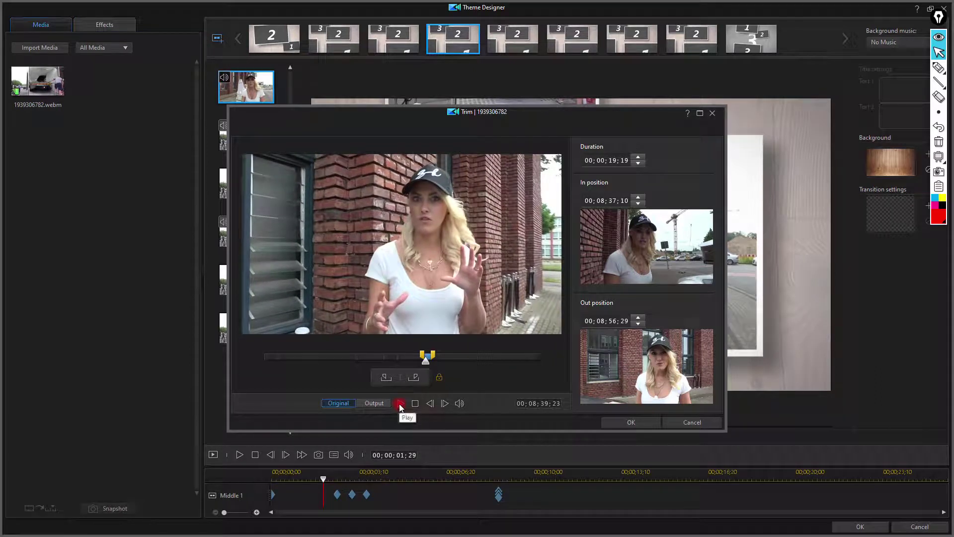
{"action": "left_click", "coordinate": [632, 422]}
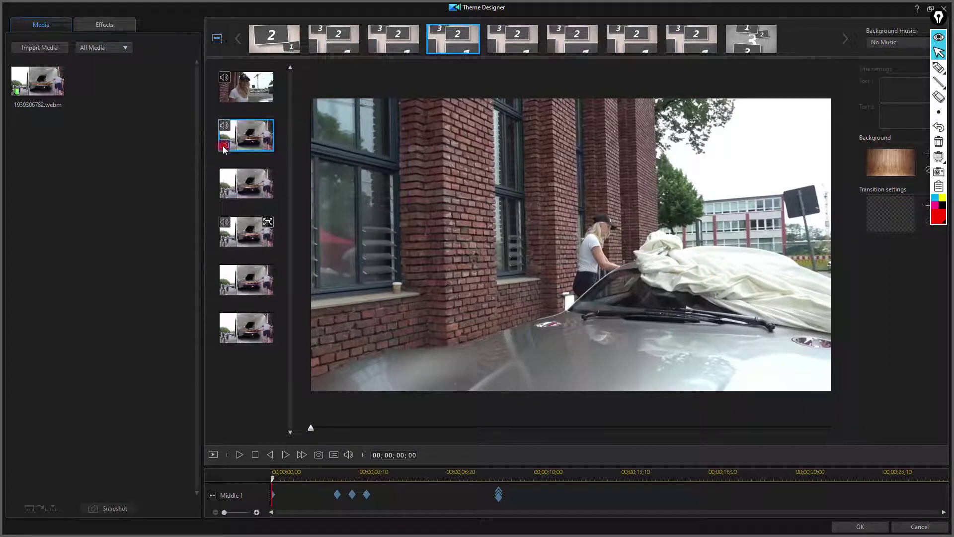
Capture the video's first frame for the fourth template's second image and the frame at 00;02;08;08 for its third image
{"action": "left_click", "coordinate": [224, 147]}
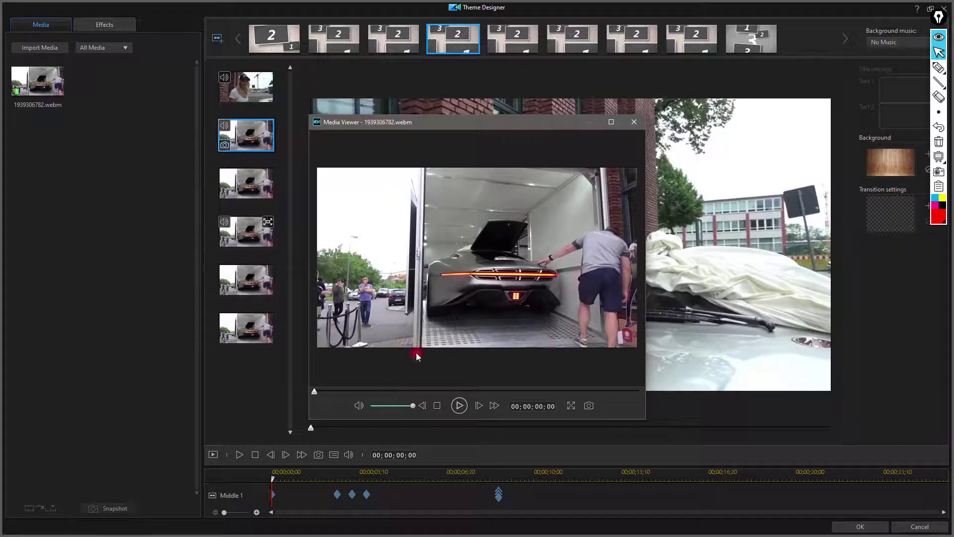
{"action": "left_click", "coordinate": [588, 405]}
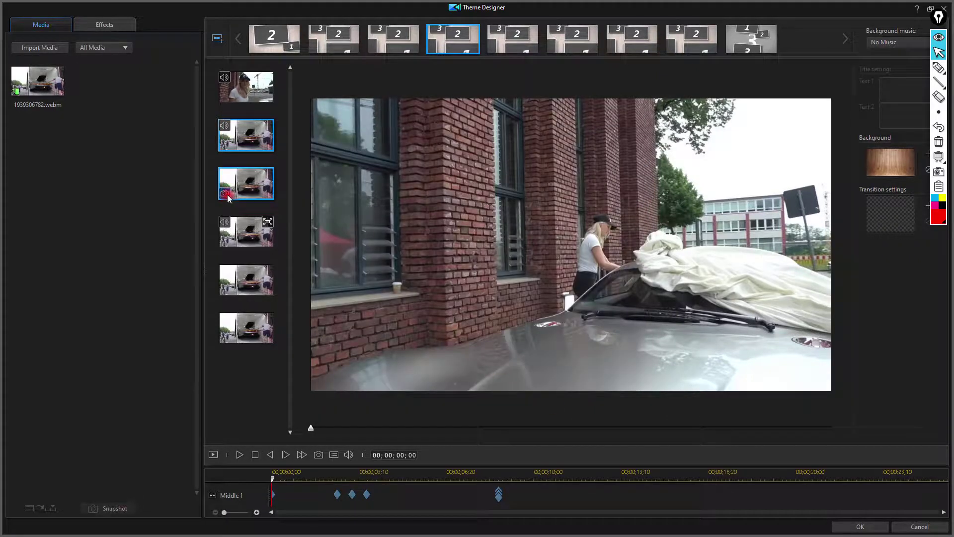
{"action": "left_click", "coordinate": [226, 193]}
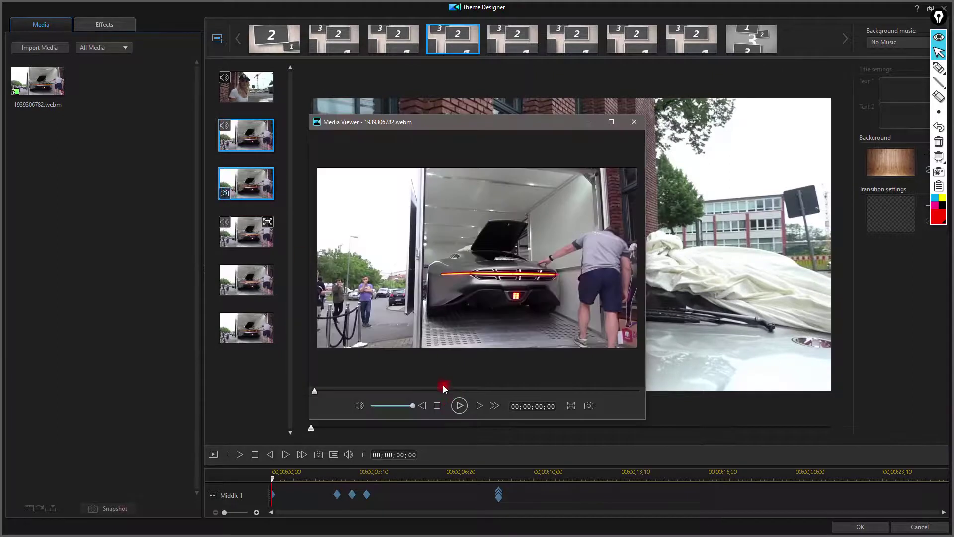
{"action": "left_click_drag", "start_coordinate": [353, 392], "coordinate": [362, 395]}
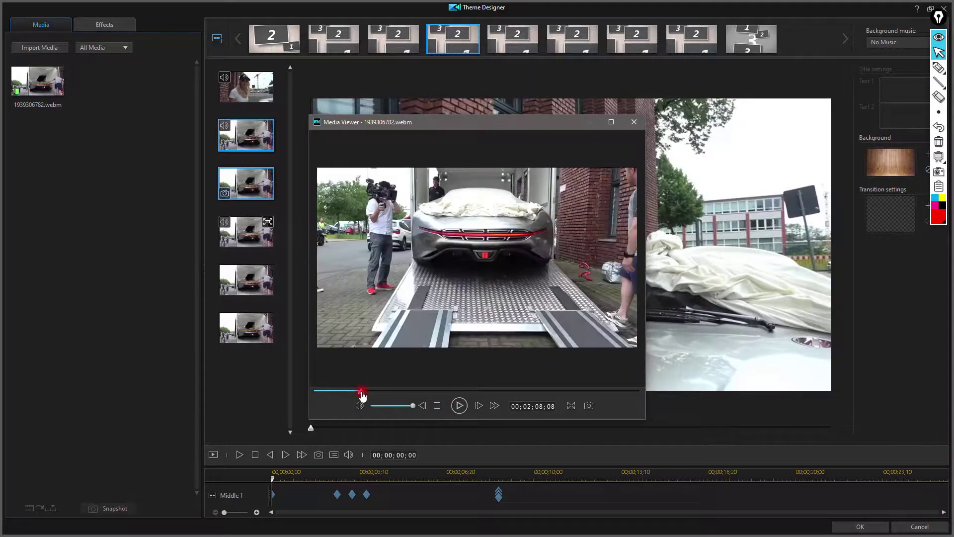
{"action": "left_click", "coordinate": [588, 407]}
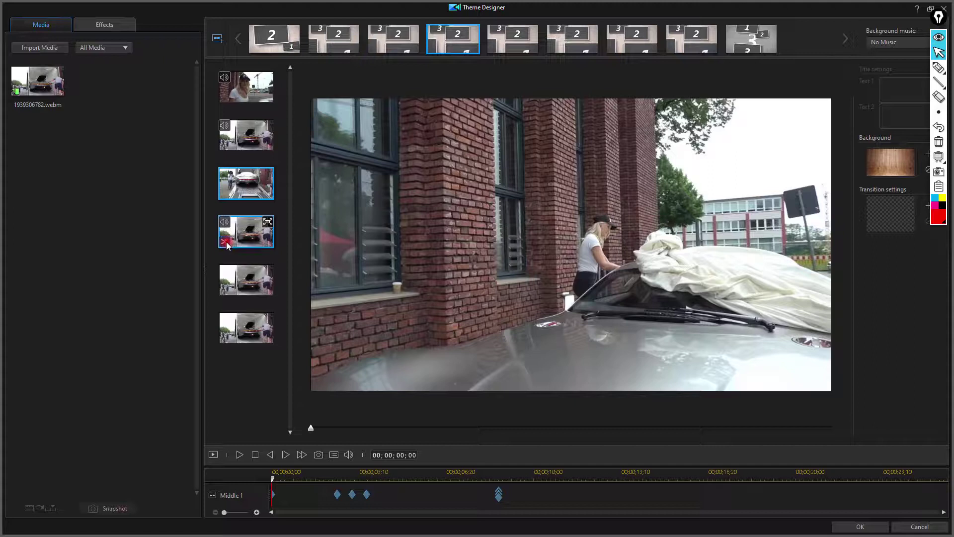
Check the fourth media clip's trim settings without changing them, and capture the frame at 00;05;47;00 for the template's fifth image
{"action": "left_click", "coordinate": [226, 241]}
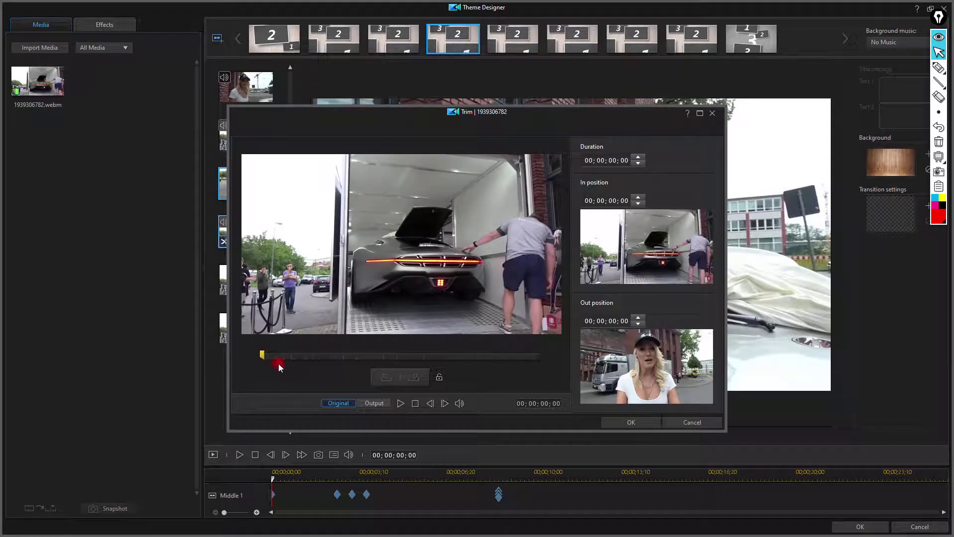
{"action": "left_click", "coordinate": [693, 421]}
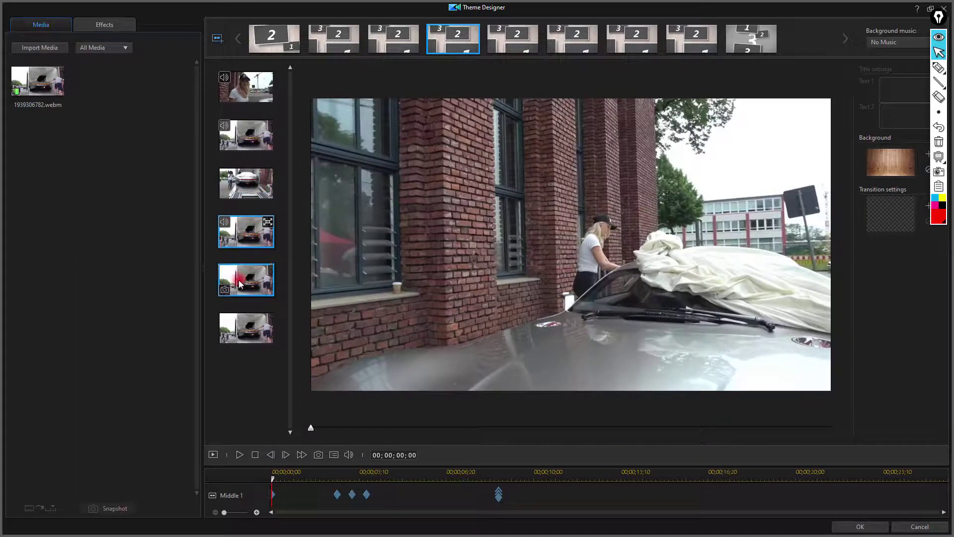
{"action": "left_click", "coordinate": [224, 291]}
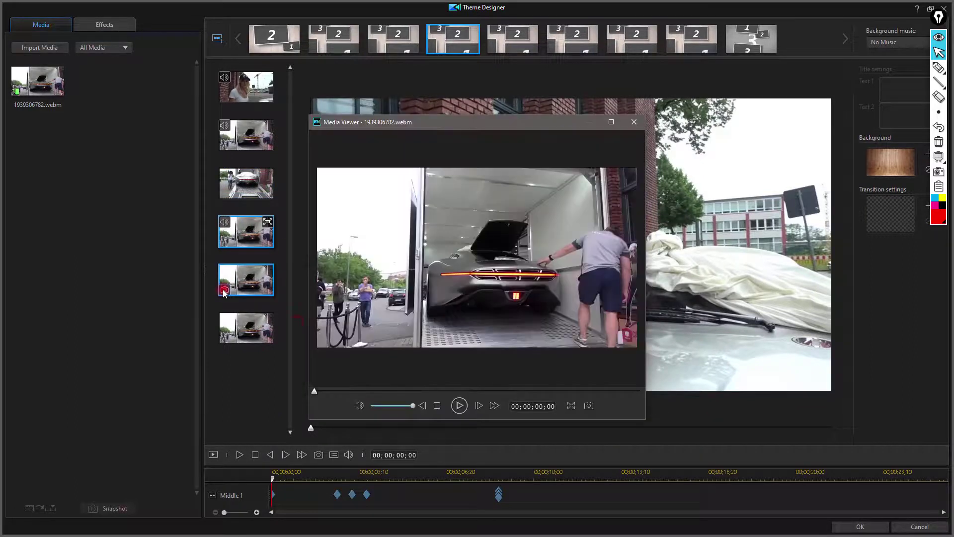
{"action": "left_click_drag", "start_coordinate": [313, 393], "coordinate": [365, 400]}
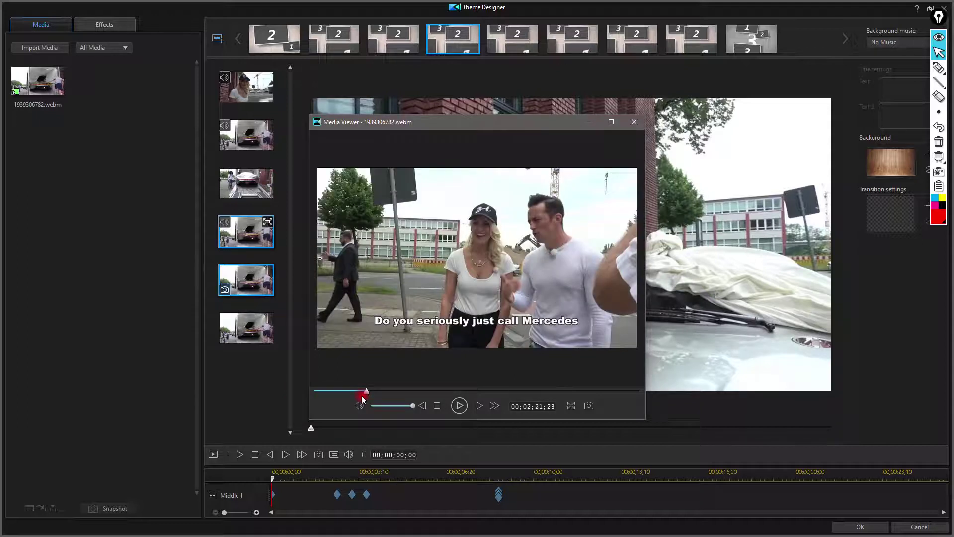
{"action": "left_click", "coordinate": [442, 391]}
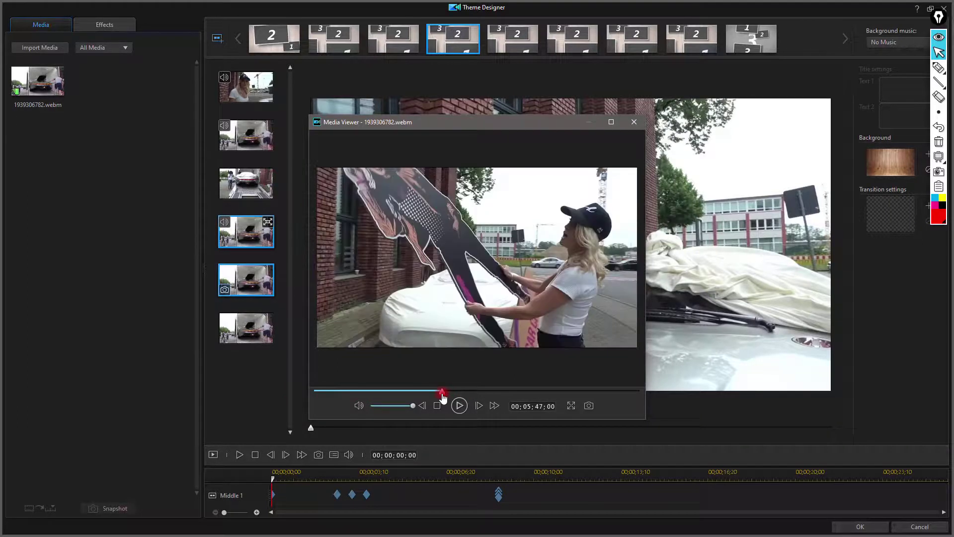
{"action": "left_click", "coordinate": [608, 415]}
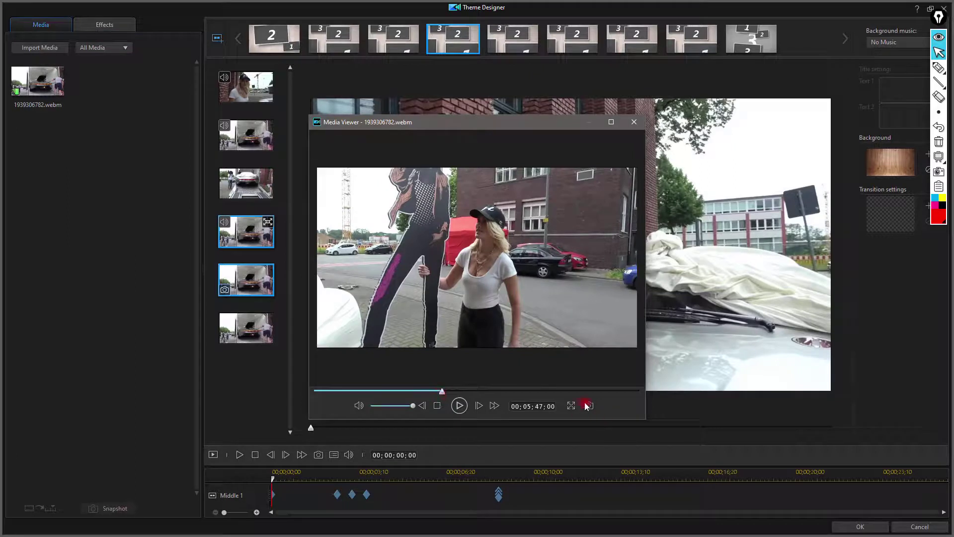
{"action": "left_click", "coordinate": [587, 405]}
Replace the fourth template's sixth image with the video frame at 00;10;29;05
{"action": "left_click", "coordinate": [261, 336]}
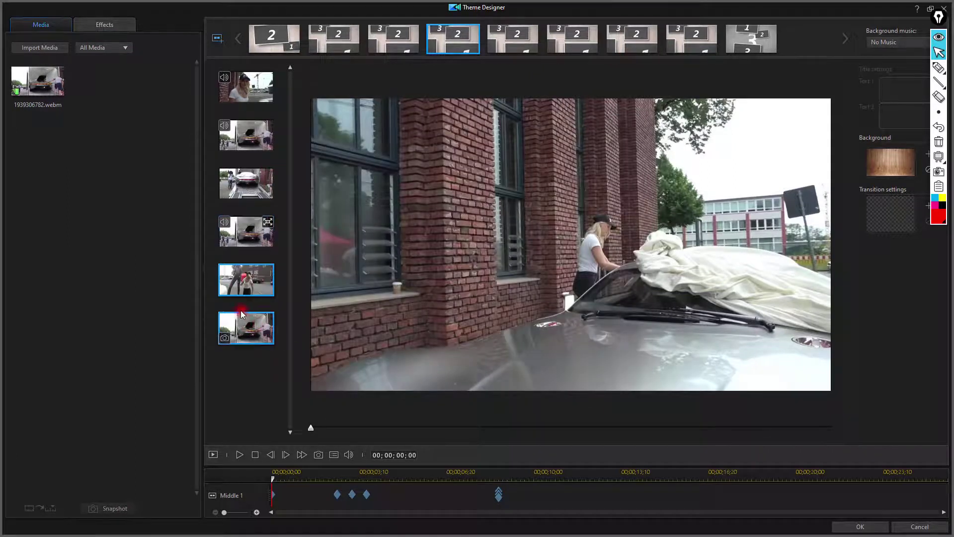
{"action": "left_click", "coordinate": [250, 340]}
{"action": "double_click", "coordinate": [544, 371]}
{"action": "left_click", "coordinate": [546, 392]}
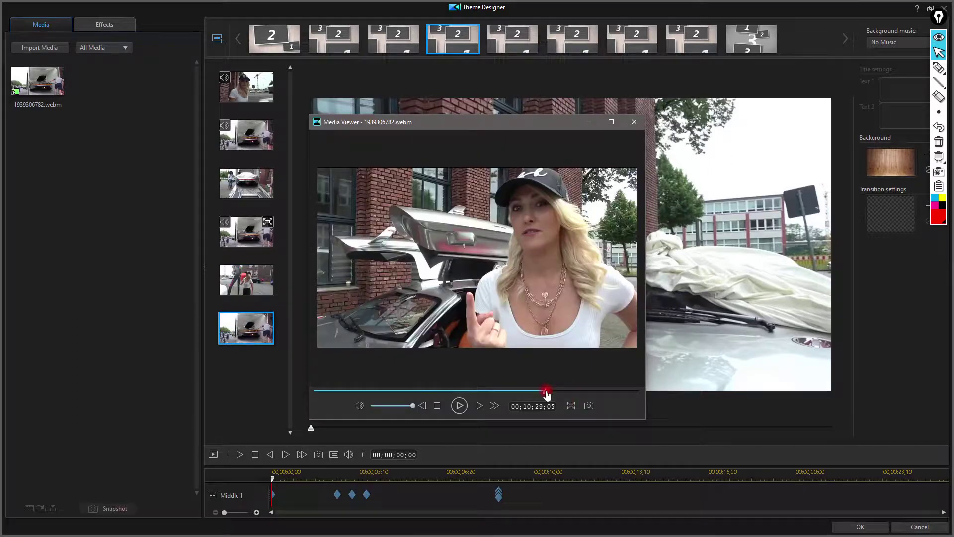
{"action": "left_click", "coordinate": [591, 411]}
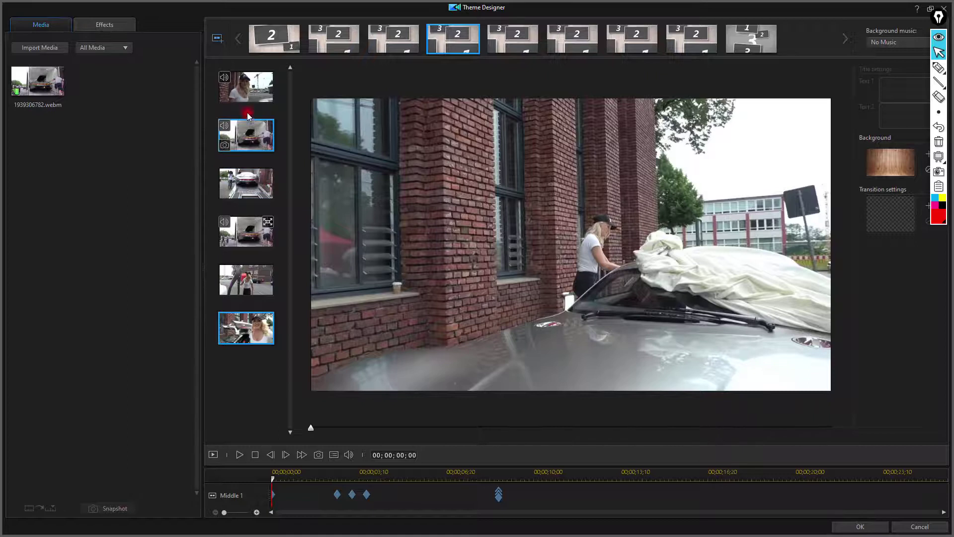
Replace the fourth template's second image with the Mercedes grille frame at 00;08;03;13
{"action": "left_click", "coordinate": [225, 145]}
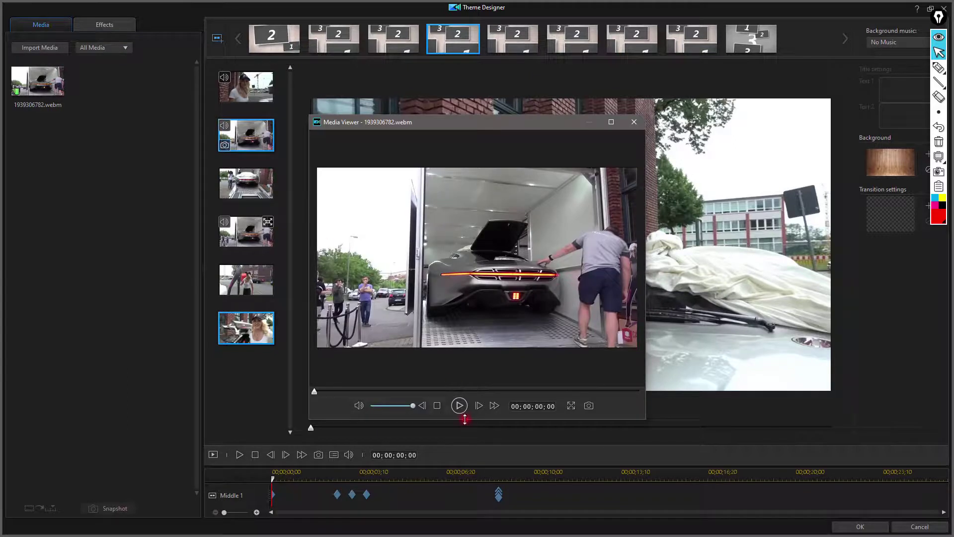
{"action": "left_click", "coordinate": [476, 391]}
{"action": "left_click_drag", "start_coordinate": [476, 394], "coordinate": [492, 394]}
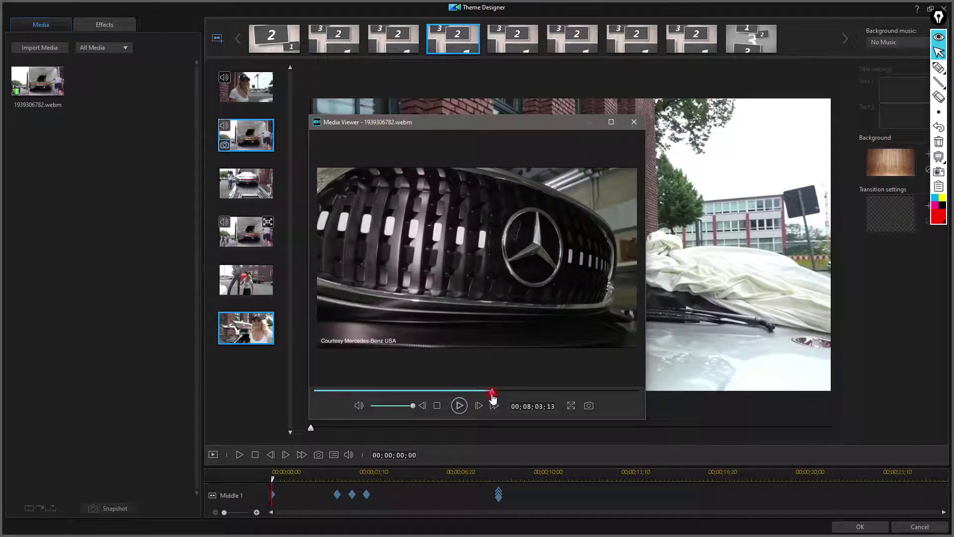
{"action": "left_click", "coordinate": [589, 406]}
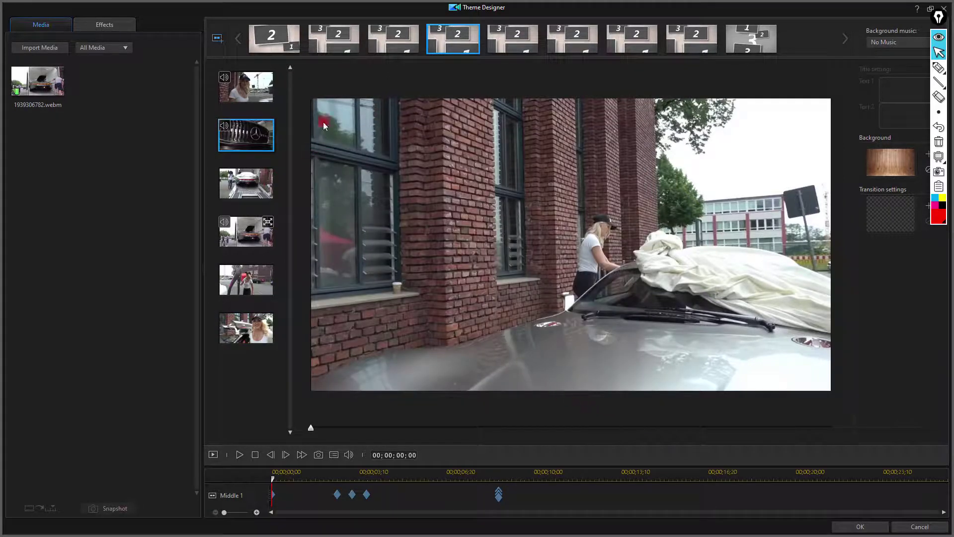
Preview the fourth template's edited sequence and apply the Theme Designer changes to the timeline
{"action": "left_click", "coordinate": [229, 84]}
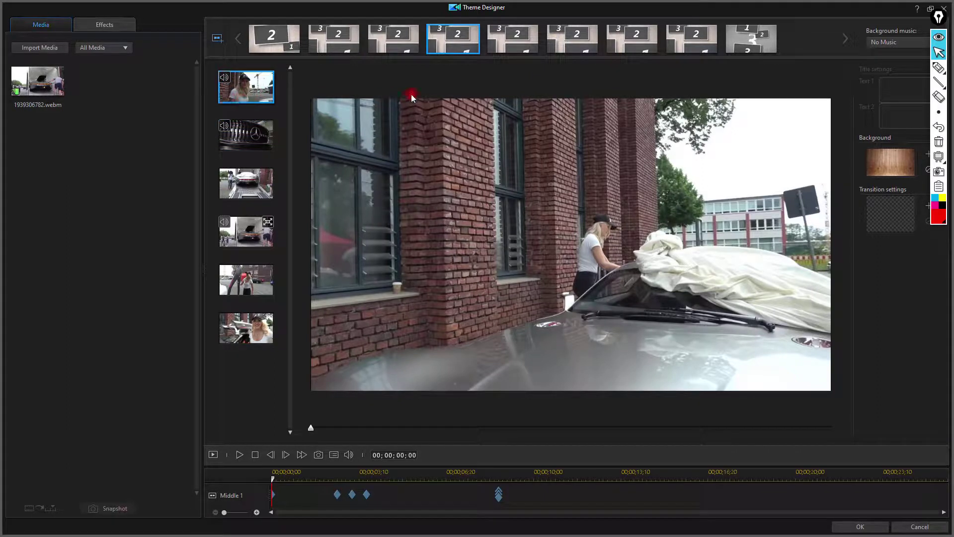
{"action": "left_click", "coordinate": [239, 455]}
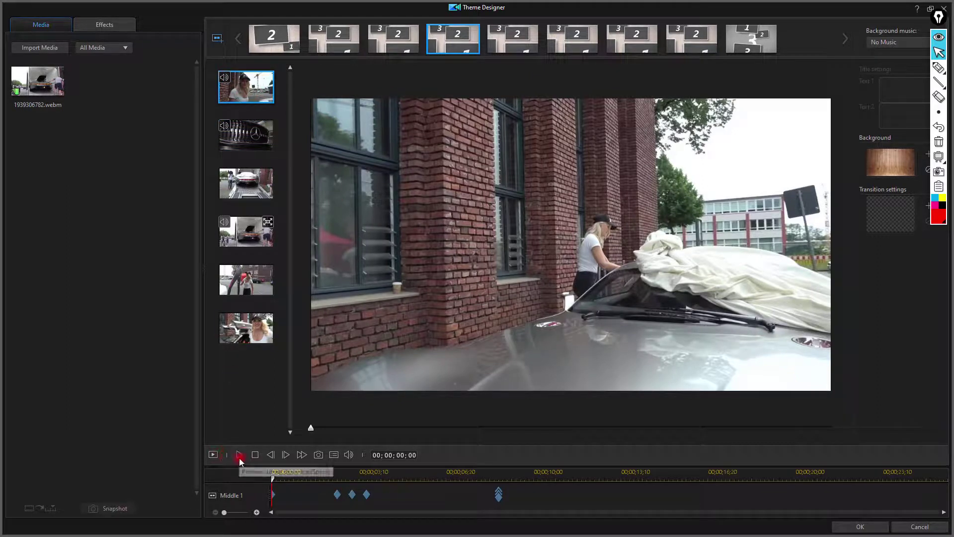
{"action": "left_click", "coordinate": [212, 454]}
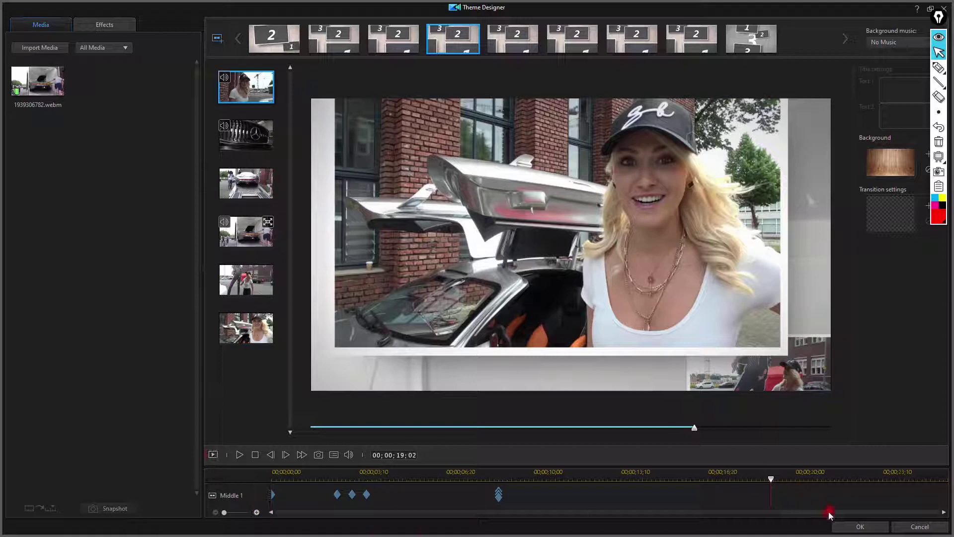
{"action": "left_click", "coordinate": [869, 528]}
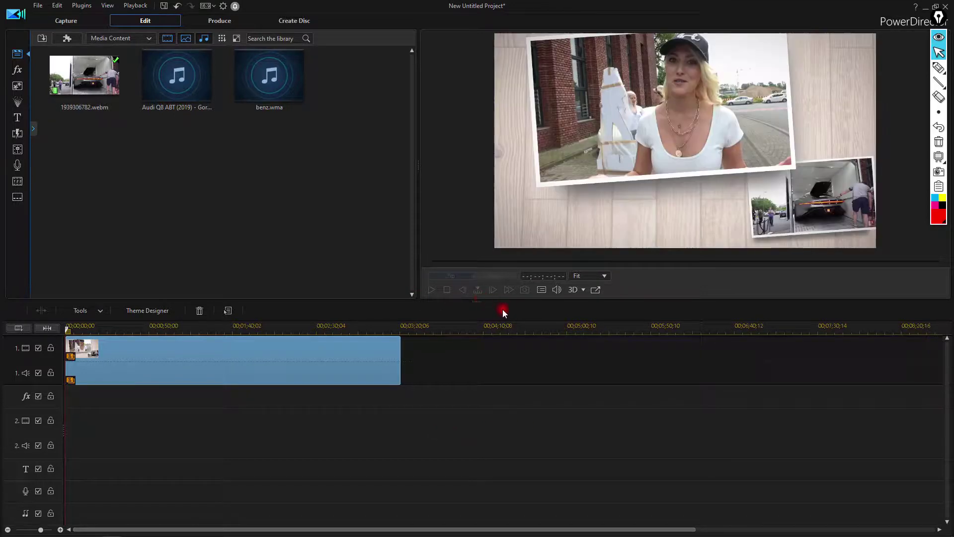
Play the start of the themed movie on the timeline, pause it, and reopen the clip in the Theme Designer
{"action": "left_click", "coordinate": [432, 290]}
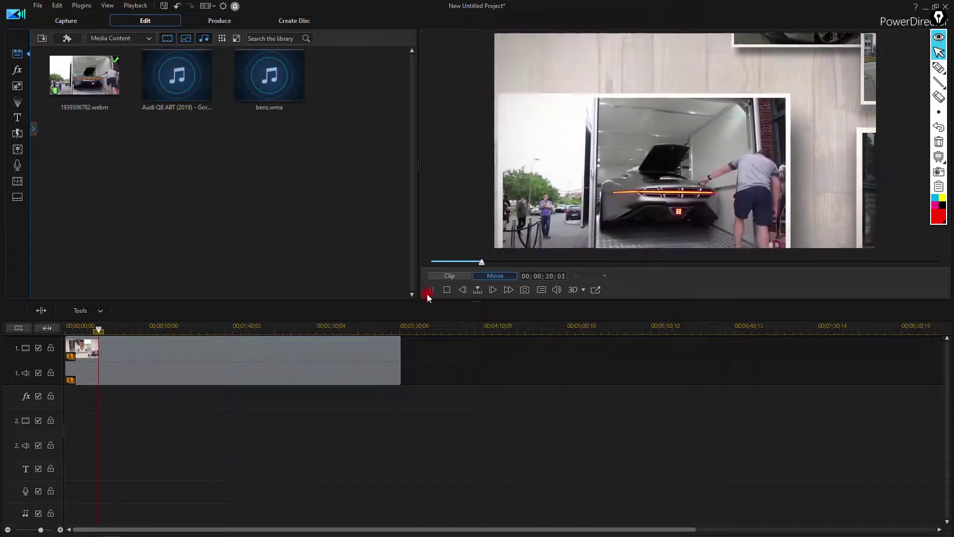
{"action": "left_click", "coordinate": [431, 291]}
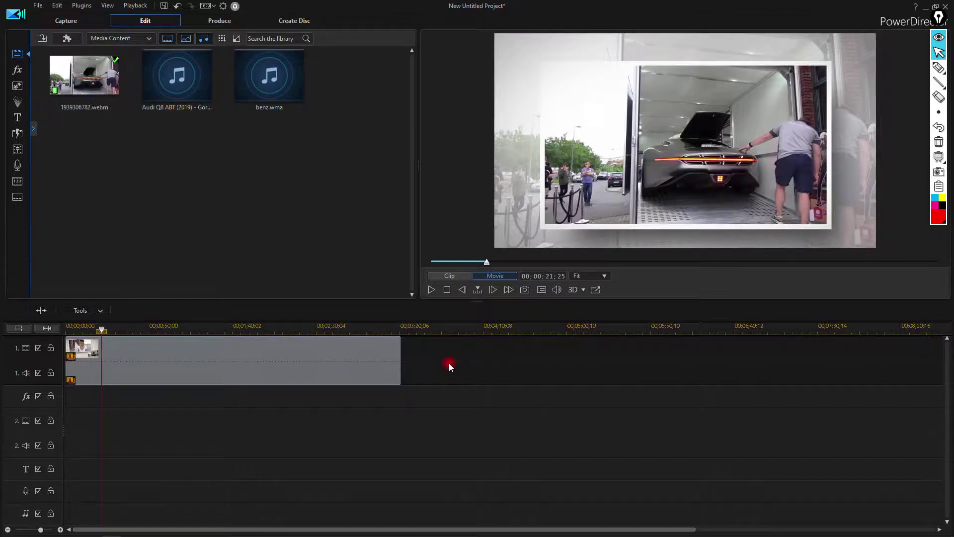
{"action": "double_click", "coordinate": [93, 365]}
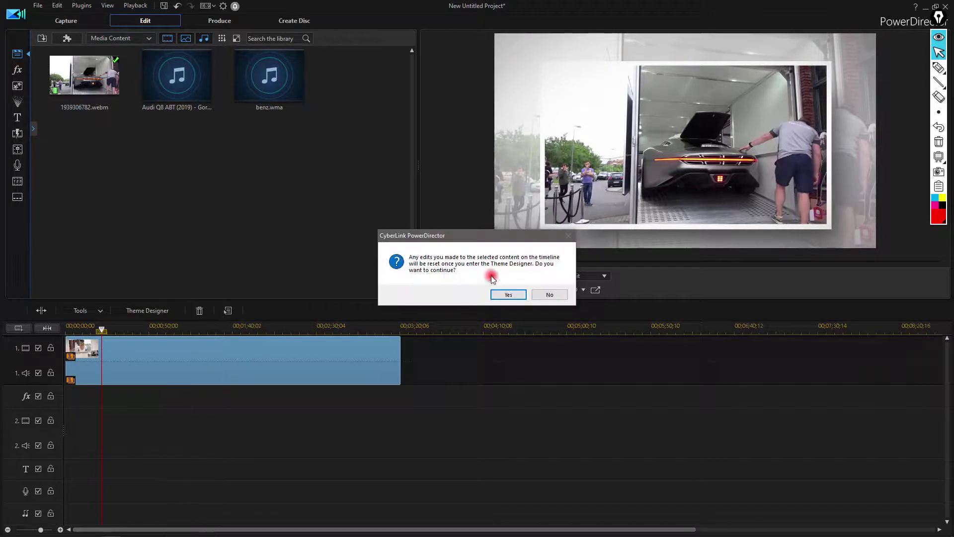
{"action": "left_click", "coordinate": [521, 296]}
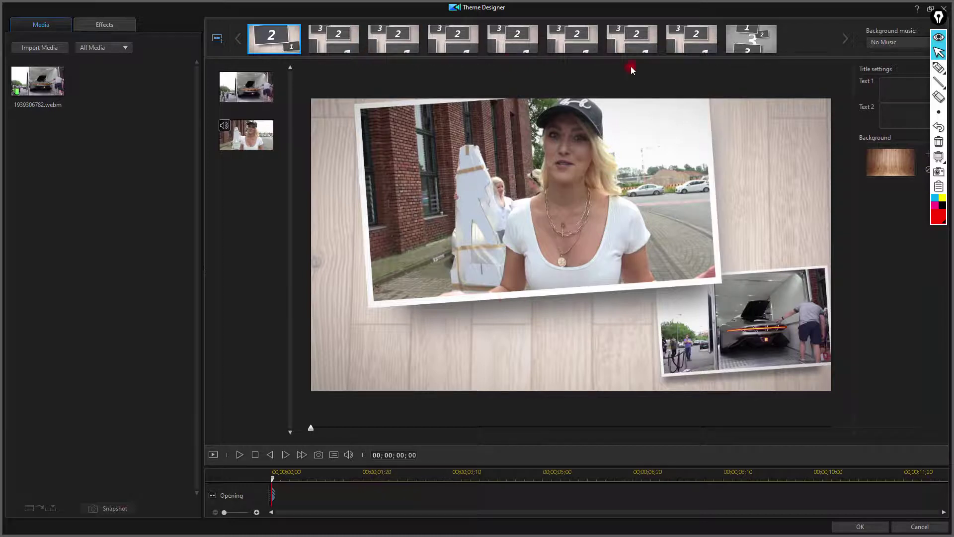
Remove the fifth template from the sequence, and also the sixth of the remaining ones
{"action": "left_click", "coordinate": [257, 92]}
{"action": "left_click", "coordinate": [524, 40]}
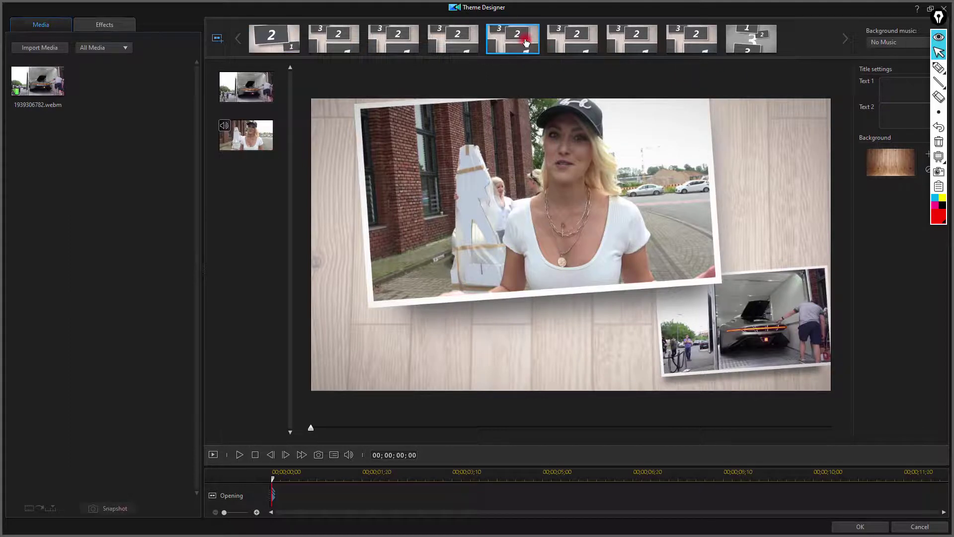
{"action": "right_click", "coordinate": [527, 42]}
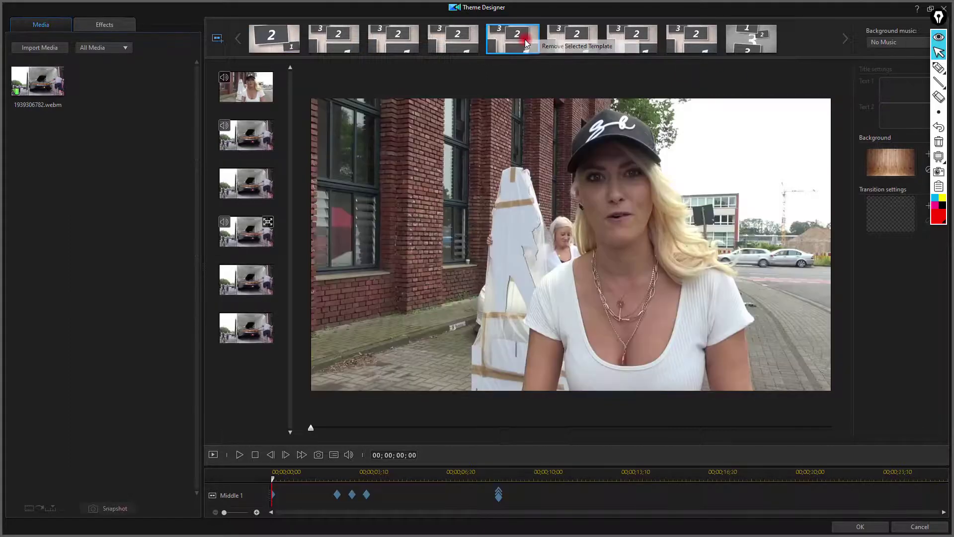
{"action": "left_click", "coordinate": [559, 46]}
{"action": "left_click", "coordinate": [569, 42]}
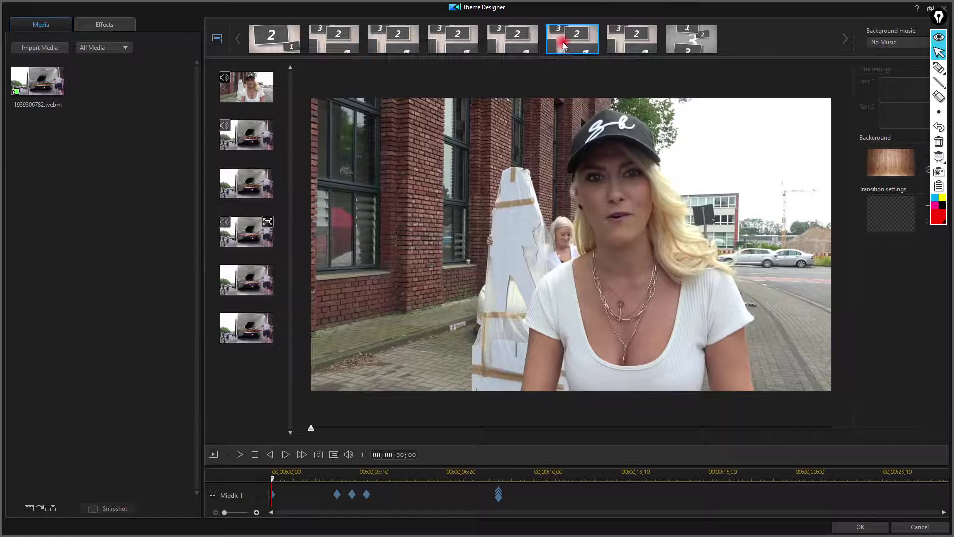
{"action": "right_click", "coordinate": [564, 44]}
{"action": "left_click", "coordinate": [580, 49]}
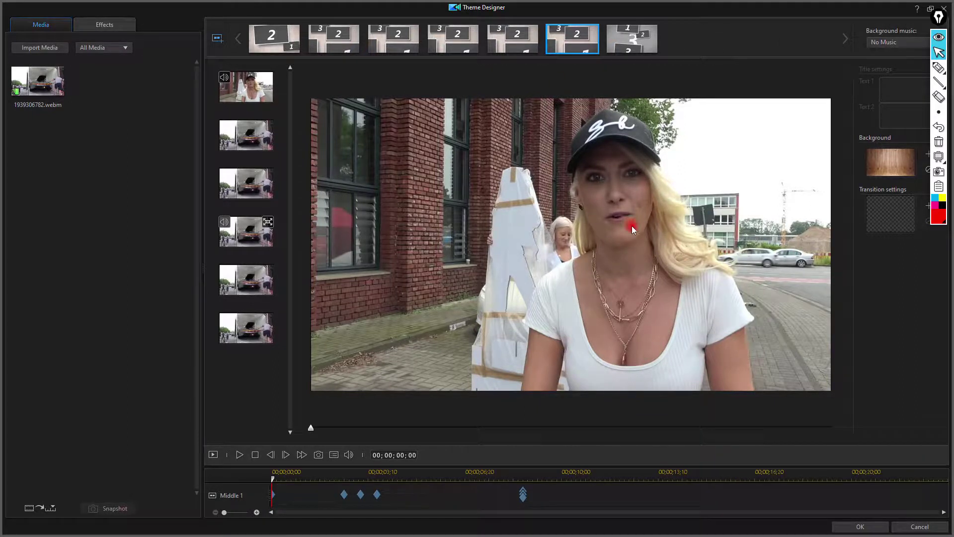
Discard the current Theme Designer changes and briefly play the themed movie on the timeline, pausing it
{"action": "left_click", "coordinate": [920, 526]}
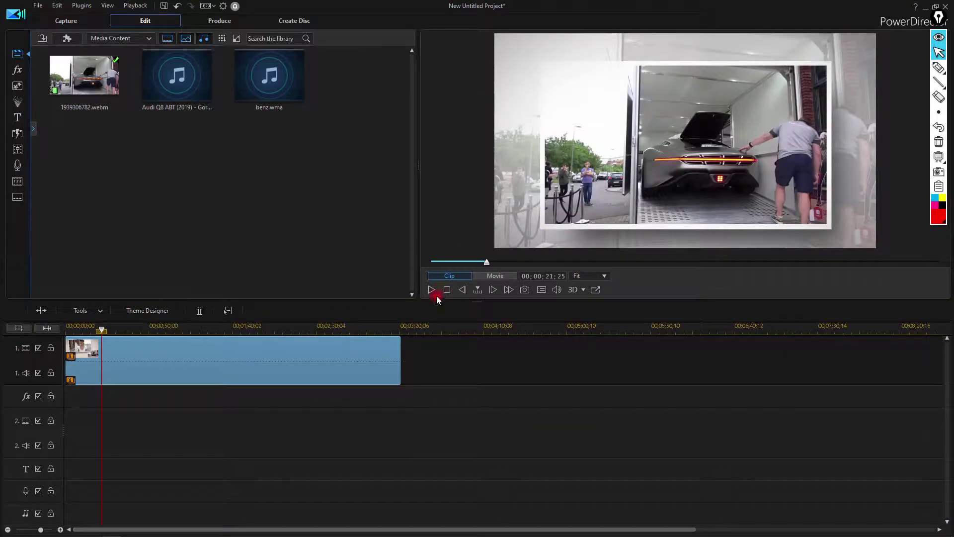
{"action": "left_click", "coordinate": [437, 293]}
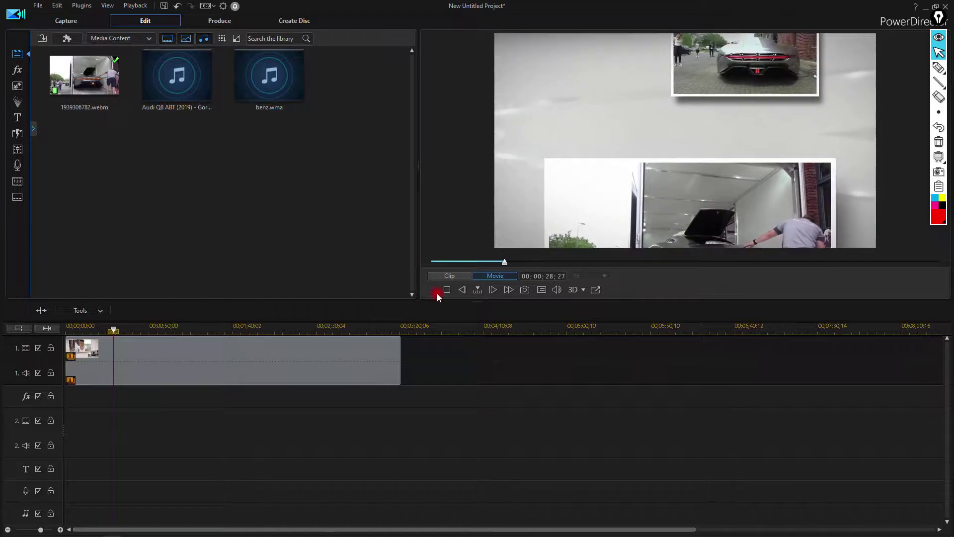
{"action": "left_click", "coordinate": [437, 294]}
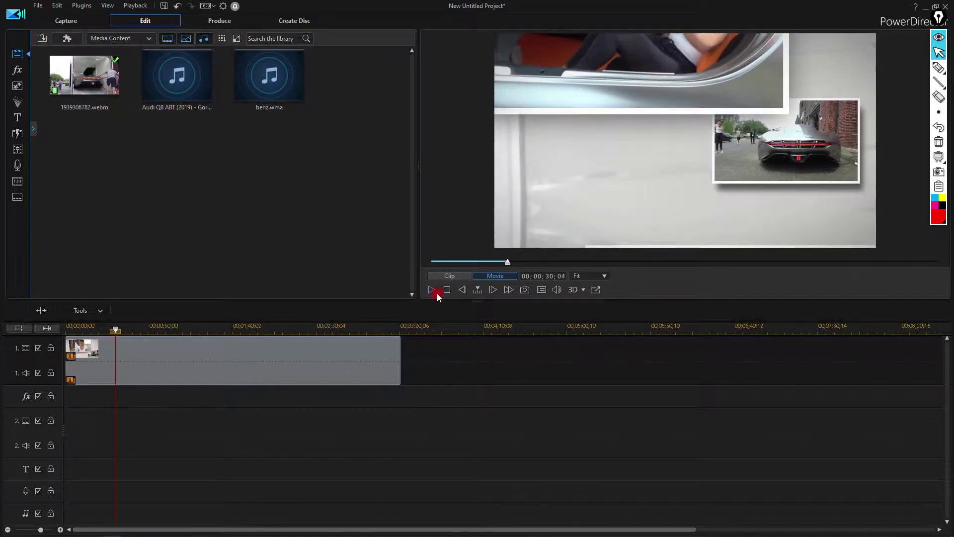
Reopen the themed timeline clip in the Theme Designer and exit the on-screen annotation tool
{"action": "left_click", "coordinate": [209, 354]}
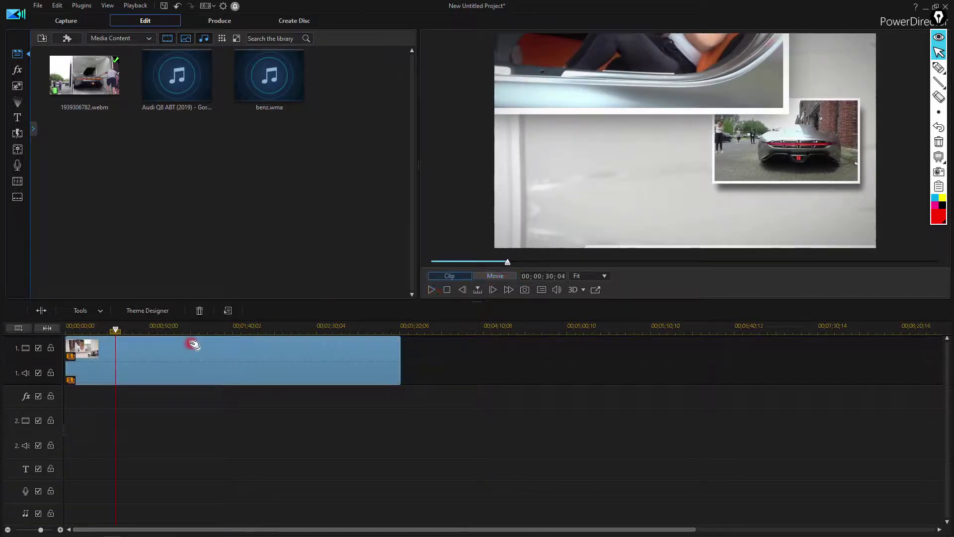
{"action": "left_click", "coordinate": [94, 311]}
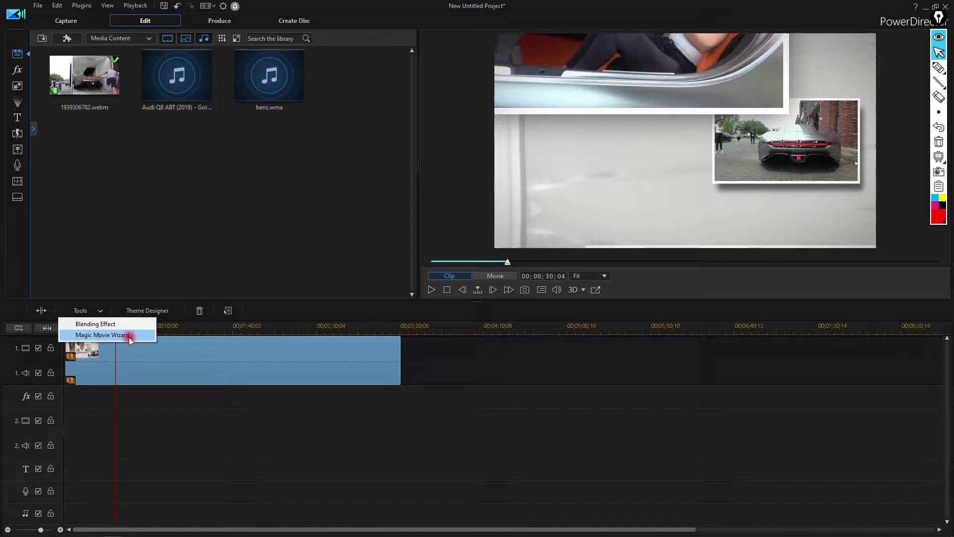
{"action": "left_click", "coordinate": [287, 346]}
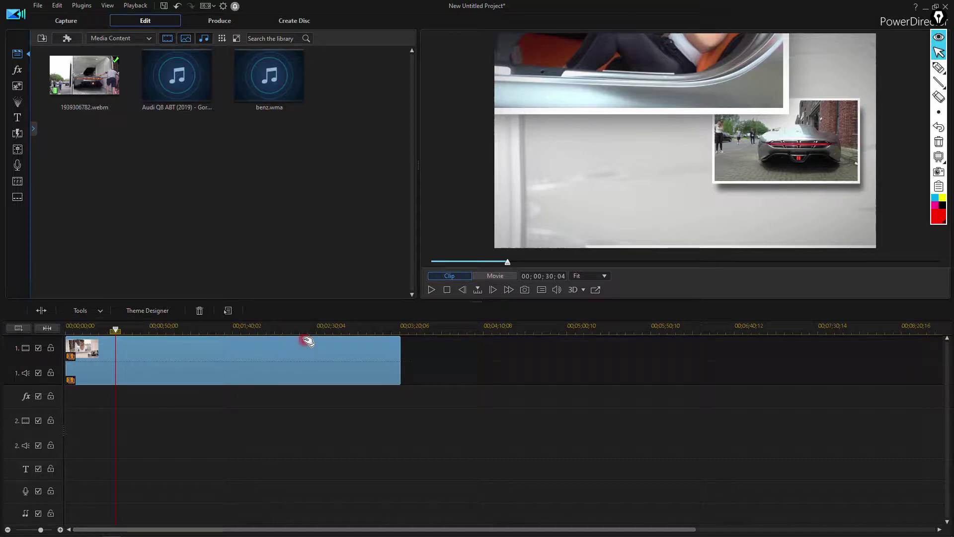
{"action": "left_click", "coordinate": [168, 314]}
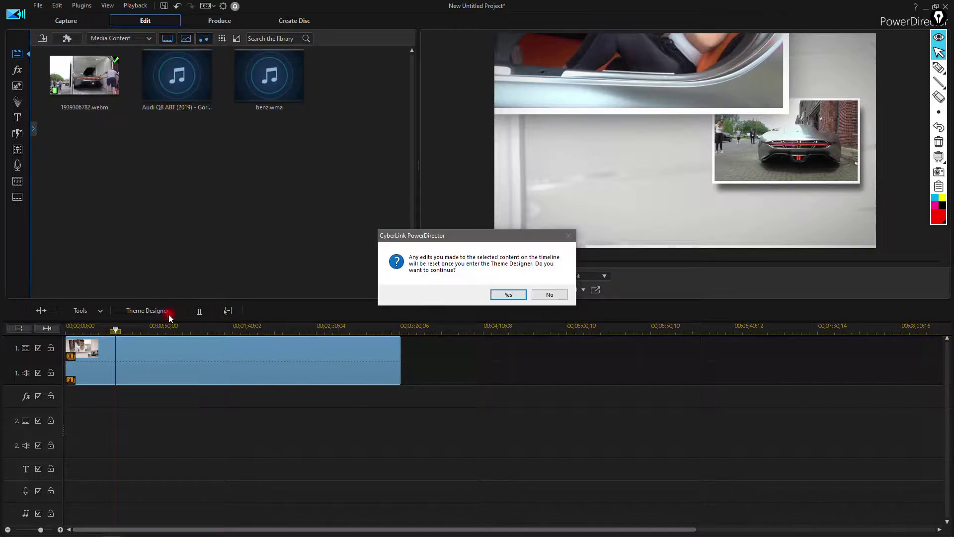
{"action": "left_click", "coordinate": [505, 294]}
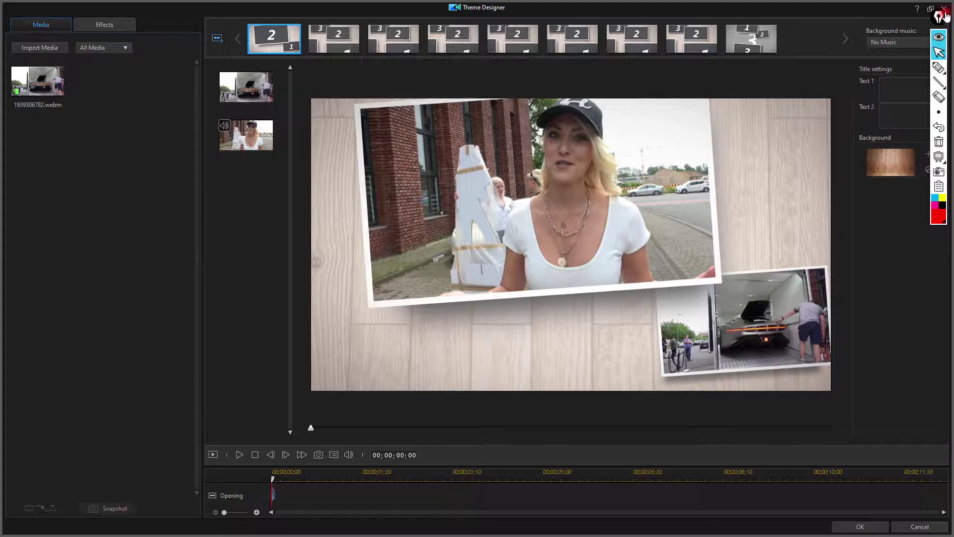
{"action": "right_click", "coordinate": [937, 219]}
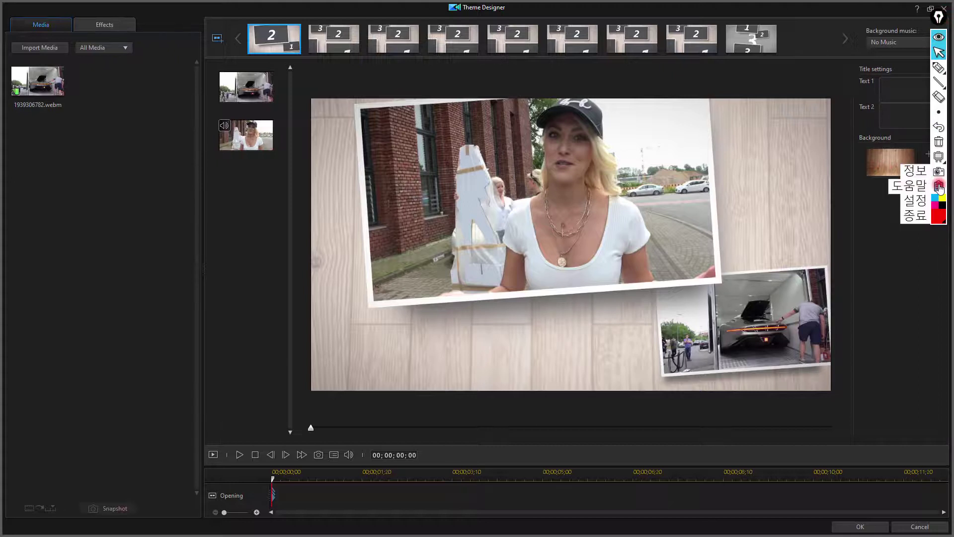
{"action": "left_click", "coordinate": [921, 217]}
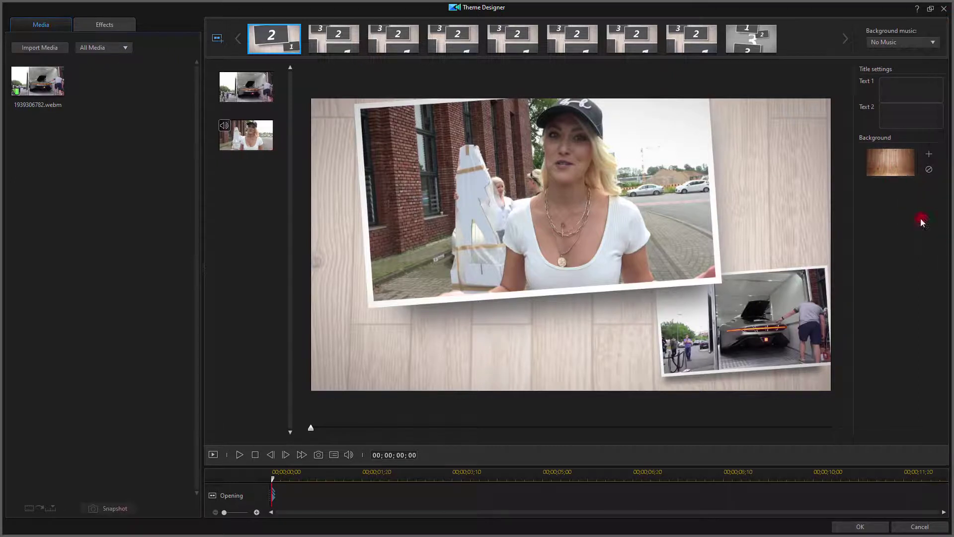
Replace the opening template's background with the image 666 from Local Disk (D:)
{"action": "left_click", "coordinate": [927, 152]}
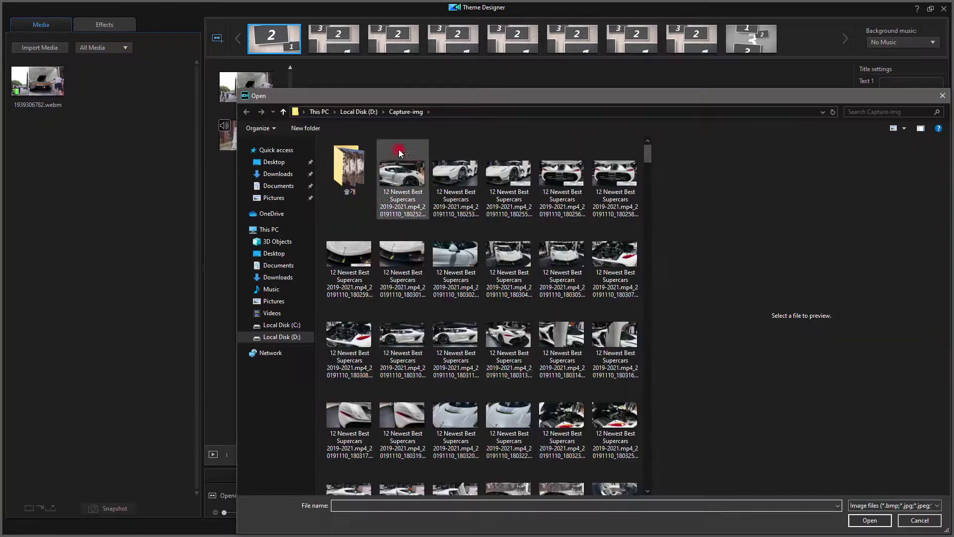
{"action": "left_click", "coordinate": [358, 110]}
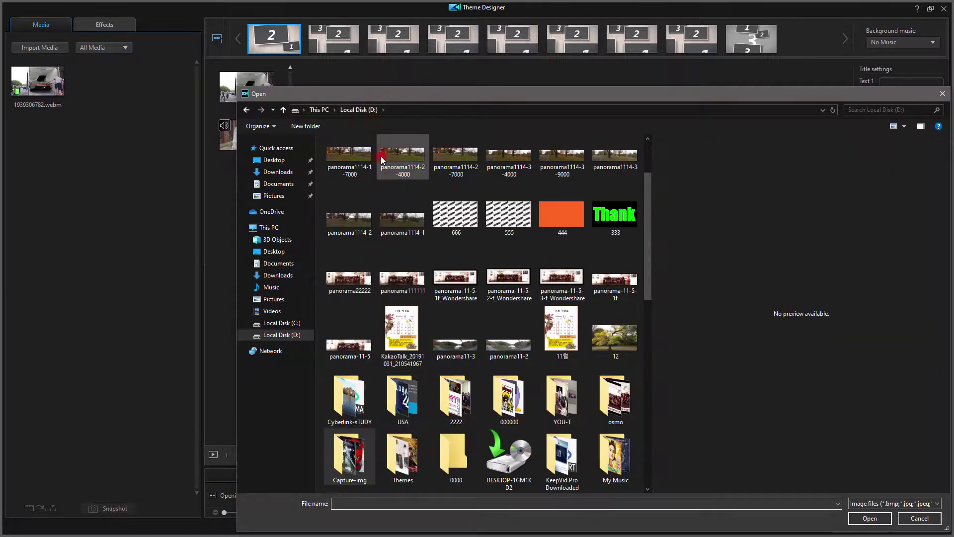
{"action": "left_click", "coordinate": [455, 214]}
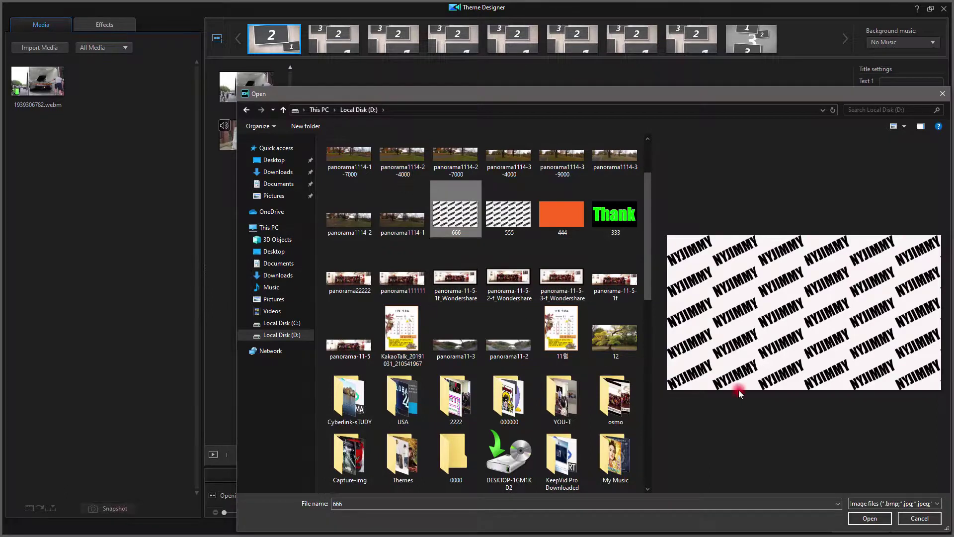
{"action": "left_click", "coordinate": [876, 519]}
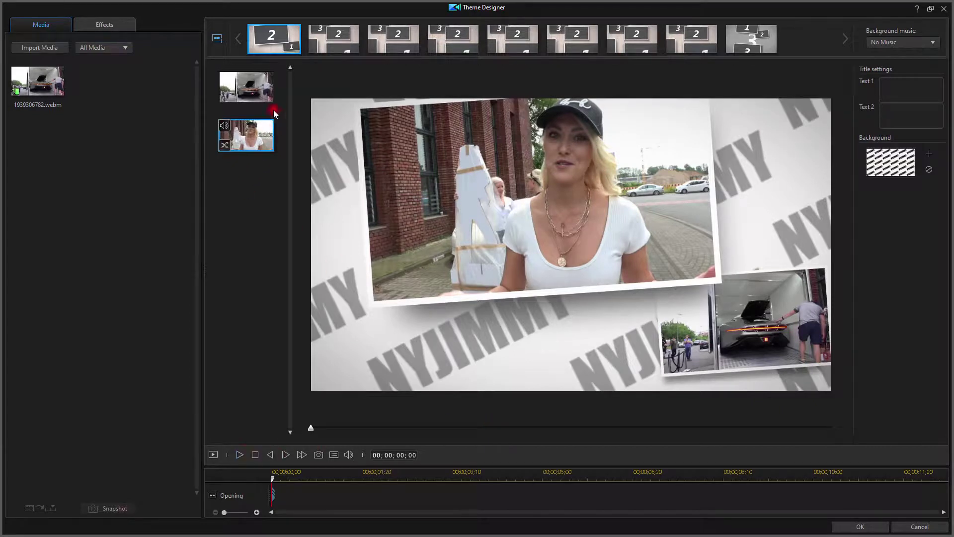
Preview the opening sequence with the new background as it runs into the second template
{"action": "left_click", "coordinate": [246, 87]}
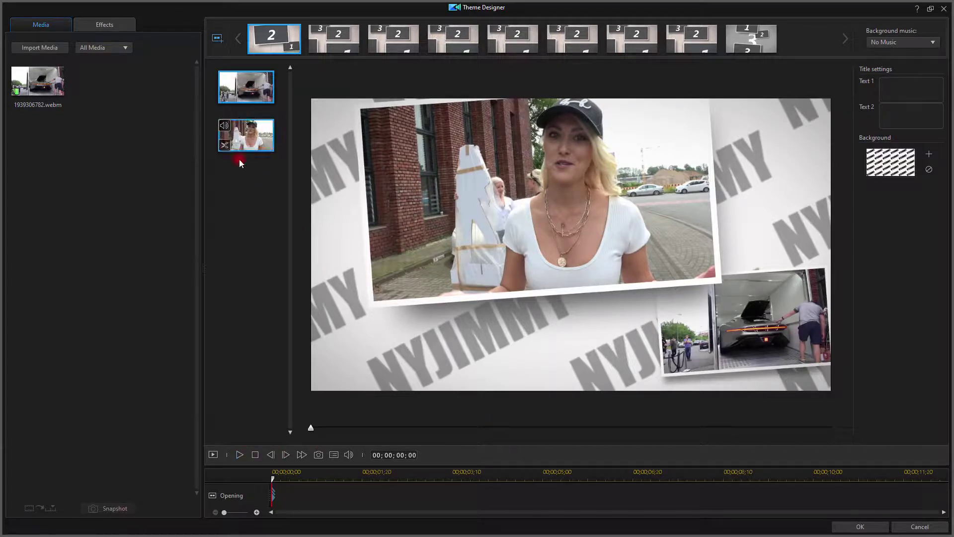
{"action": "left_click", "coordinate": [213, 456]}
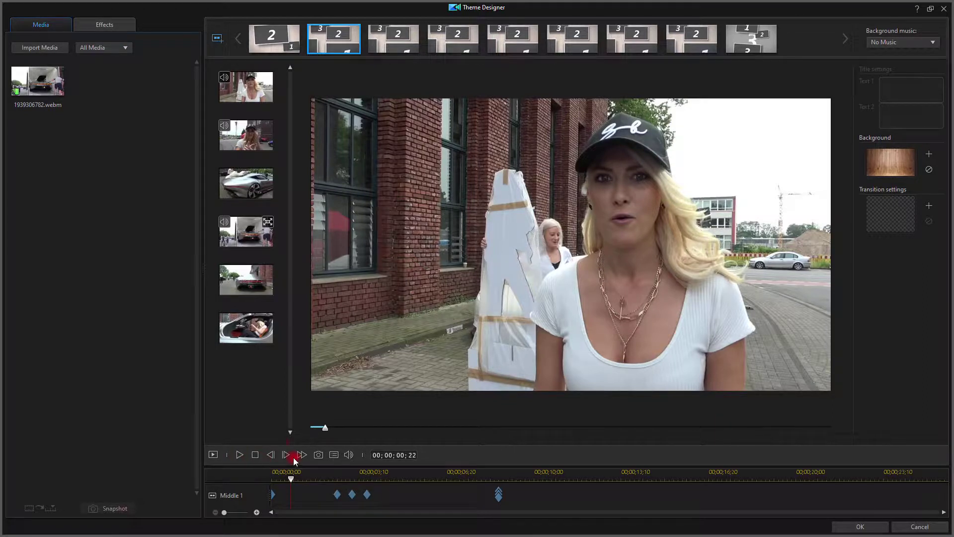
{"action": "left_click", "coordinate": [286, 45]}
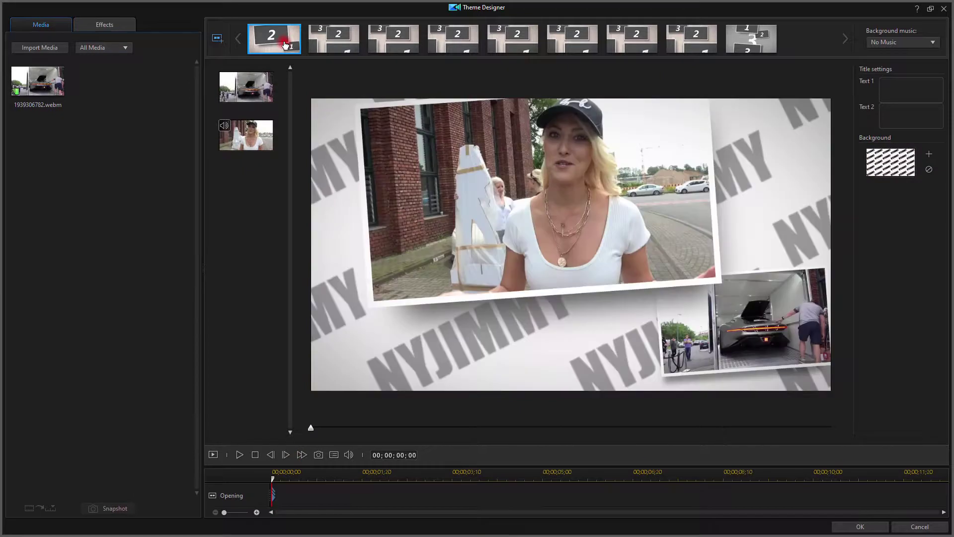
Replace the second template's background with the image 666 from Local Disk (D:)
{"action": "left_click", "coordinate": [333, 38]}
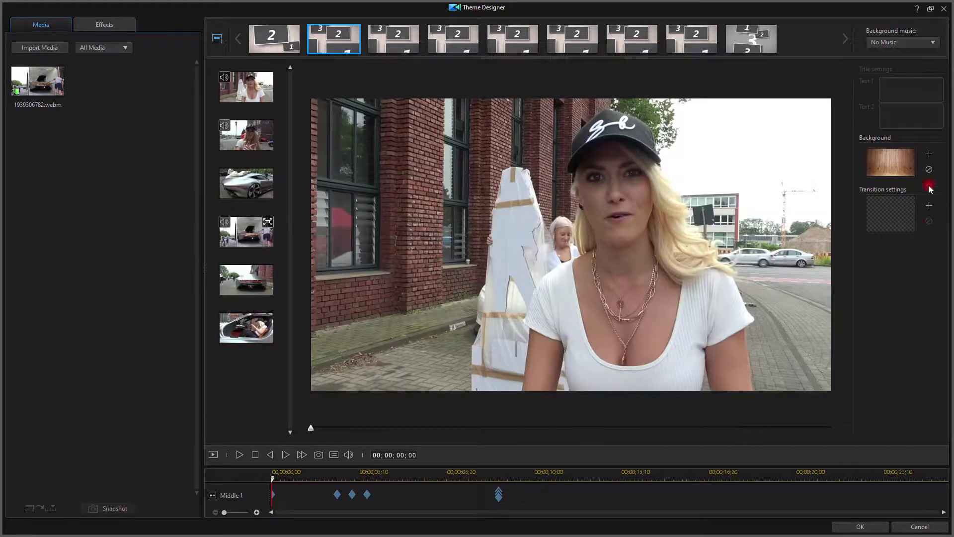
{"action": "left_click", "coordinate": [930, 154]}
{"action": "left_click", "coordinate": [456, 301]}
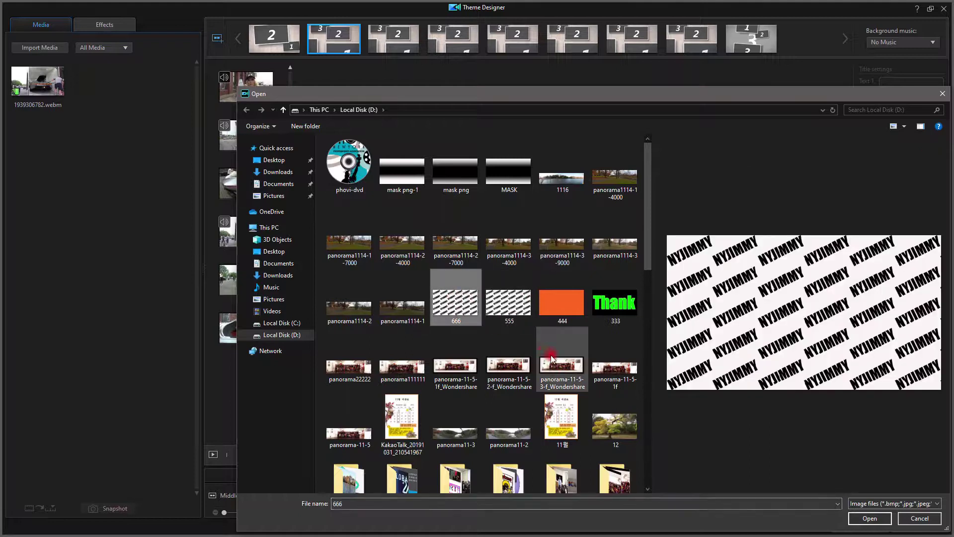
{"action": "left_click", "coordinate": [874, 518]}
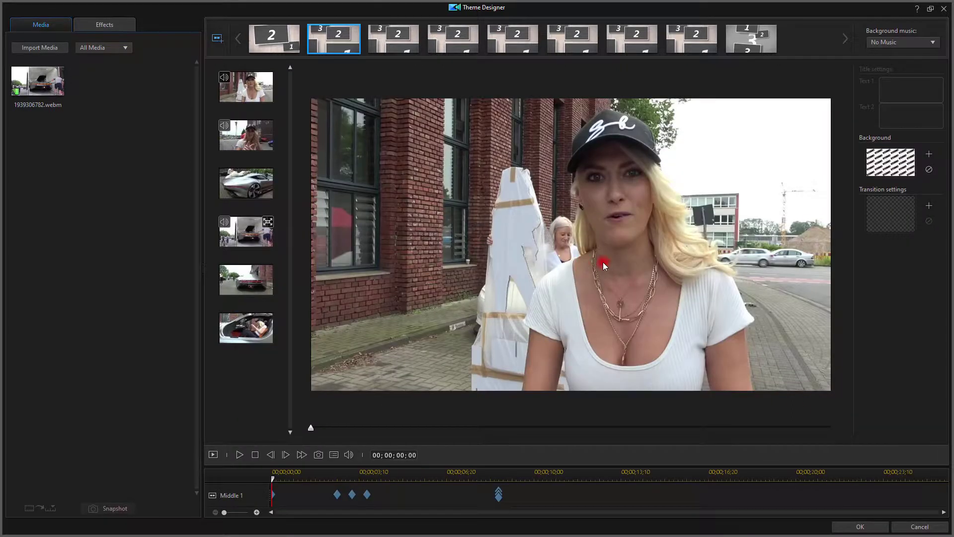
Preview the opening and second template sequences with their new backgrounds
{"action": "left_click", "coordinate": [270, 46]}
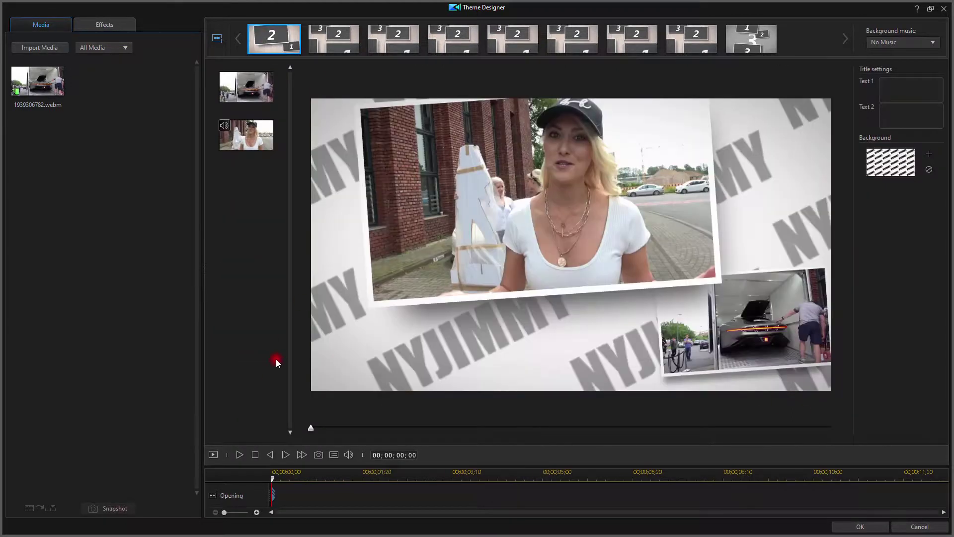
{"action": "left_click", "coordinate": [238, 454]}
{"action": "left_click", "coordinate": [341, 45]}
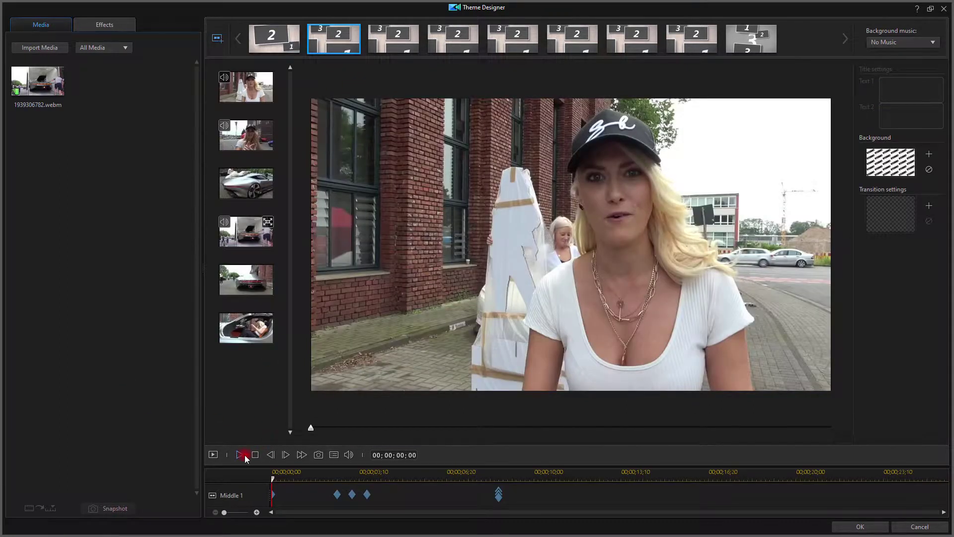
{"action": "left_click", "coordinate": [243, 454]}
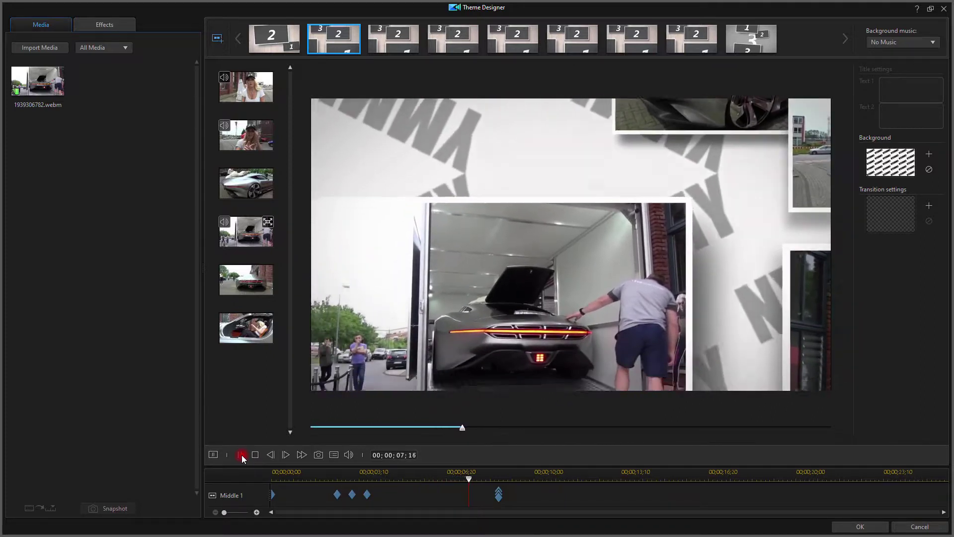
{"action": "left_click", "coordinate": [241, 455]}
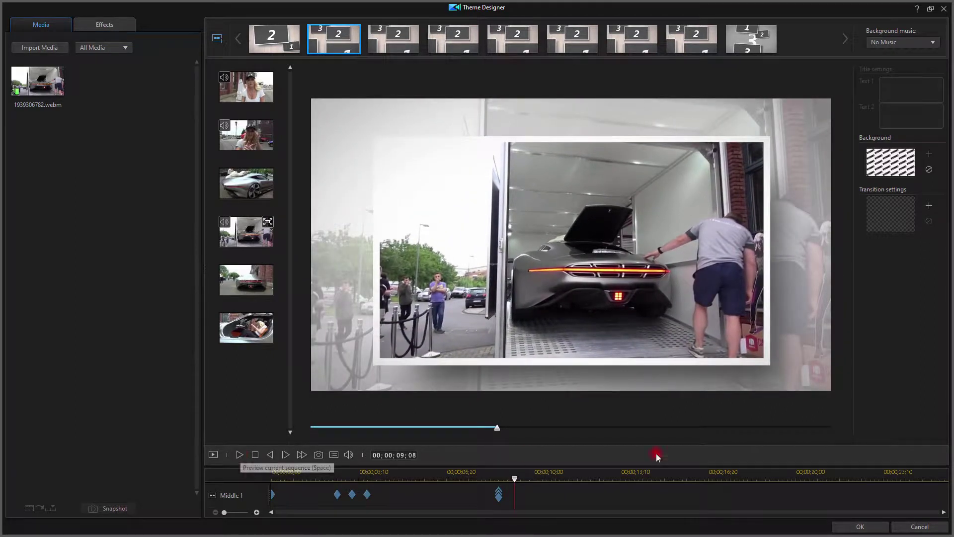
Apply the Theme Designer background changes to the timeline and select the themed clip
{"action": "left_click", "coordinate": [869, 529]}
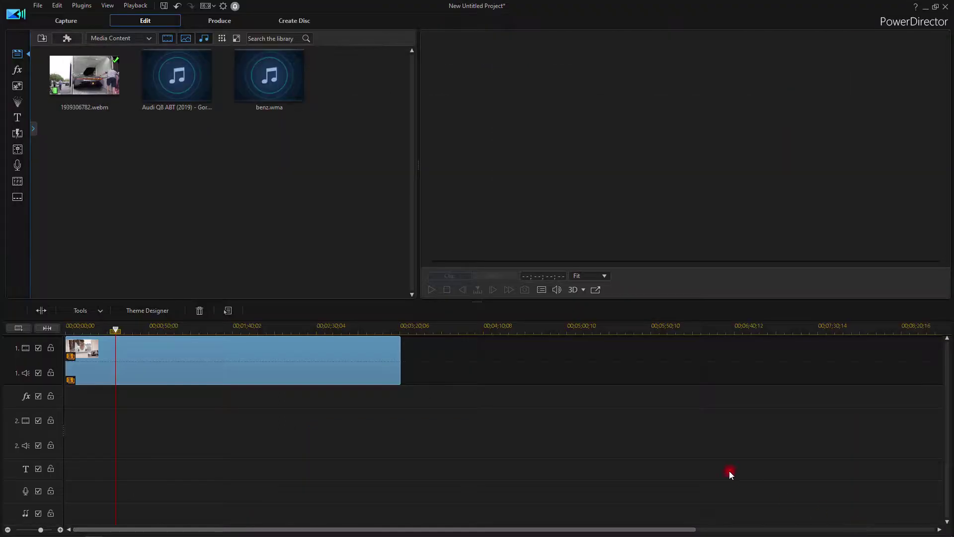
{"action": "left_click", "coordinate": [311, 354]}
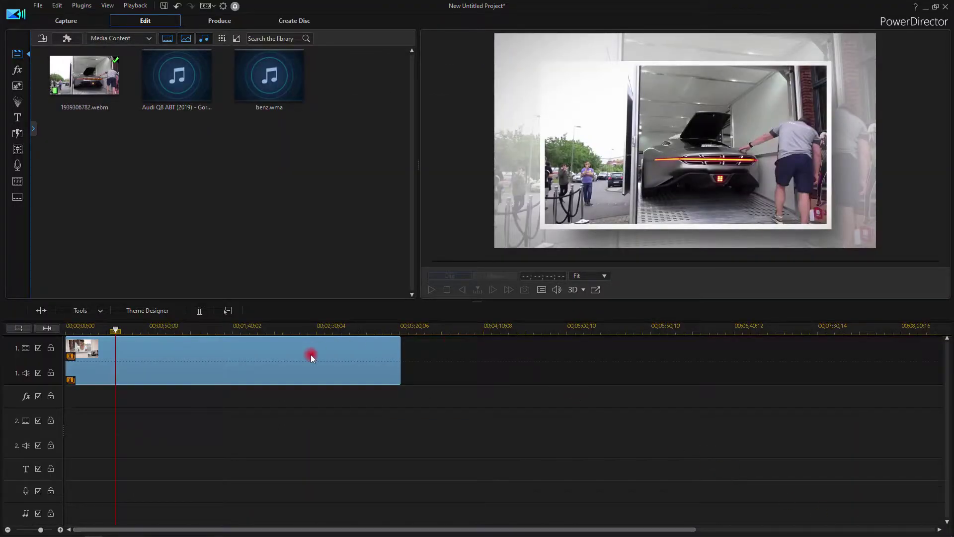
{"action": "left_click", "coordinate": [220, 24]}
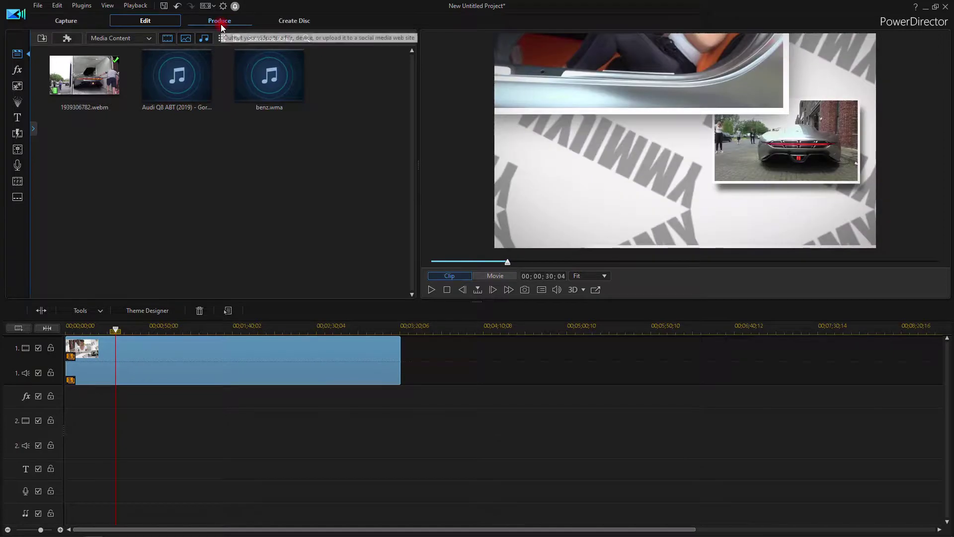
Save the project under the name "car" in the 2222 folder on Local Disk (D:)
{"action": "left_click", "coordinate": [37, 7]}
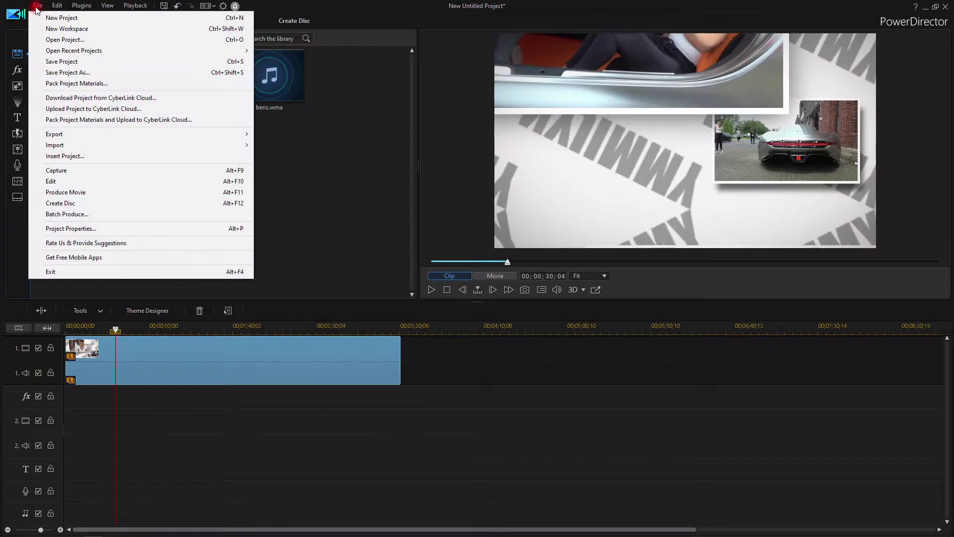
{"action": "left_click", "coordinate": [89, 75]}
{"action": "left_click", "coordinate": [322, 484]}
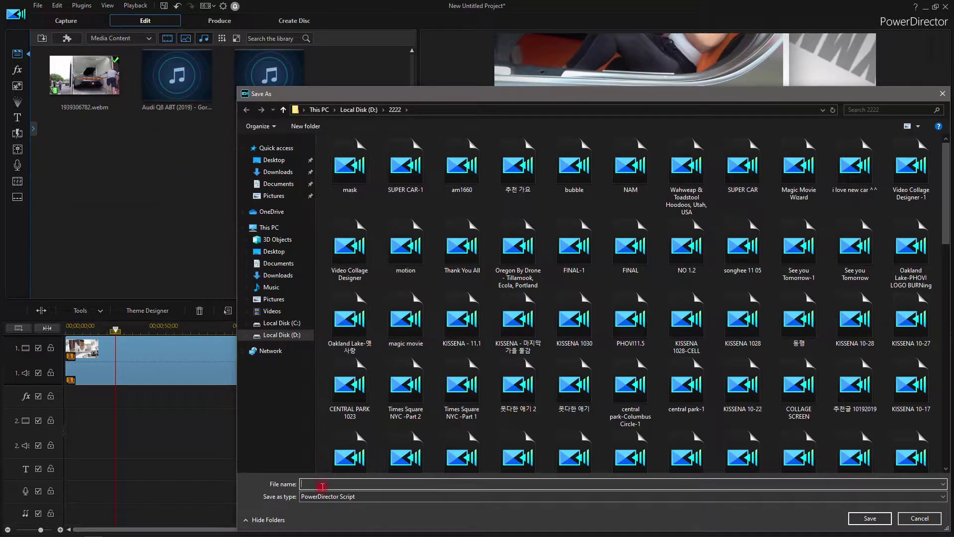
{"action": "type", "text": "car"}
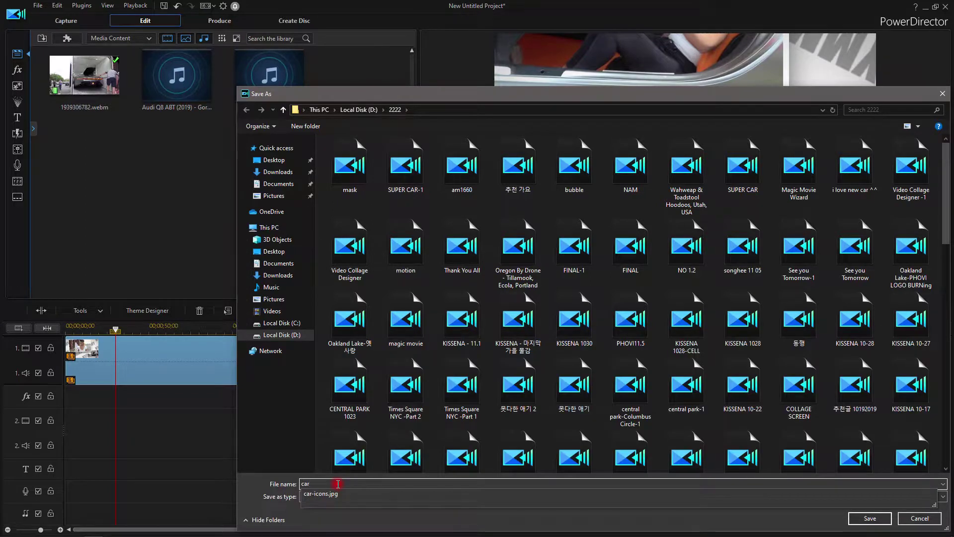
{"action": "left_click", "coordinate": [870, 517]}
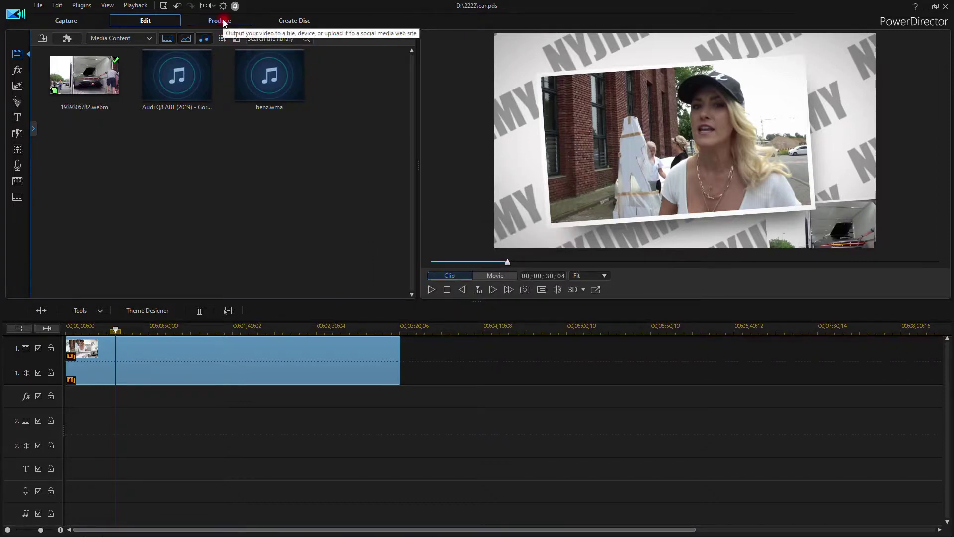
Switch to producing the movie and choose H.264 AVC as the output file format
{"action": "left_click", "coordinate": [222, 22]}
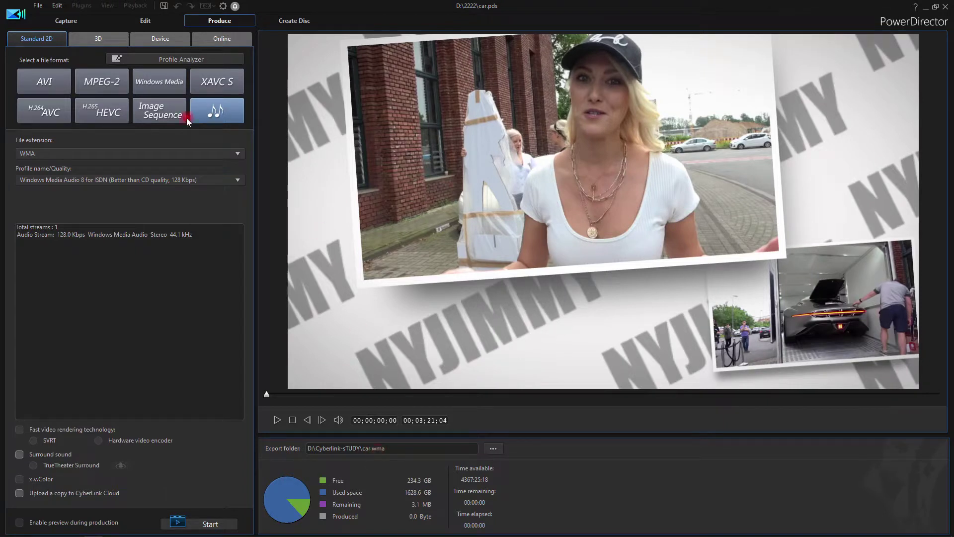
{"action": "left_click", "coordinate": [41, 120]}
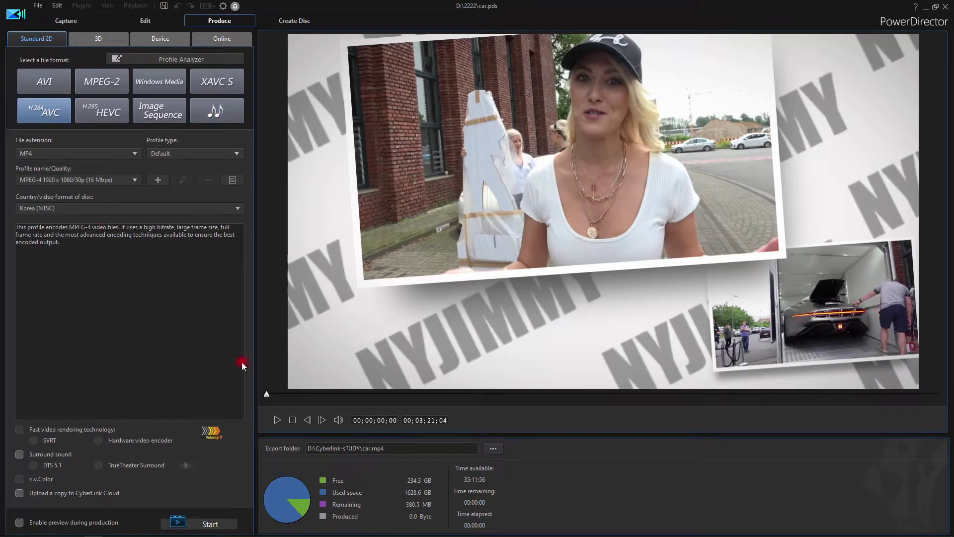